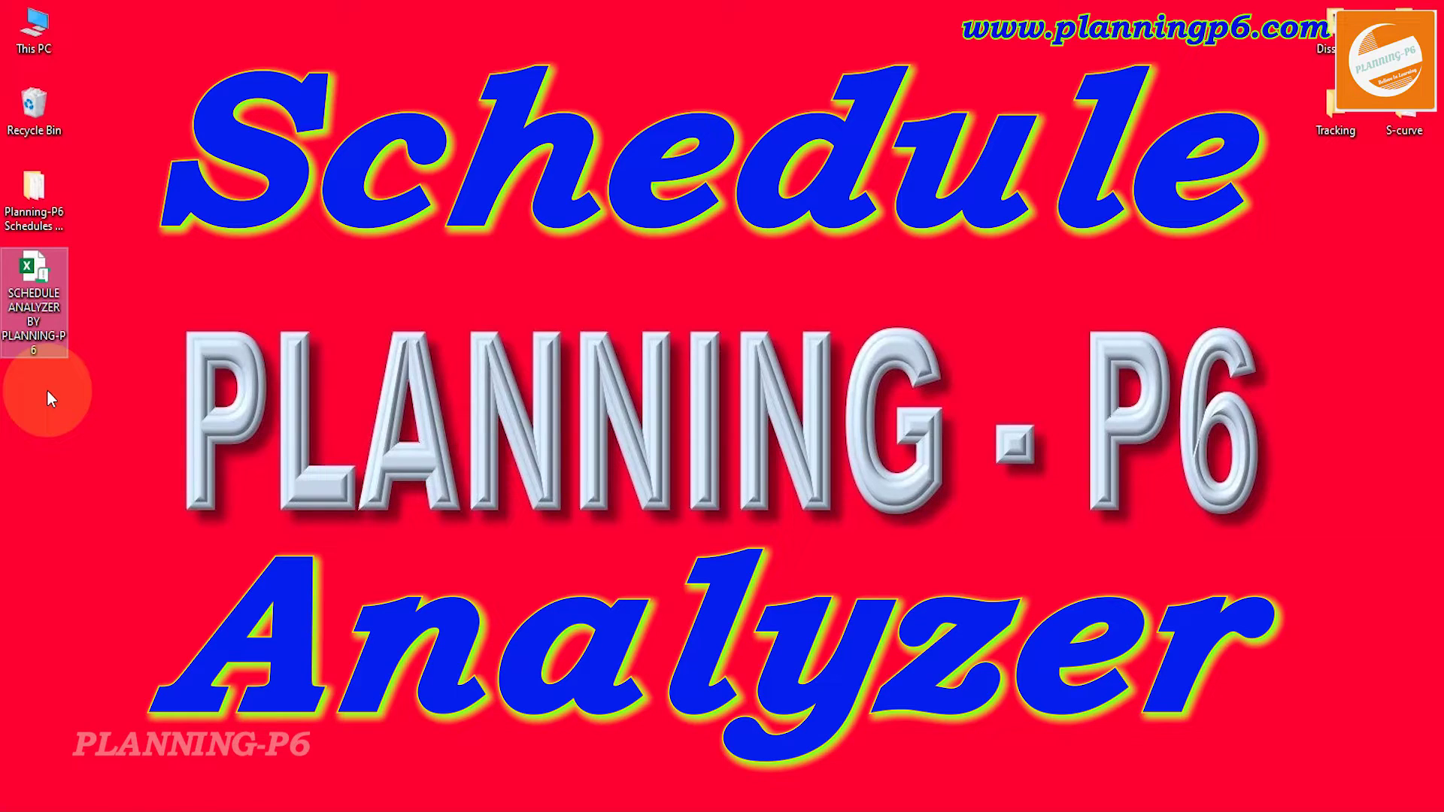
- Open the SCHEDULE ANALYZER BY PLANNING-P6 workbook and browse for an XER file in the desktop folder Planning-P6 Schedules XER
{"action": "double_click", "coordinate": [59, 290]}
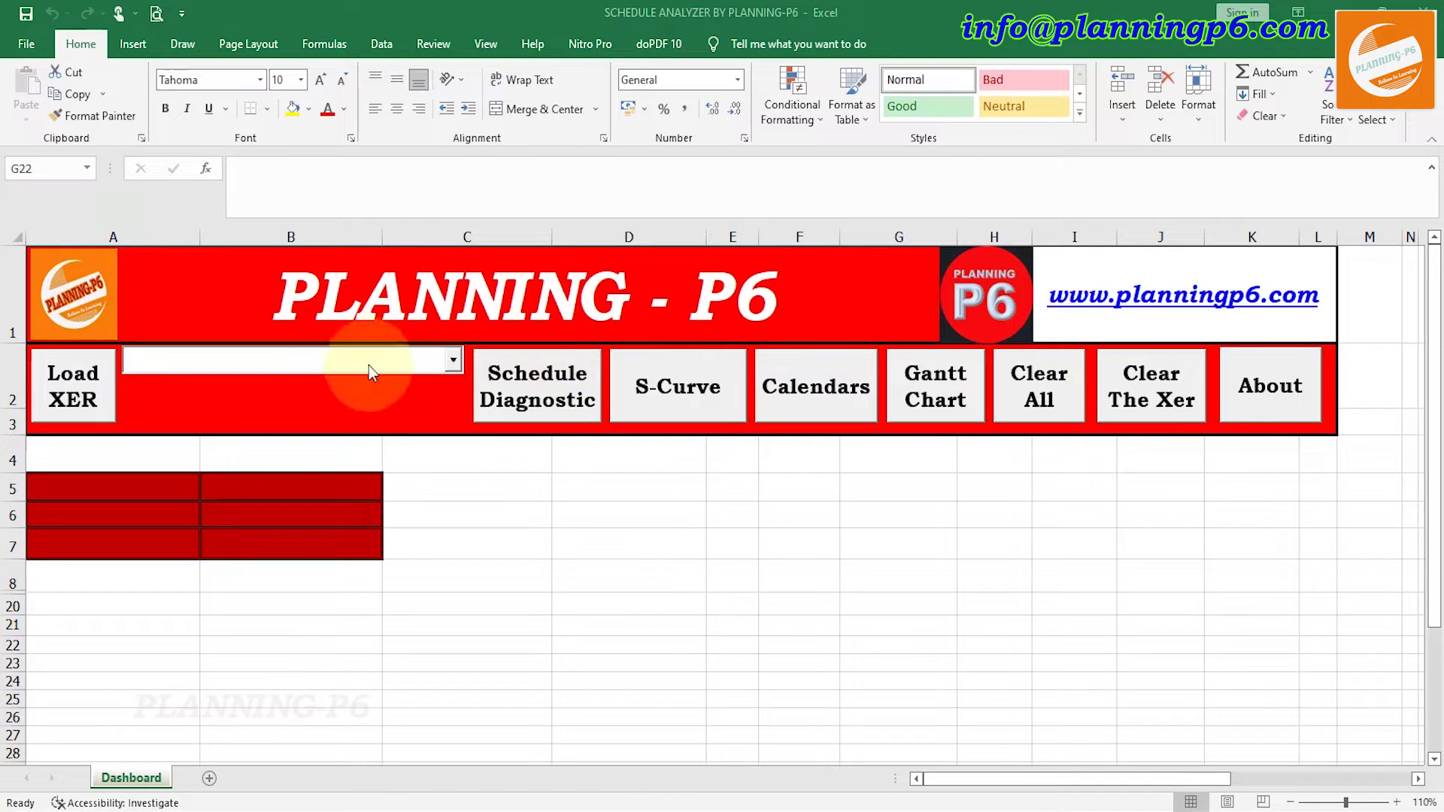
{"action": "left_click", "coordinate": [47, 385]}
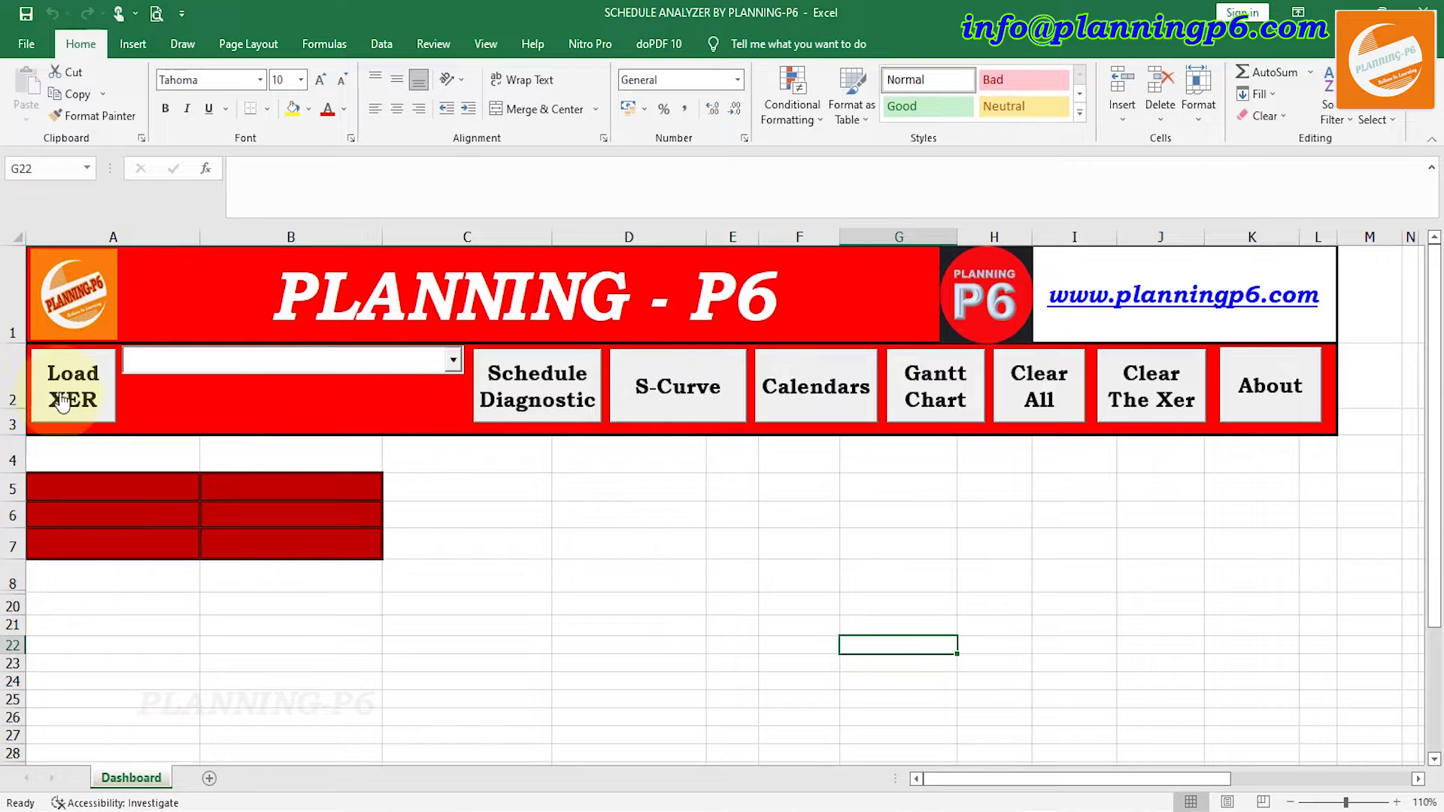
{"action": "left_click", "coordinate": [97, 416]}
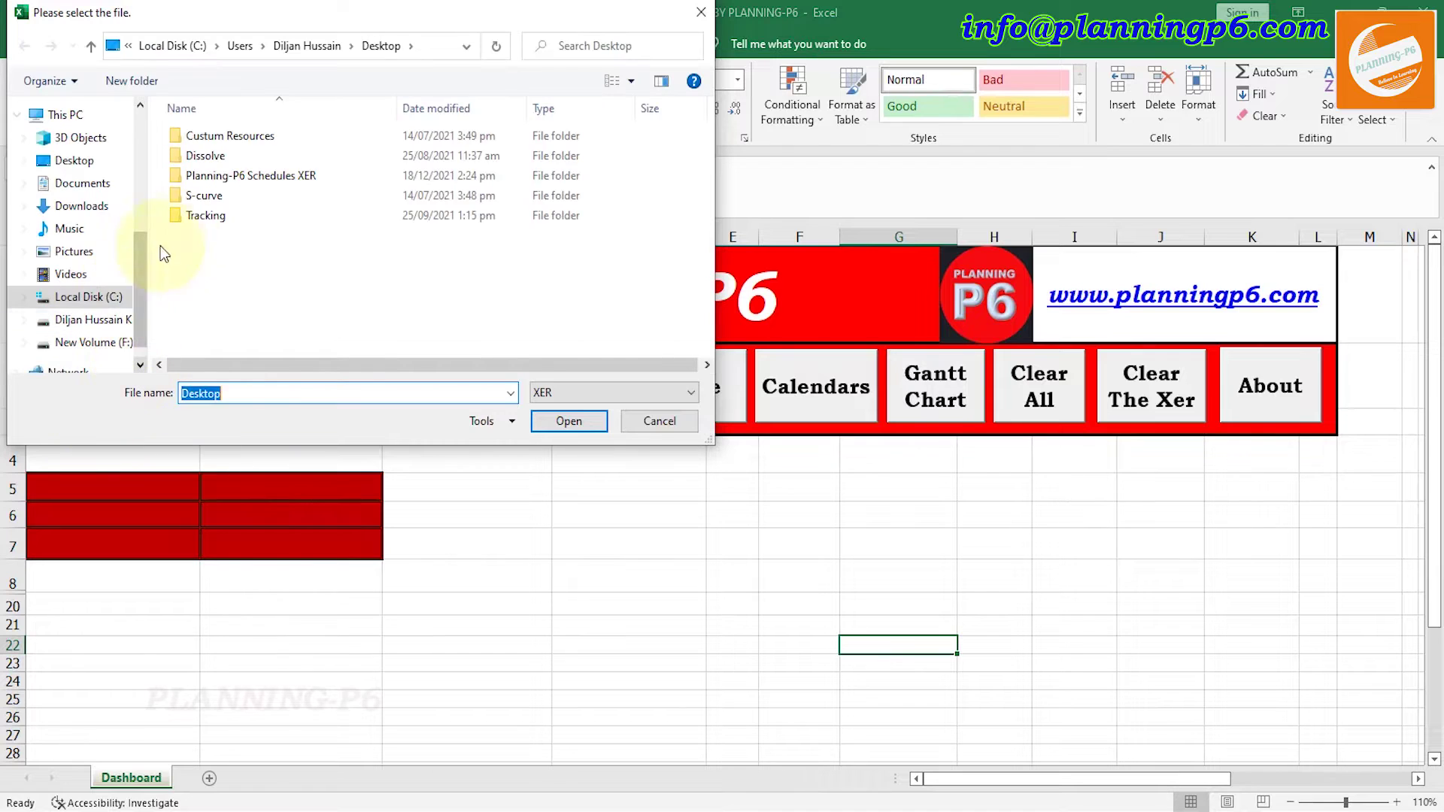
{"action": "left_click", "coordinate": [75, 161]}
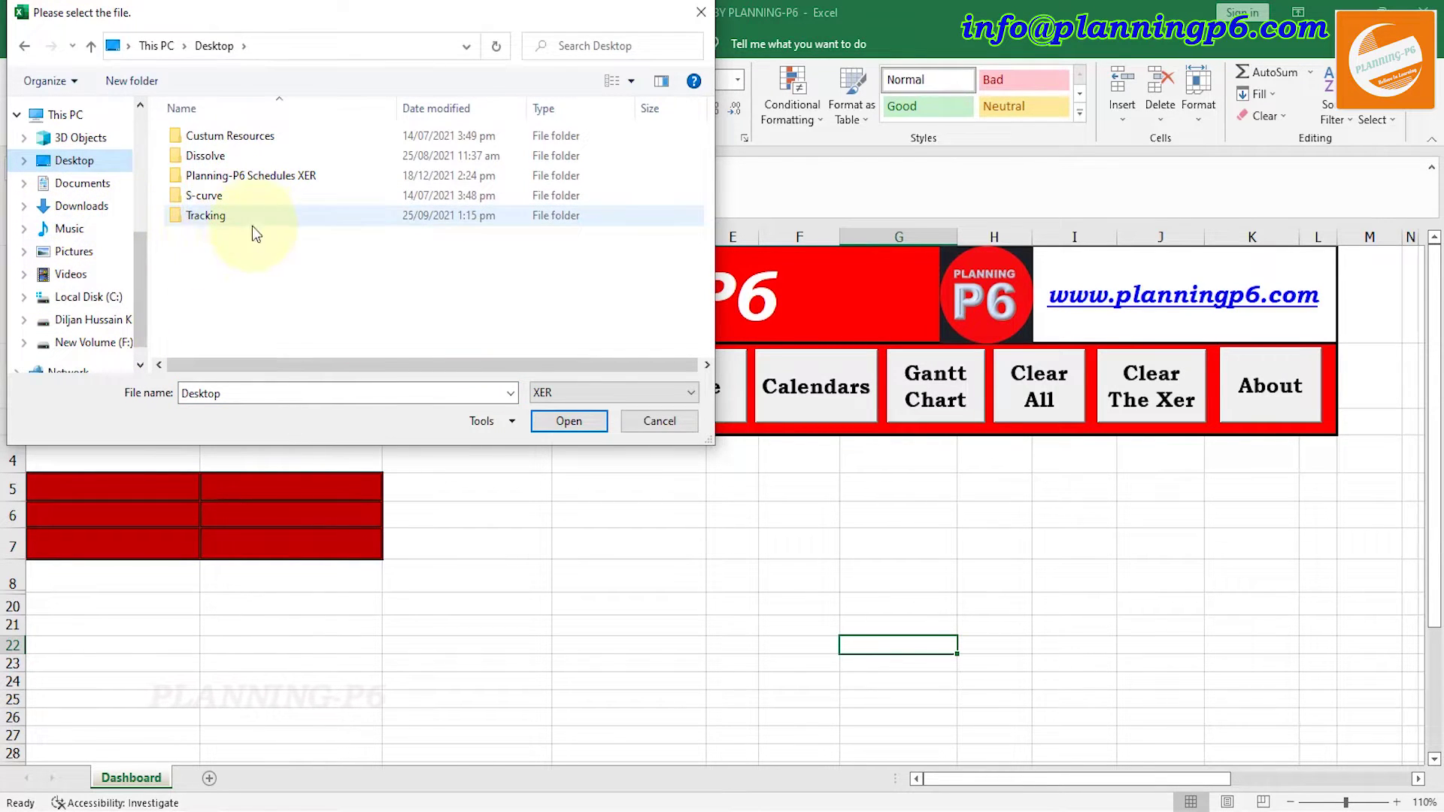
{"action": "double_click", "coordinate": [283, 179]}
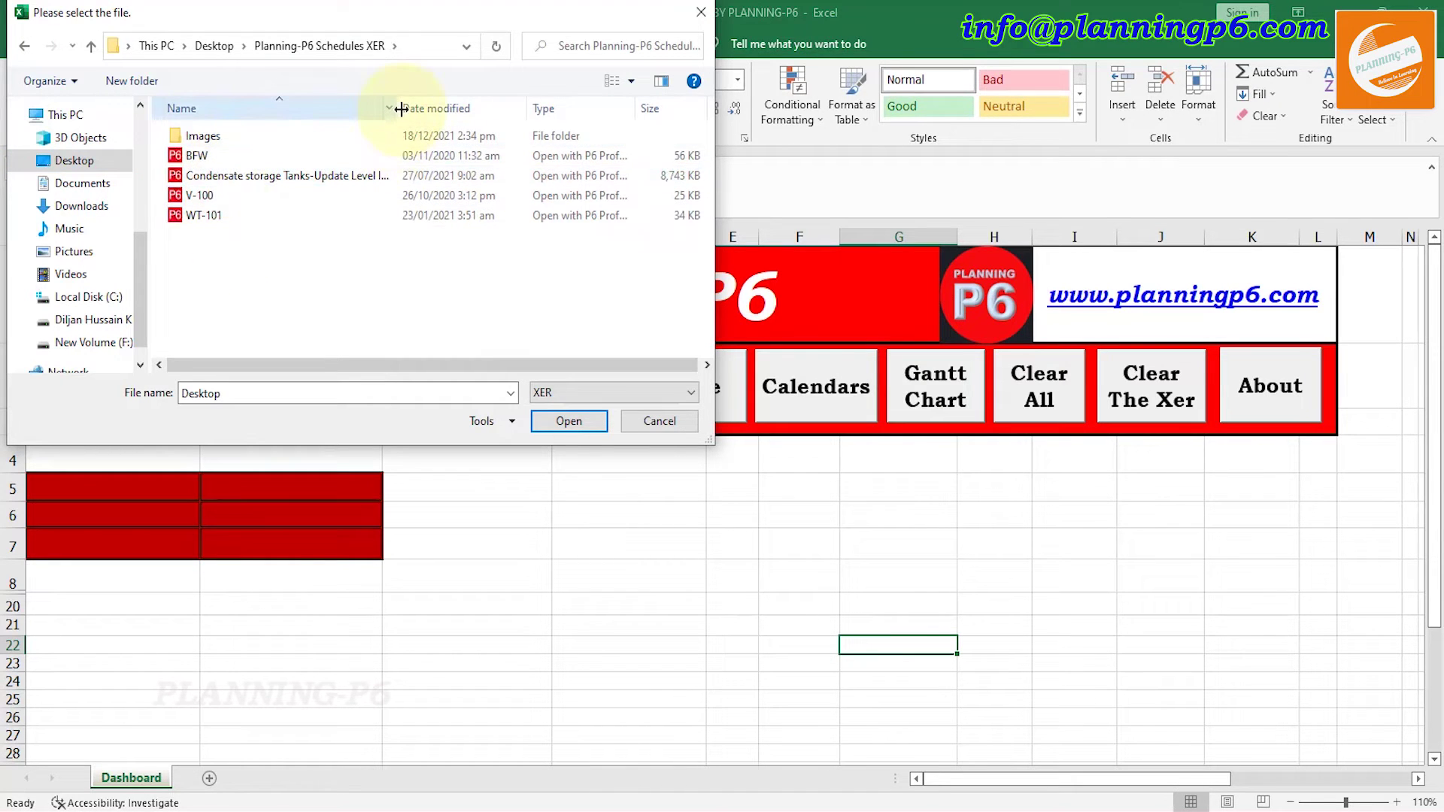
- Load the V-100 schedule file and choose Villa project single floor as the project to analyze
{"action": "left_click_drag", "start_coordinate": [401, 109], "coordinate": [564, 109]}
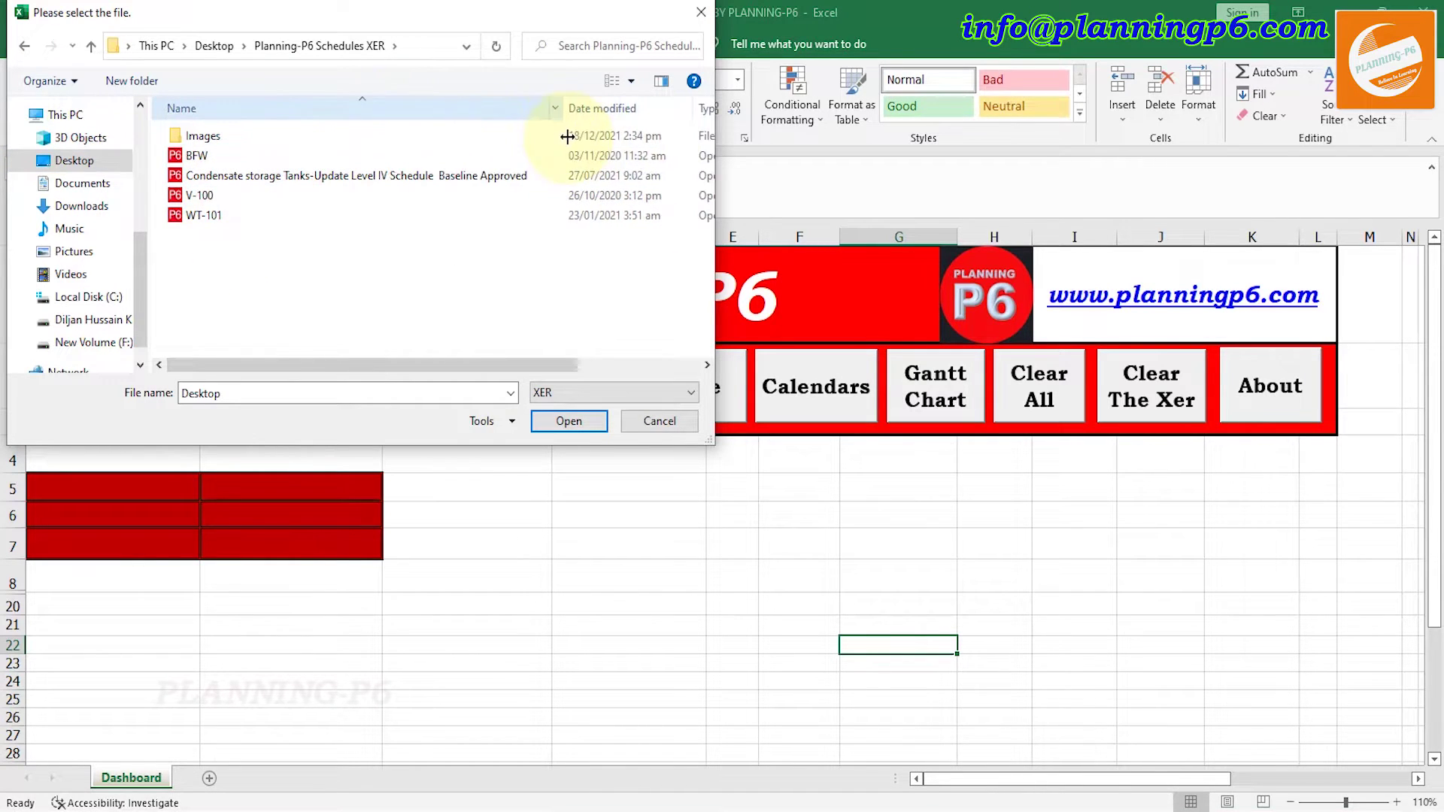
{"action": "left_click", "coordinate": [217, 196]}
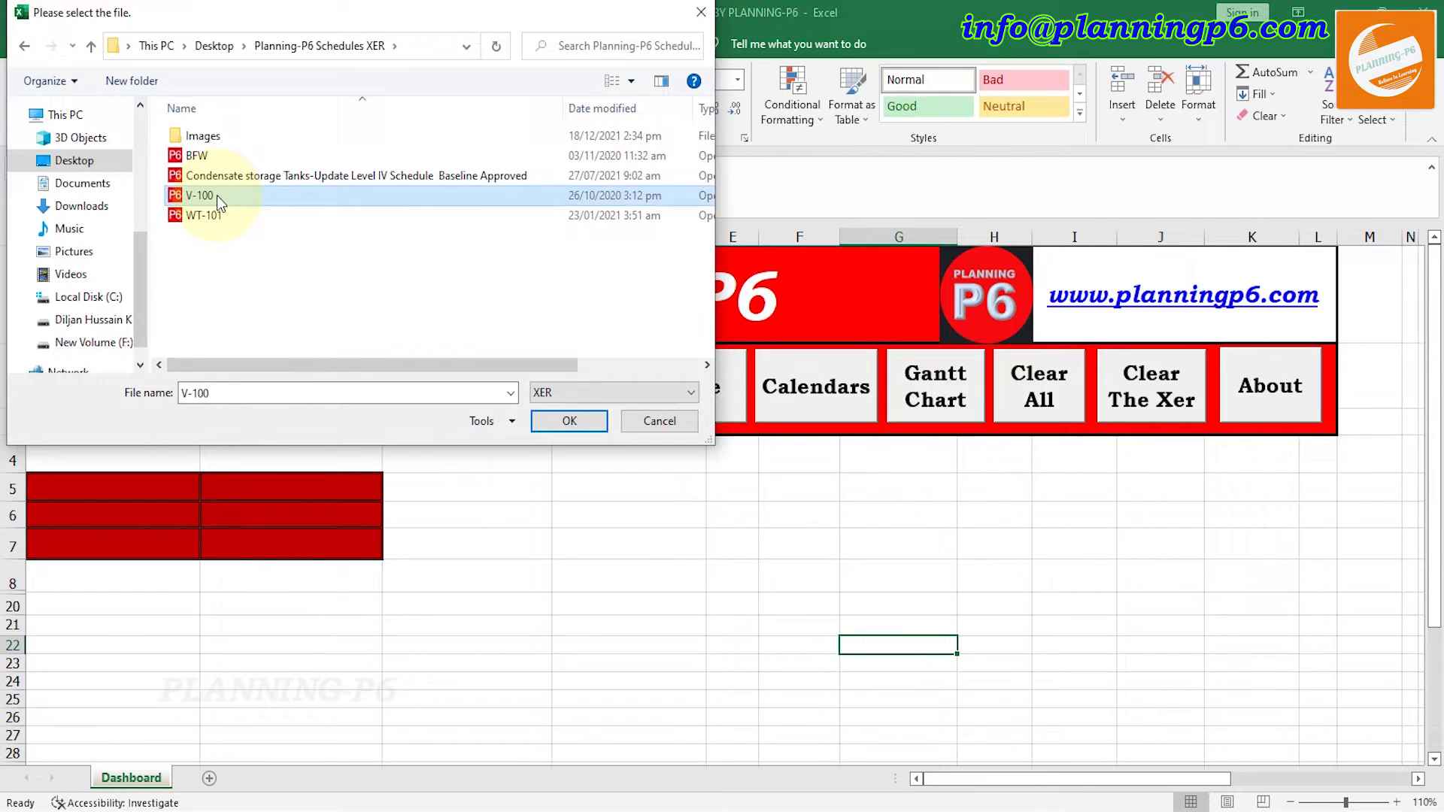
{"action": "left_click", "coordinate": [548, 419]}
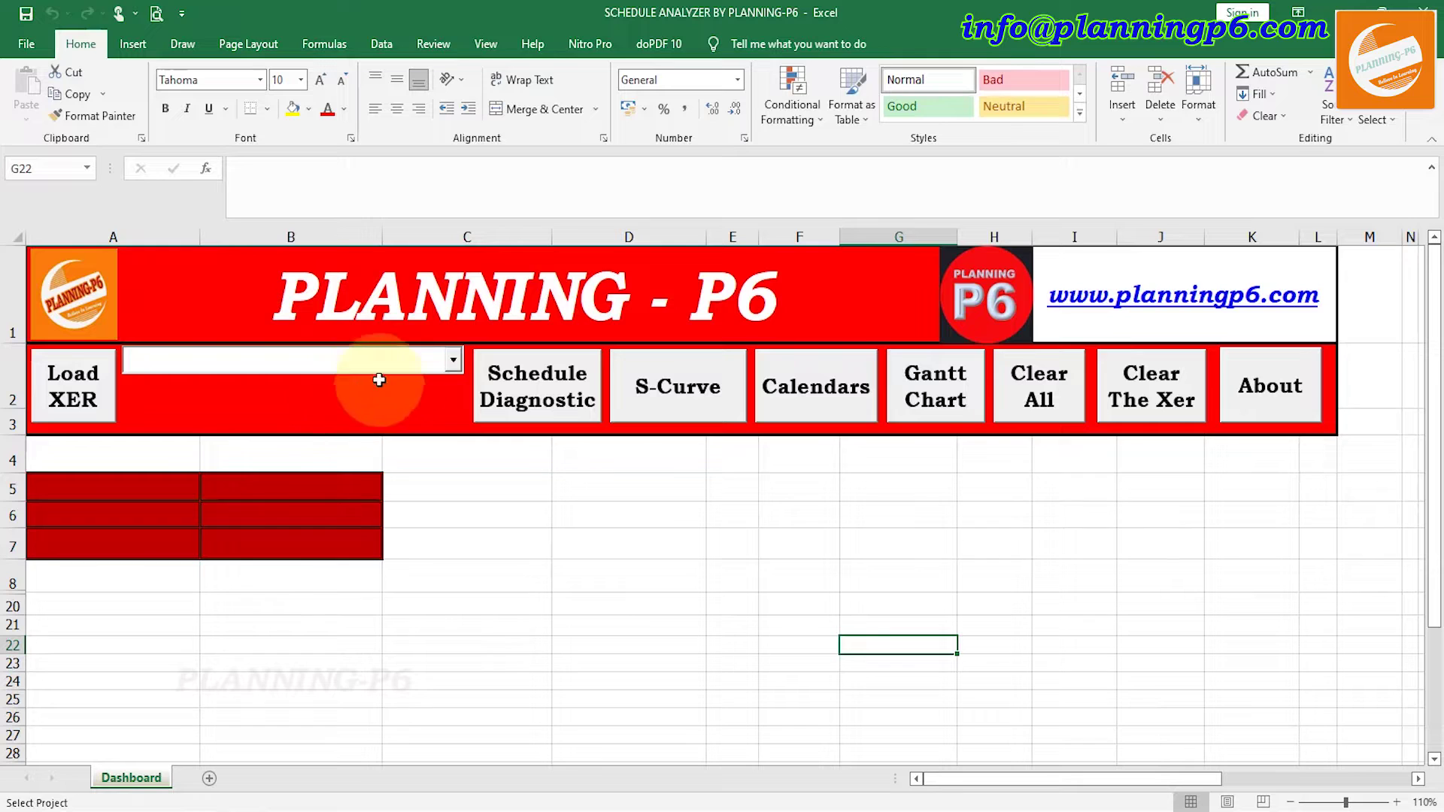
{"action": "left_click", "coordinate": [453, 361]}
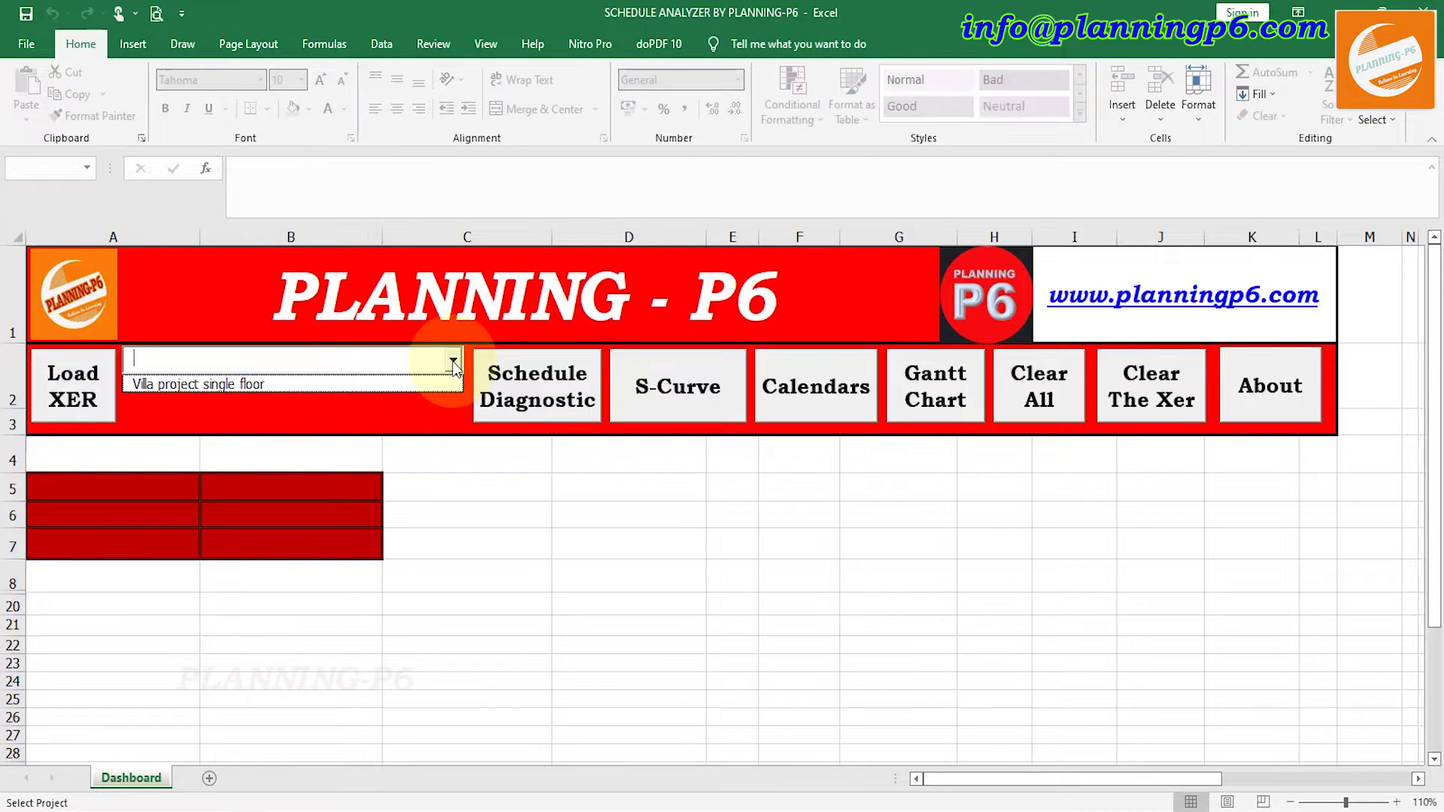
{"action": "left_click", "coordinate": [354, 384]}
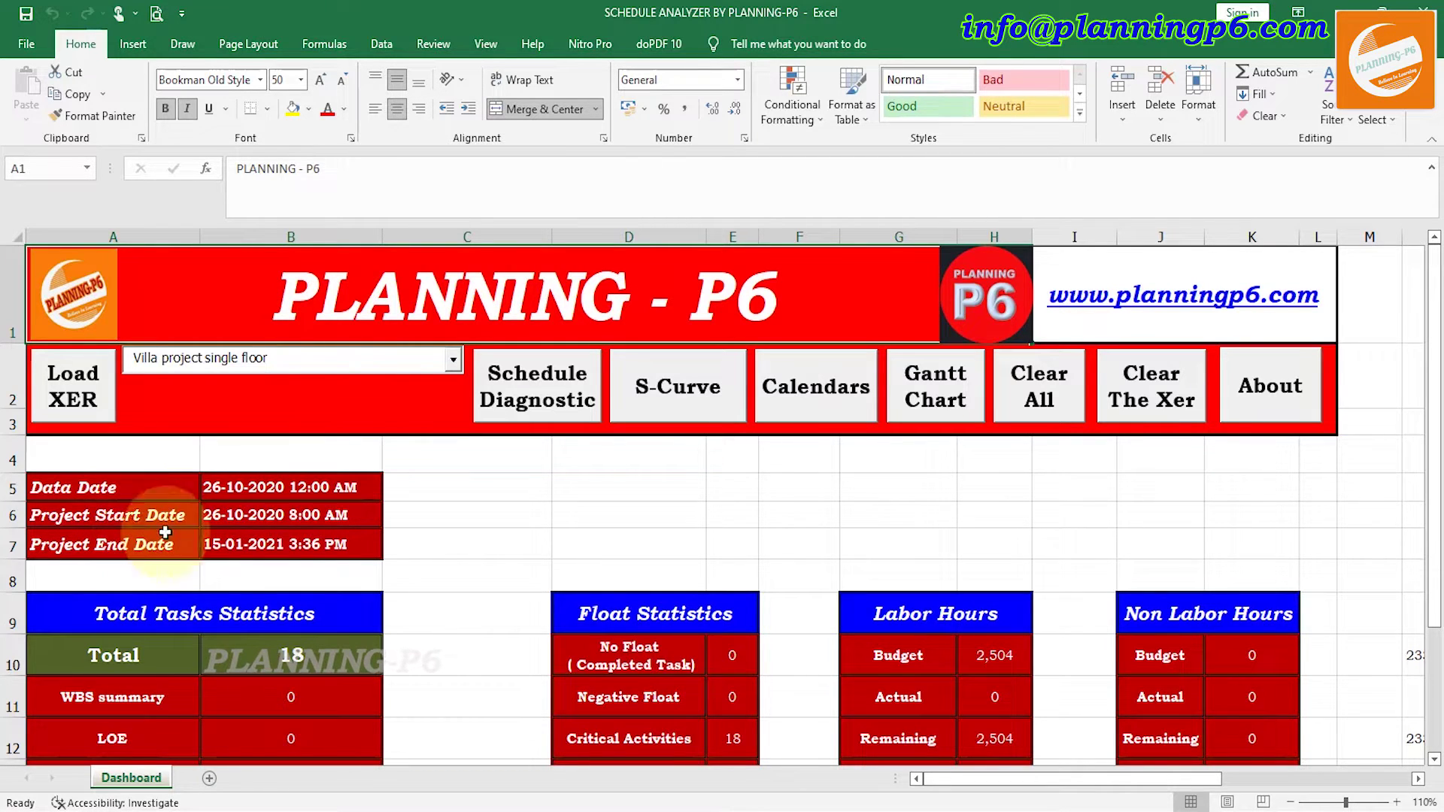
- Review the dashboard's project dates, task, float and labor hour statistics, and the Task Status table
{"action": "scroll", "coordinate": [294, 560], "scroll_direction": "down", "scroll_amount": 1}
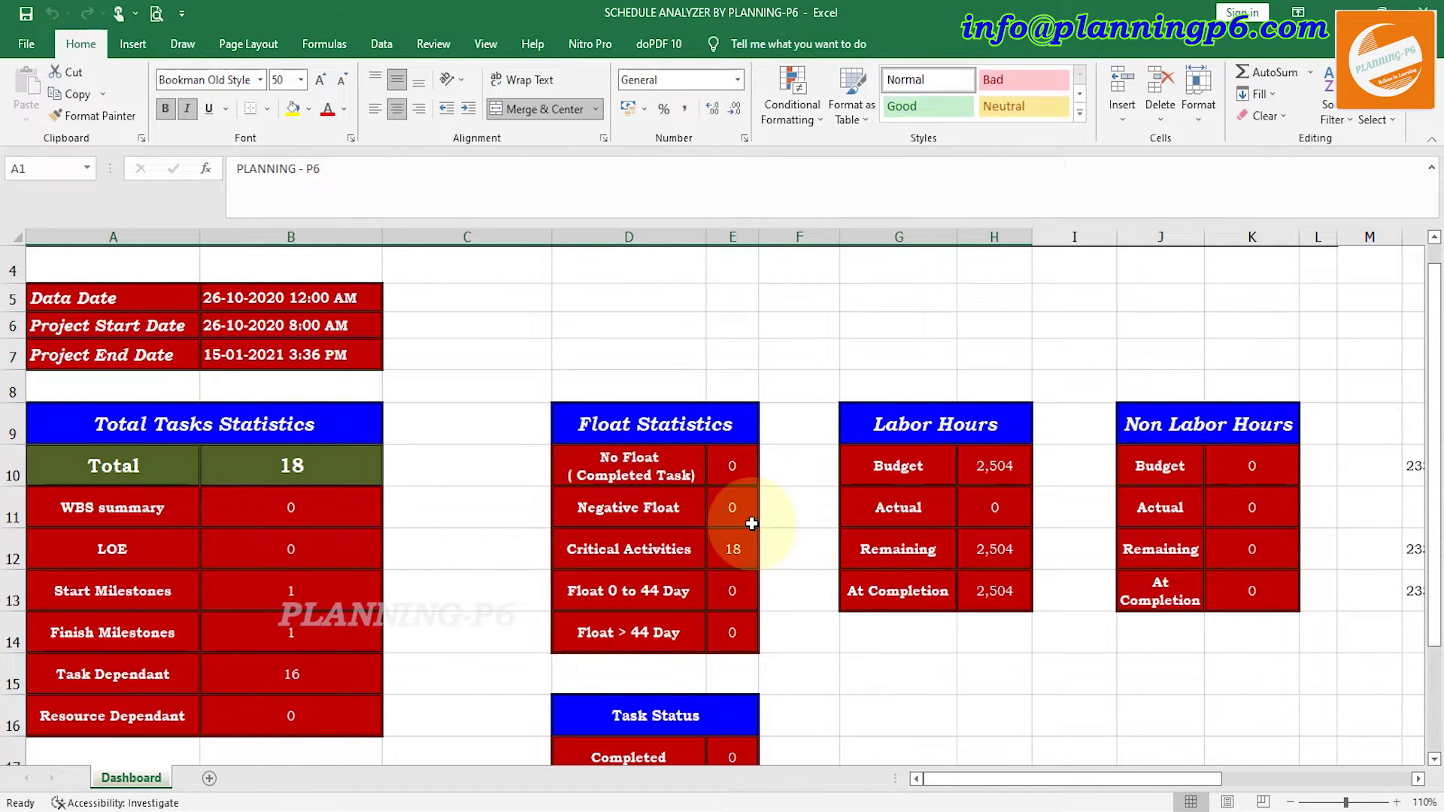
{"action": "scroll", "coordinate": [752, 524], "scroll_direction": "down", "scroll_amount": 2}
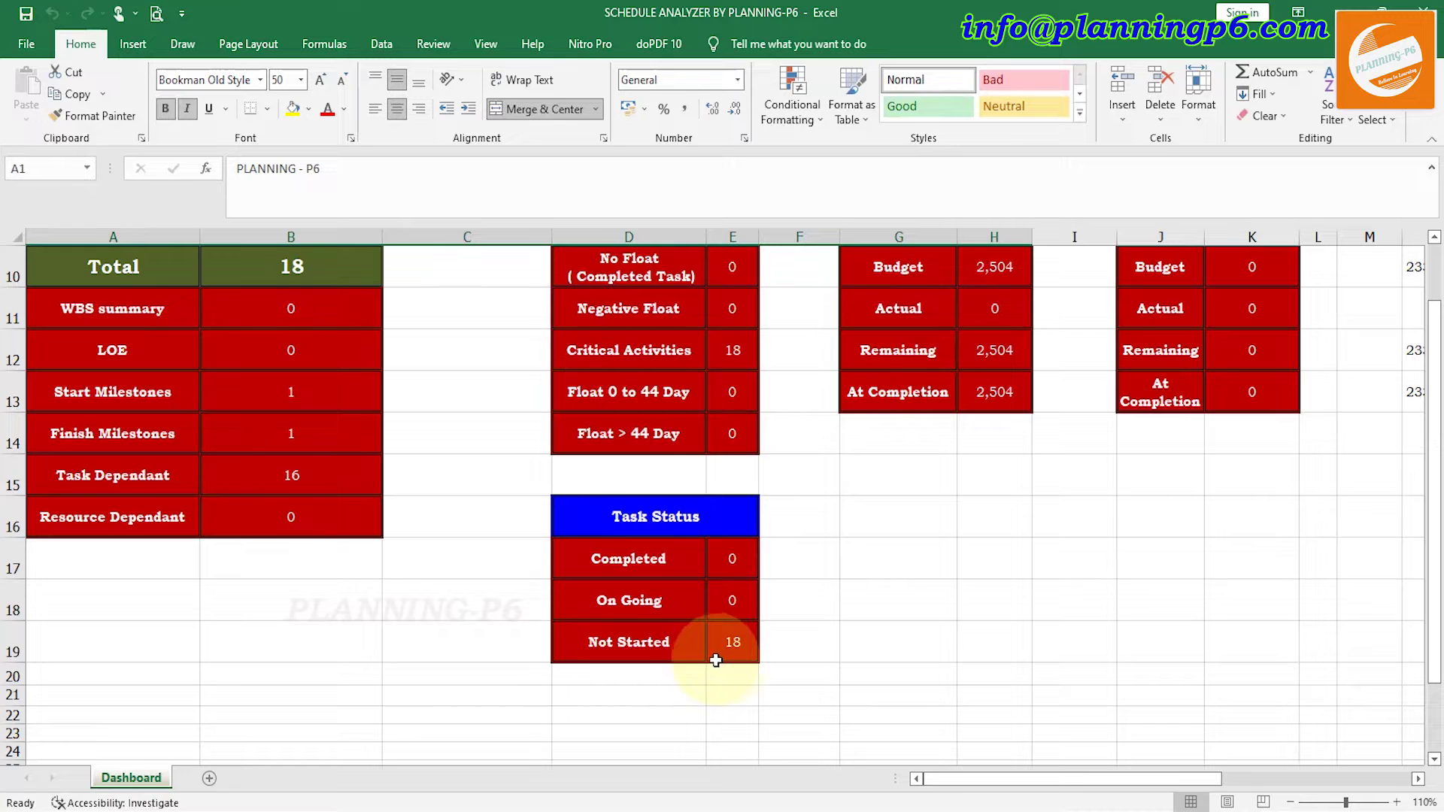
{"action": "left_click", "coordinate": [747, 654]}
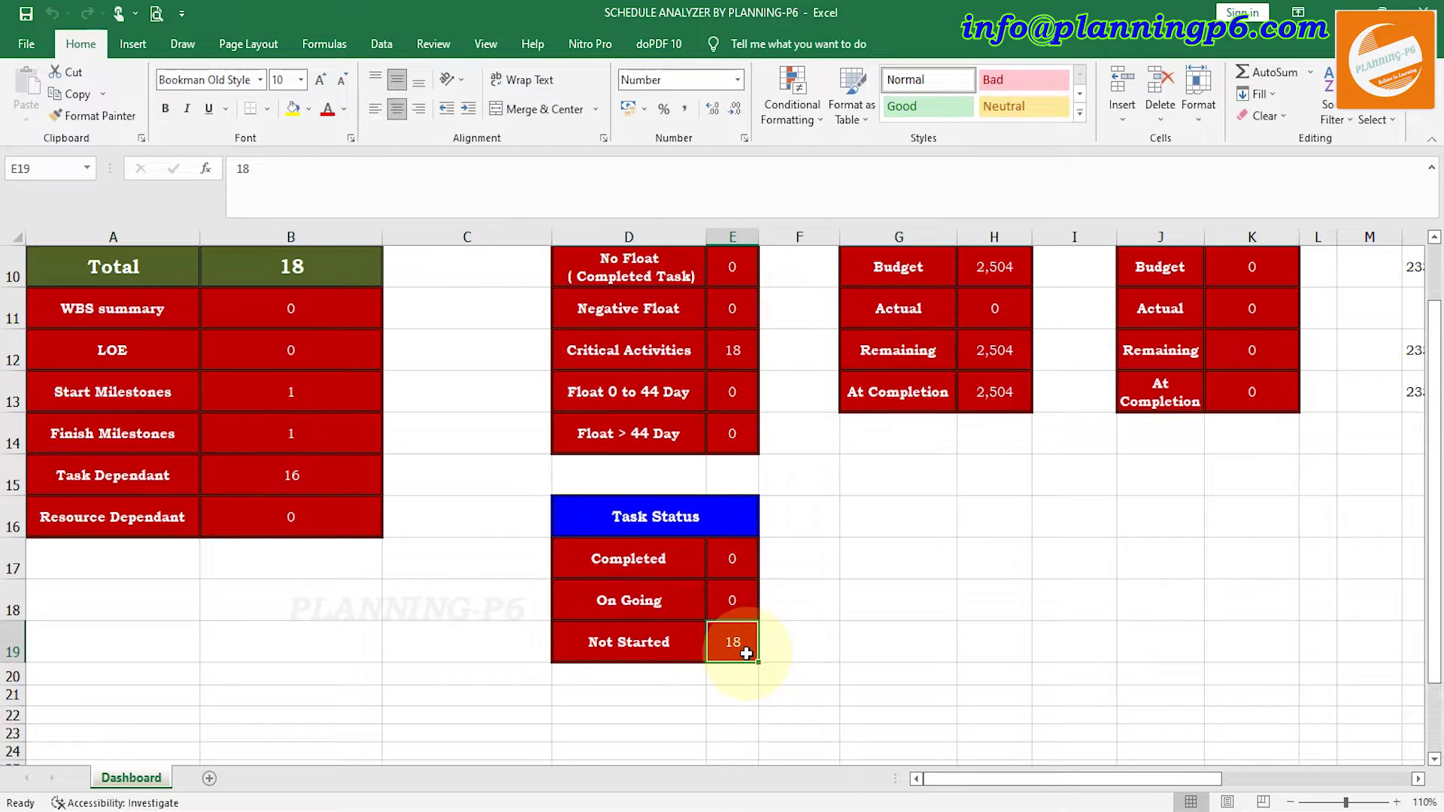
{"action": "scroll", "coordinate": [870, 570], "scroll_direction": "up", "scroll_amount": 3}
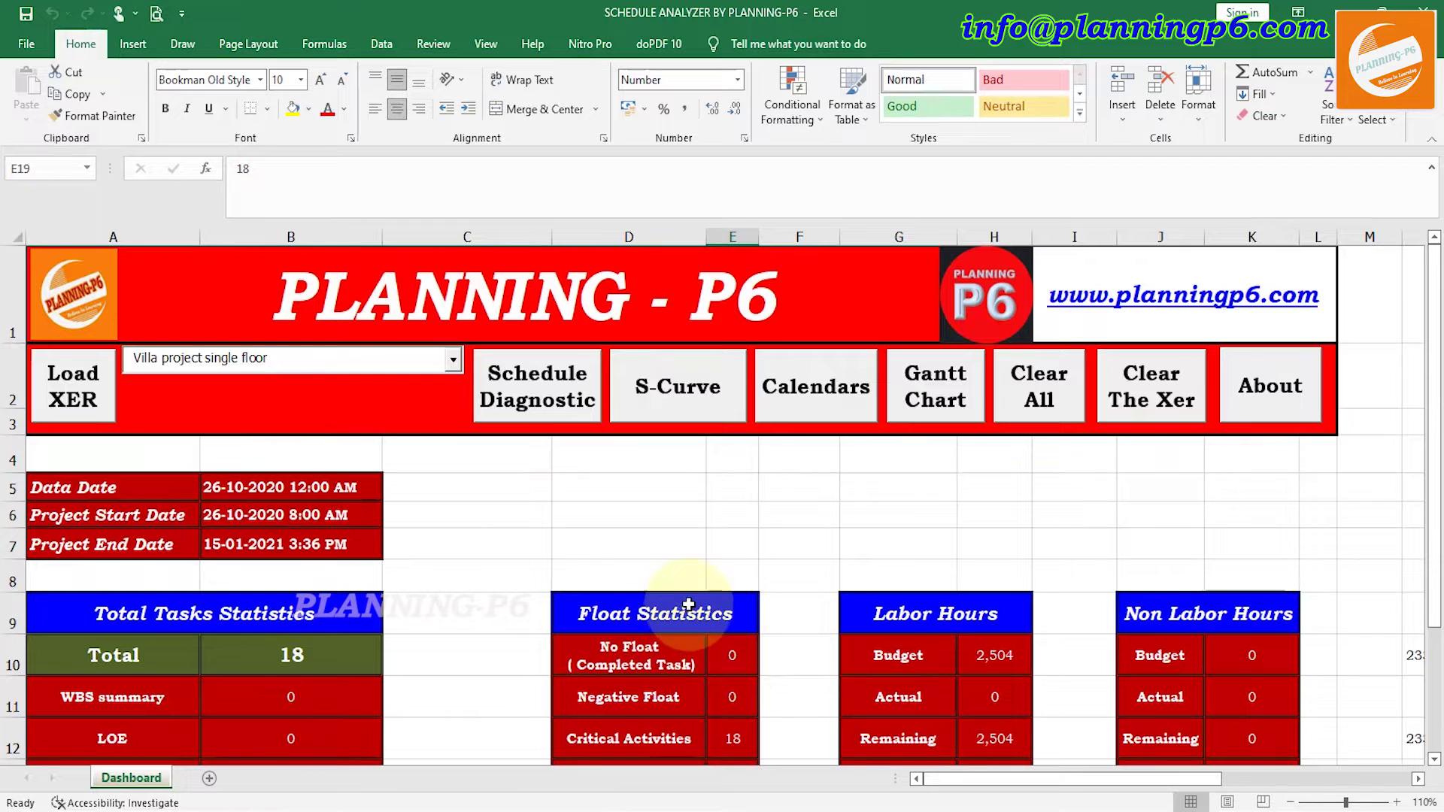
{"action": "scroll", "coordinate": [660, 601], "scroll_direction": "down", "scroll_amount": 3}
{"action": "scroll", "coordinate": [660, 601], "scroll_direction": "down", "scroll_amount": 1}
{"action": "scroll", "coordinate": [658, 599], "scroll_direction": "up", "scroll_amount": 4}
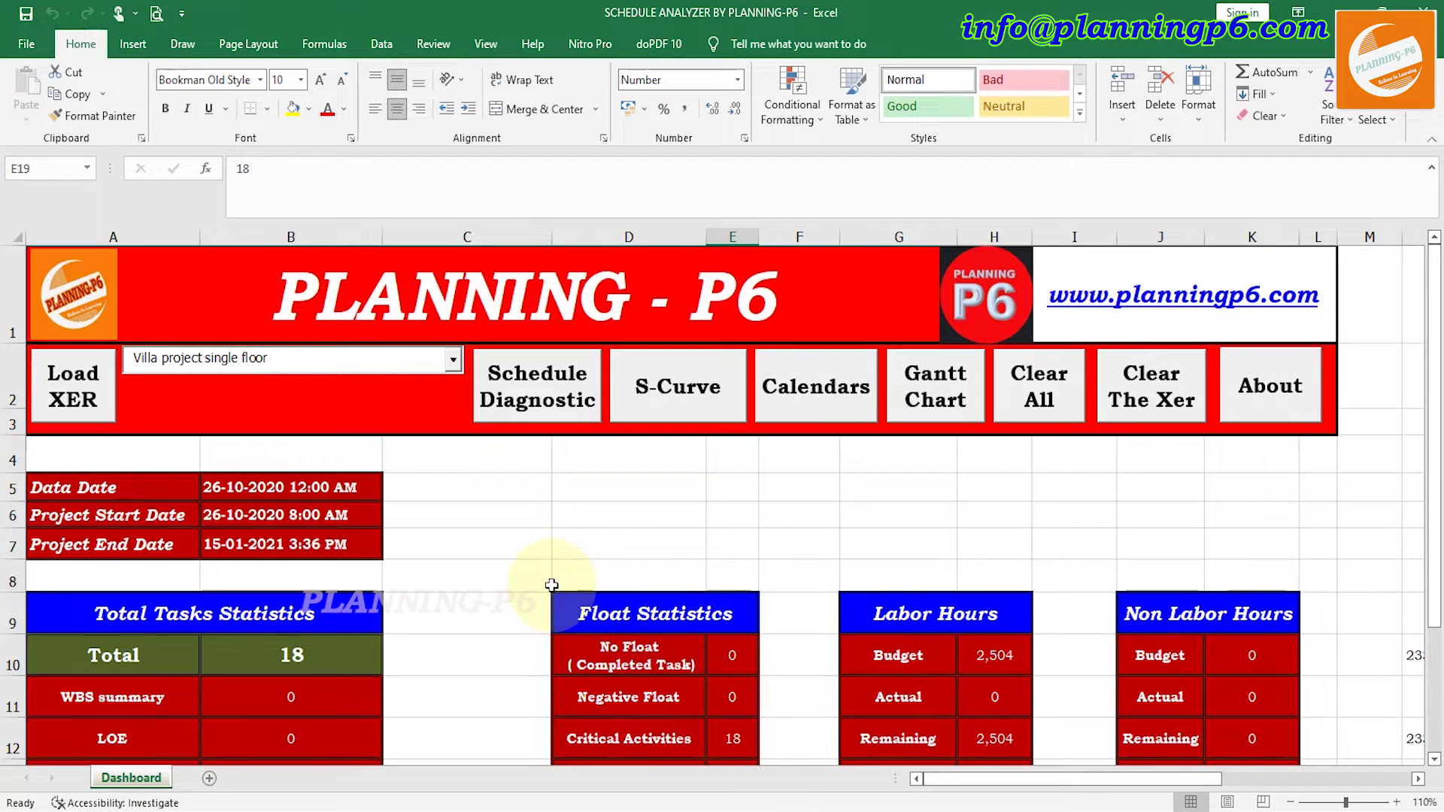
- Generate the DCMA 14 schedule diagnostic with High Duration set to 20 and High Float set to 14
{"action": "left_click", "coordinate": [536, 404]}
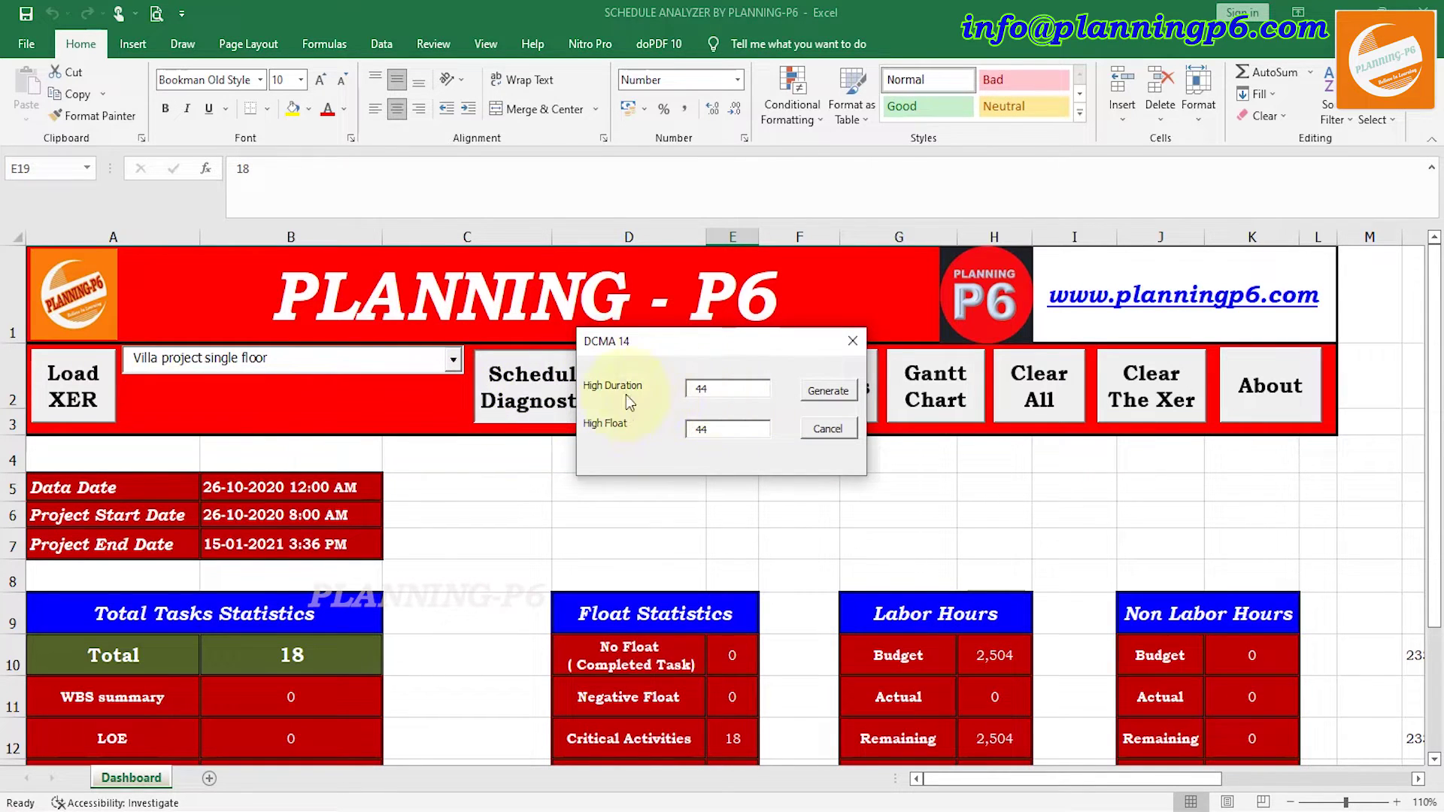
{"action": "double_click", "coordinate": [687, 391]}
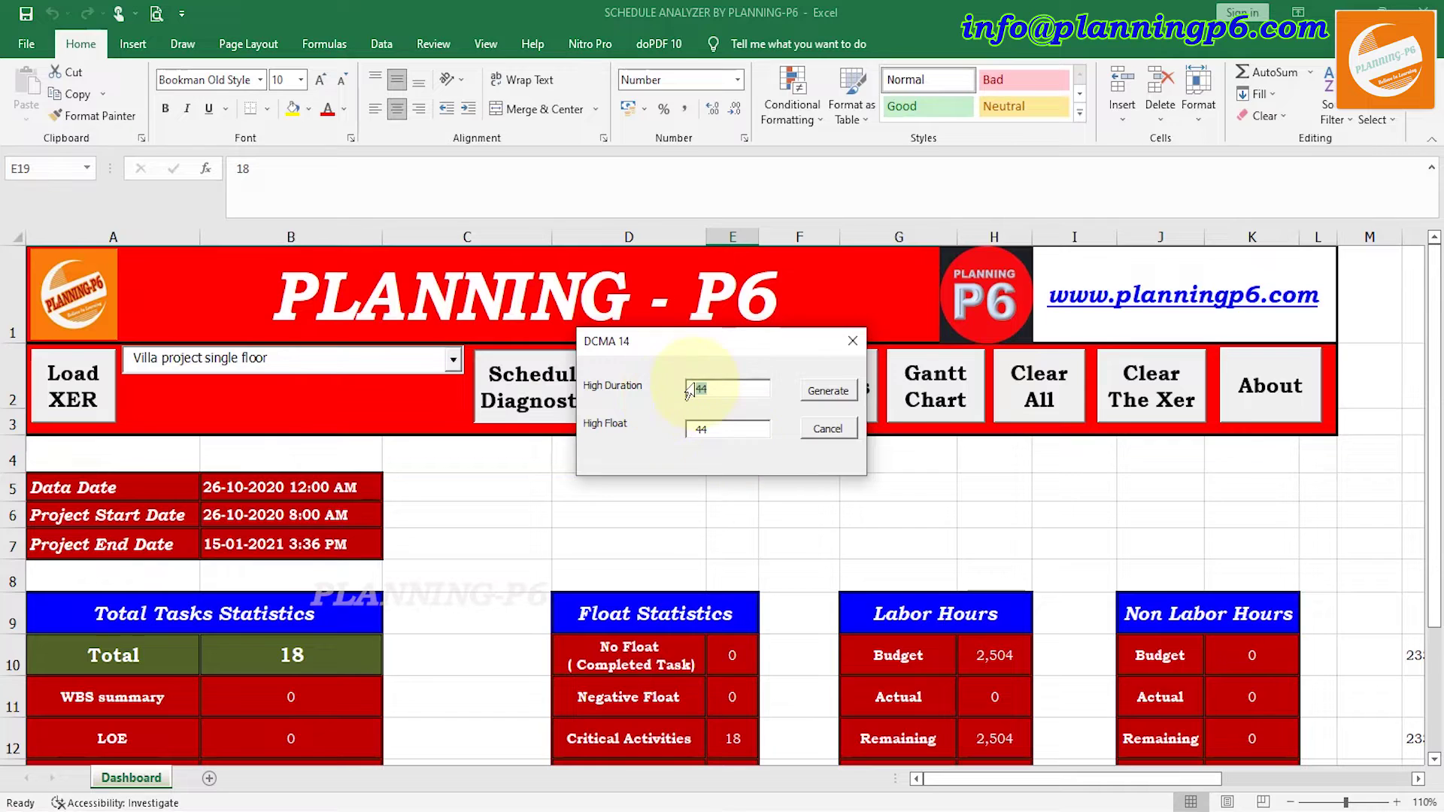
{"action": "double_click", "coordinate": [676, 431]}
{"action": "type", "text": "14"}
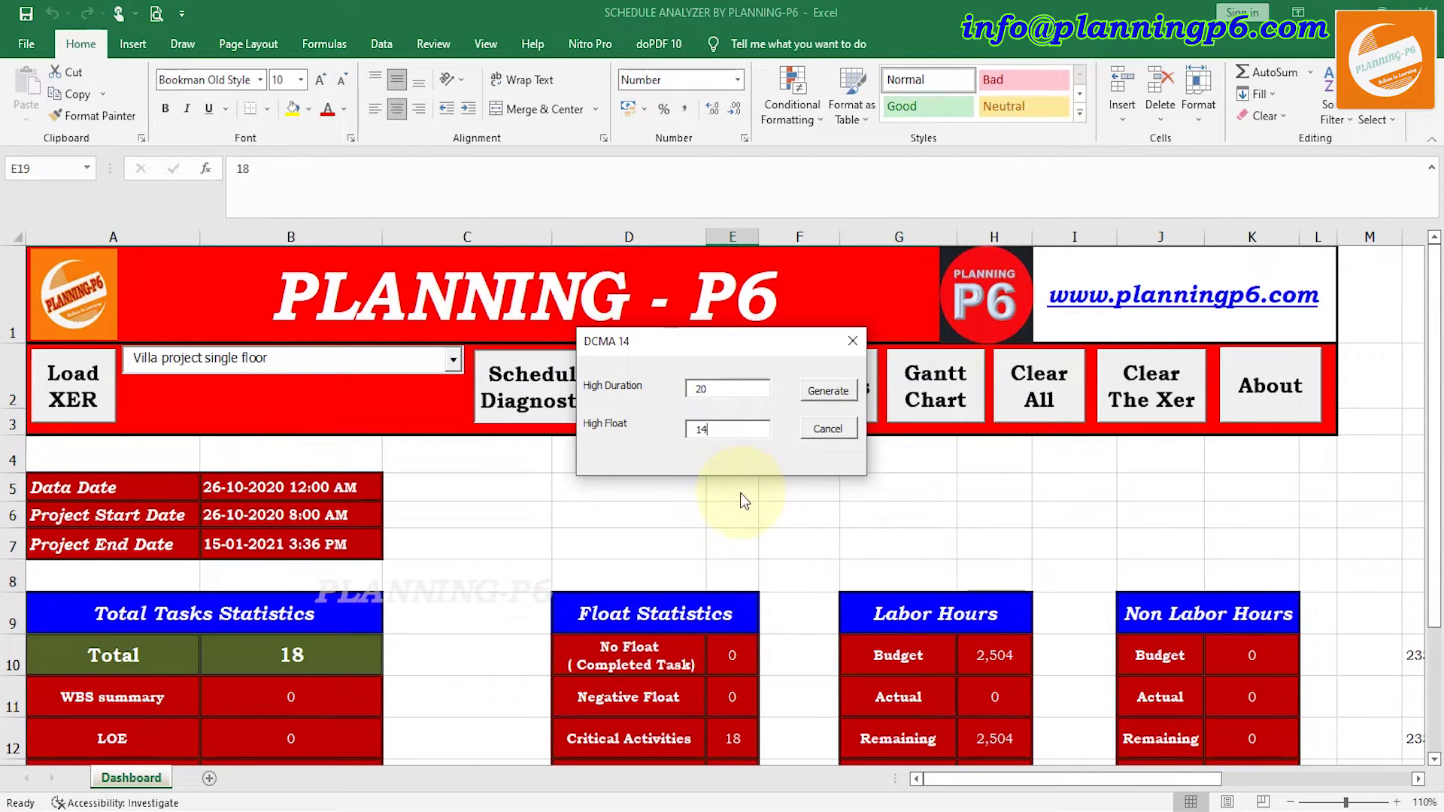
{"action": "left_click", "coordinate": [828, 391]}
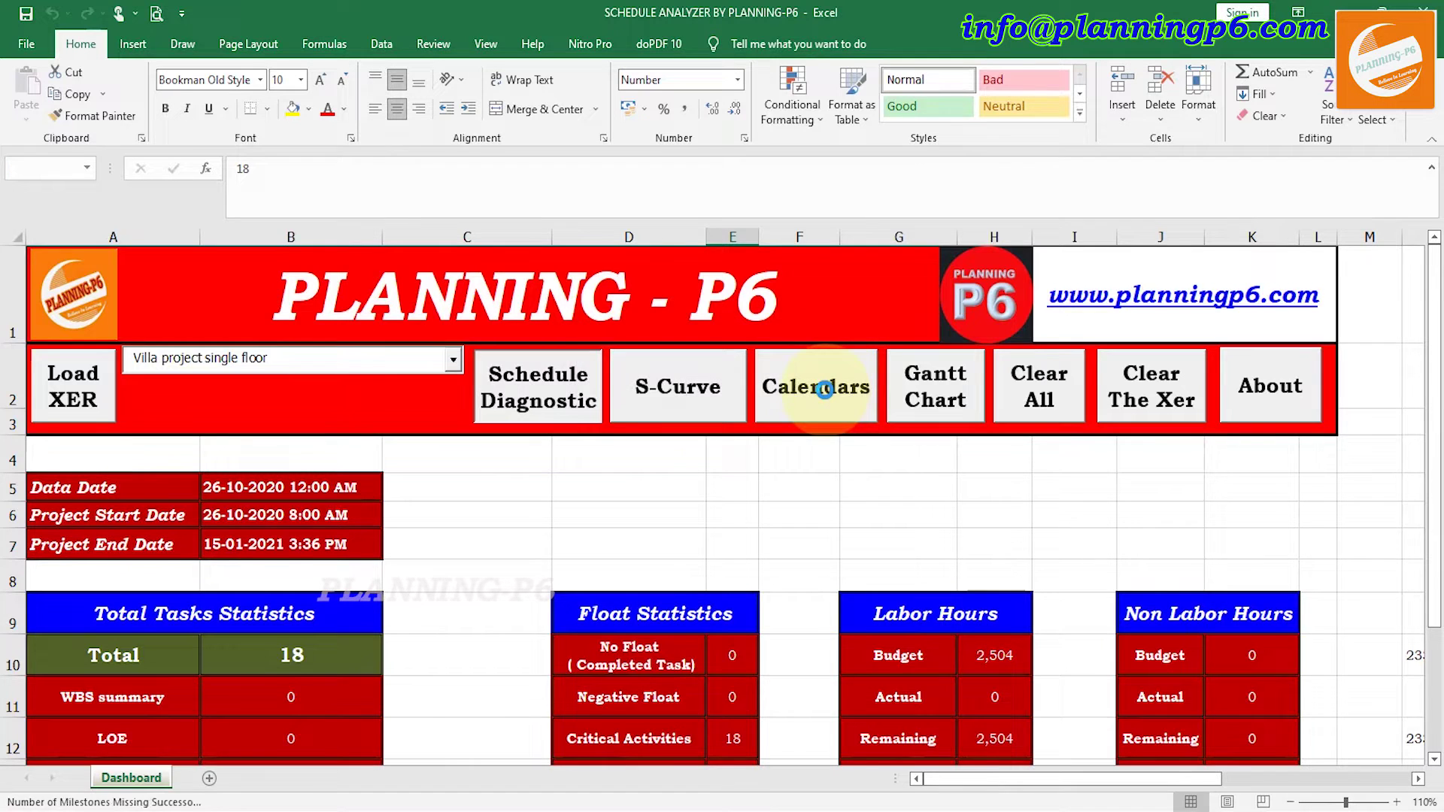
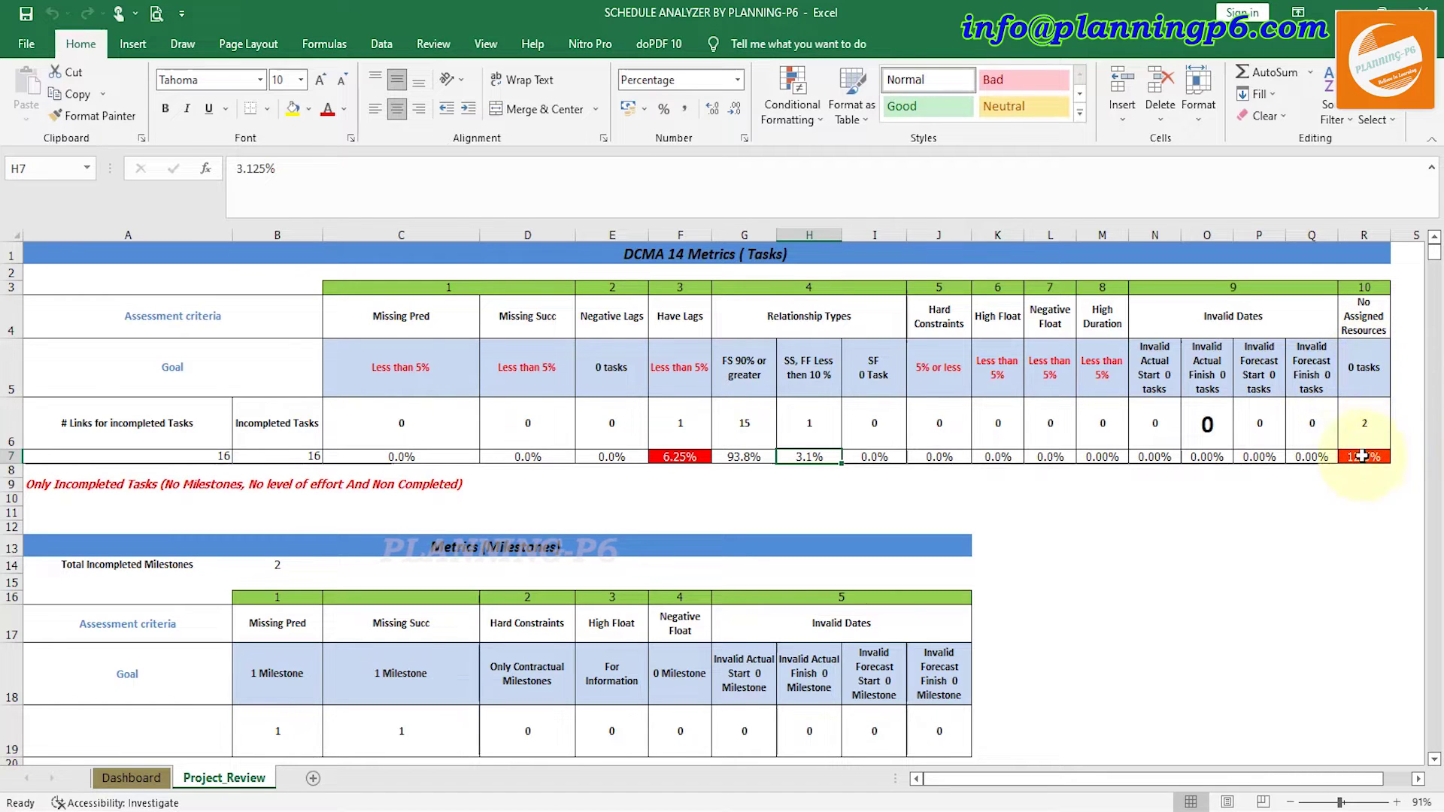
- Check the activity type breakdown in the Total Tasks Statistics table on the Dashboard sheet
{"action": "left_click", "coordinate": [131, 778]}
{"action": "scroll", "coordinate": [200, 684], "scroll_direction": "down", "scroll_amount": 1}
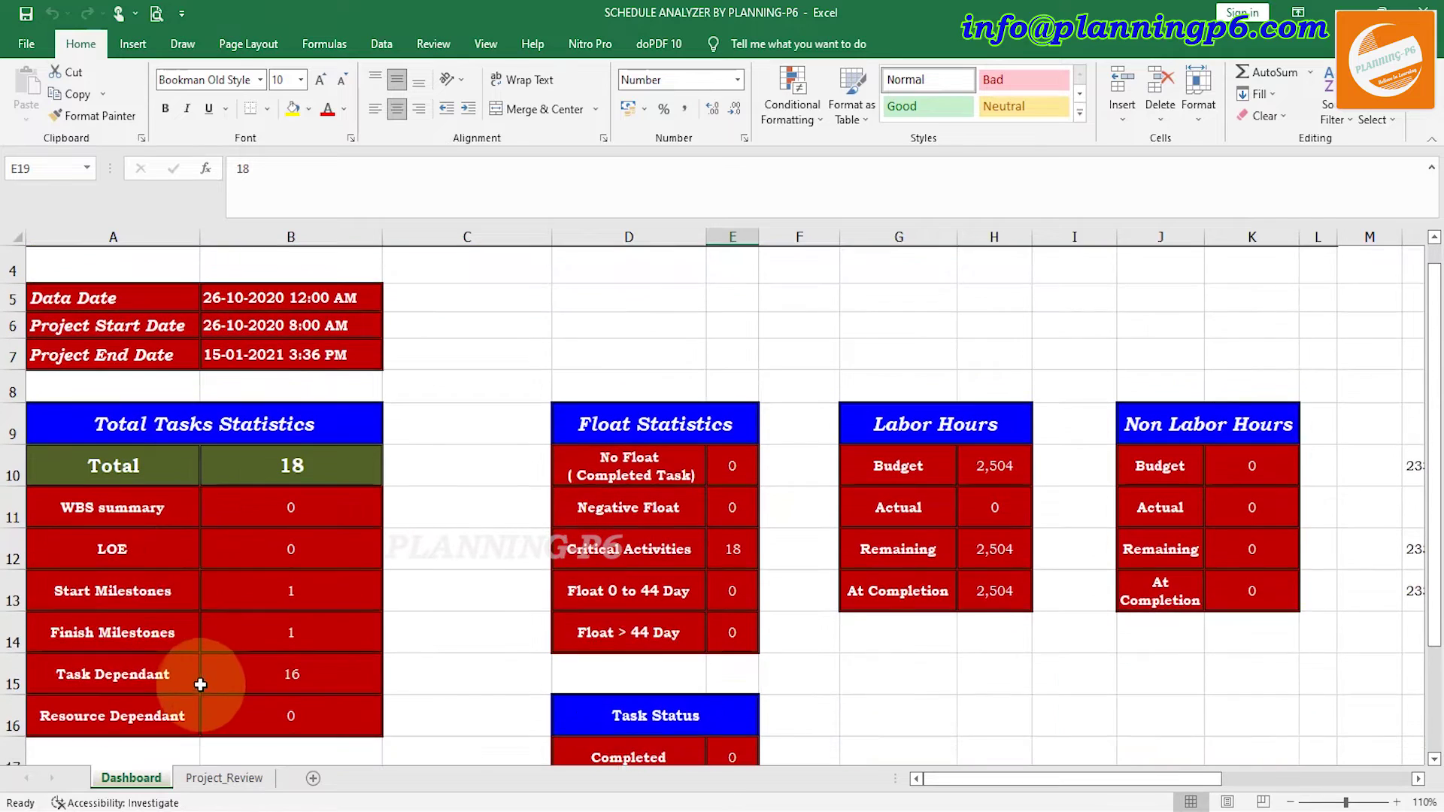
{"action": "scroll", "coordinate": [284, 539], "scroll_direction": "up", "scroll_amount": 1}
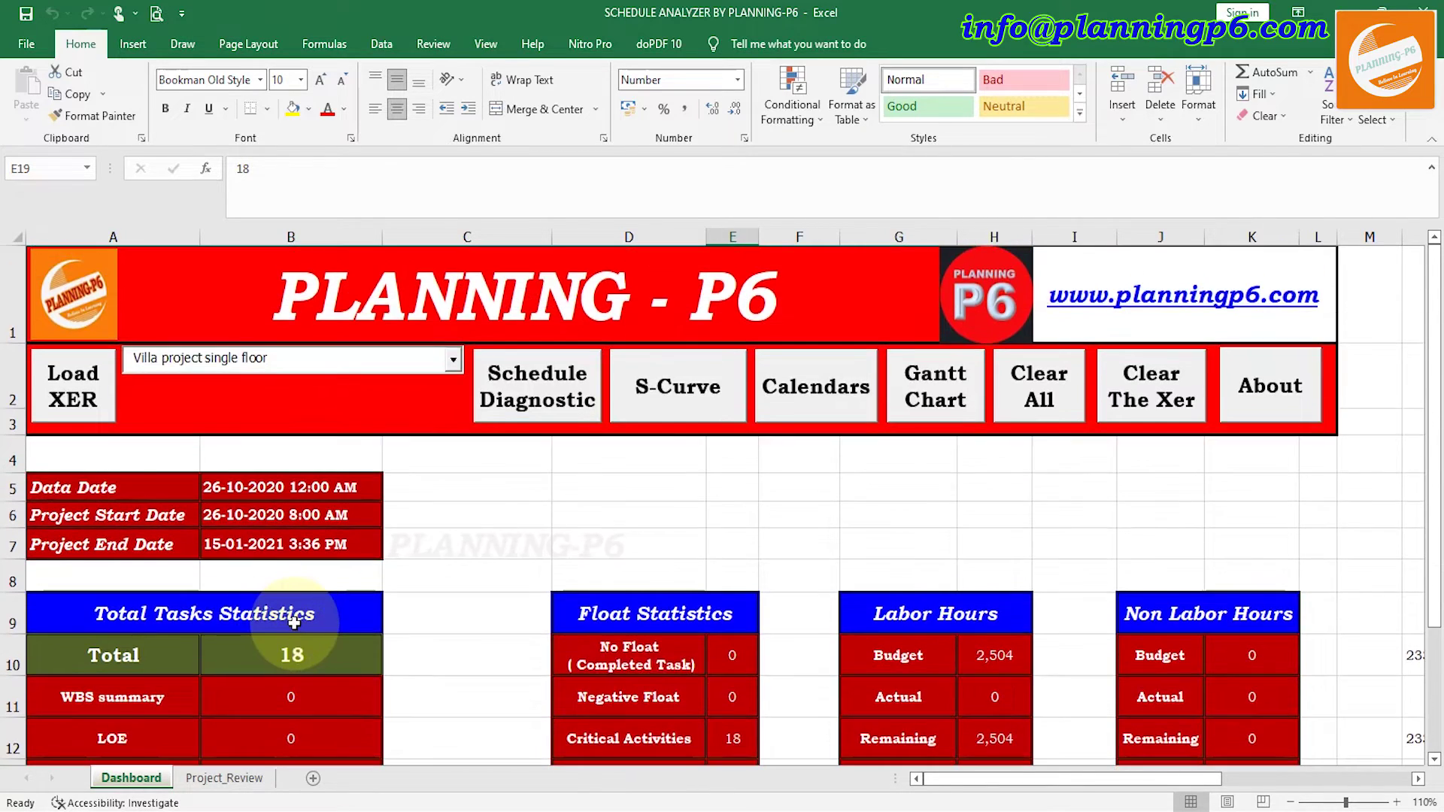
{"action": "scroll", "coordinate": [316, 639], "scroll_direction": "down", "scroll_amount": 1}
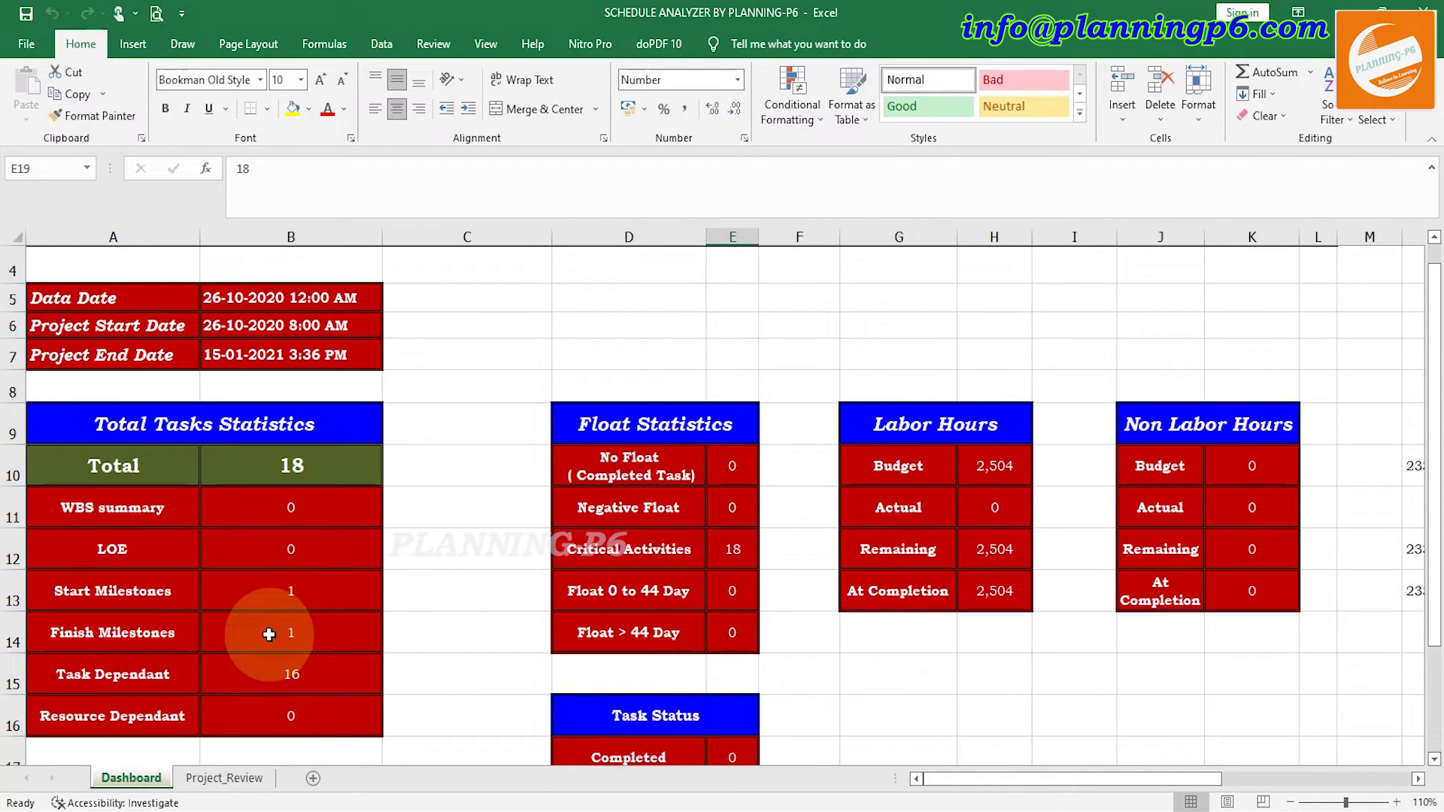
- Examine the task metrics, milestone metrics and flagged activities list on the Project_Review sheet, and return to the Dashboard sheet
{"action": "left_click", "coordinate": [238, 779]}
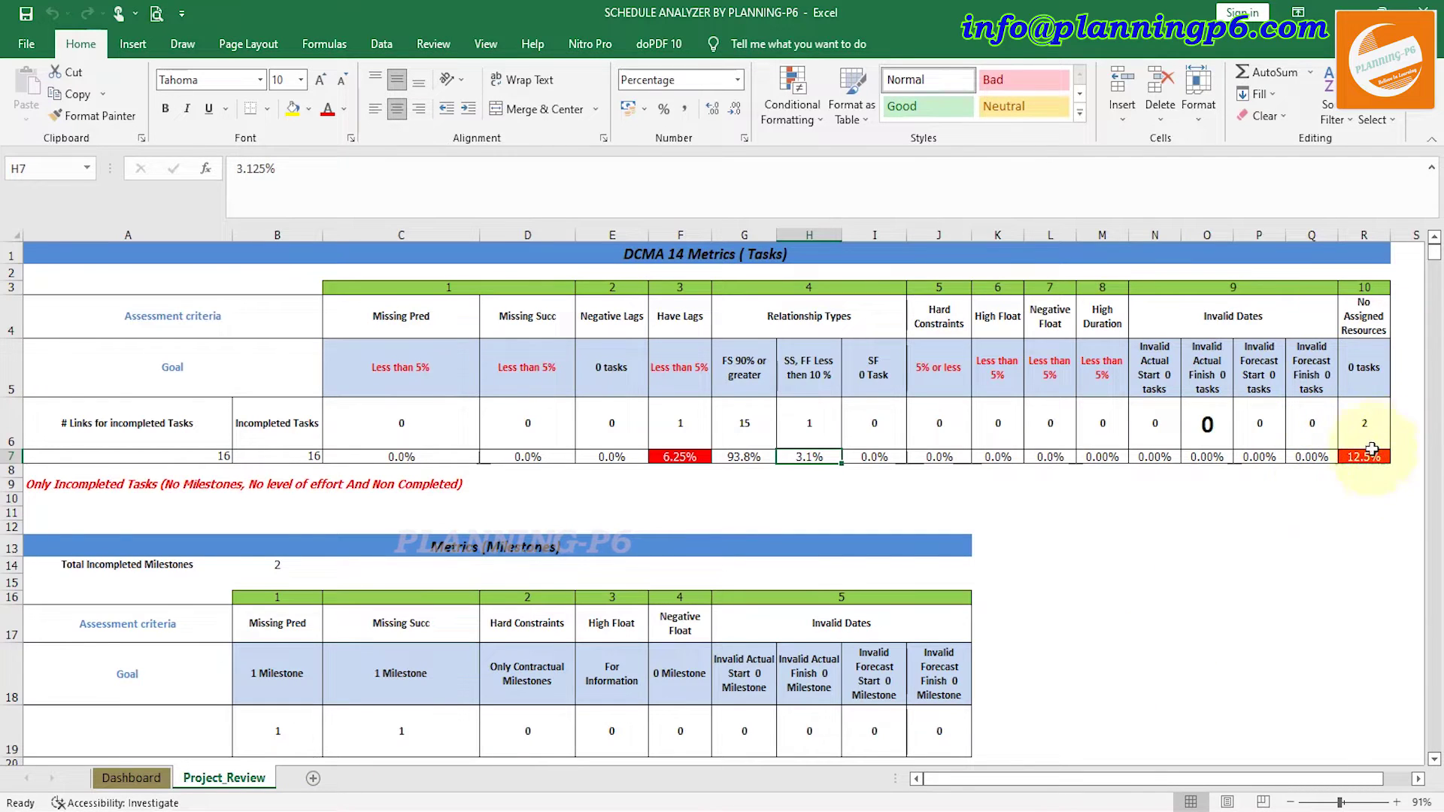
{"action": "scroll", "coordinate": [864, 500], "scroll_direction": "down", "scroll_amount": 2}
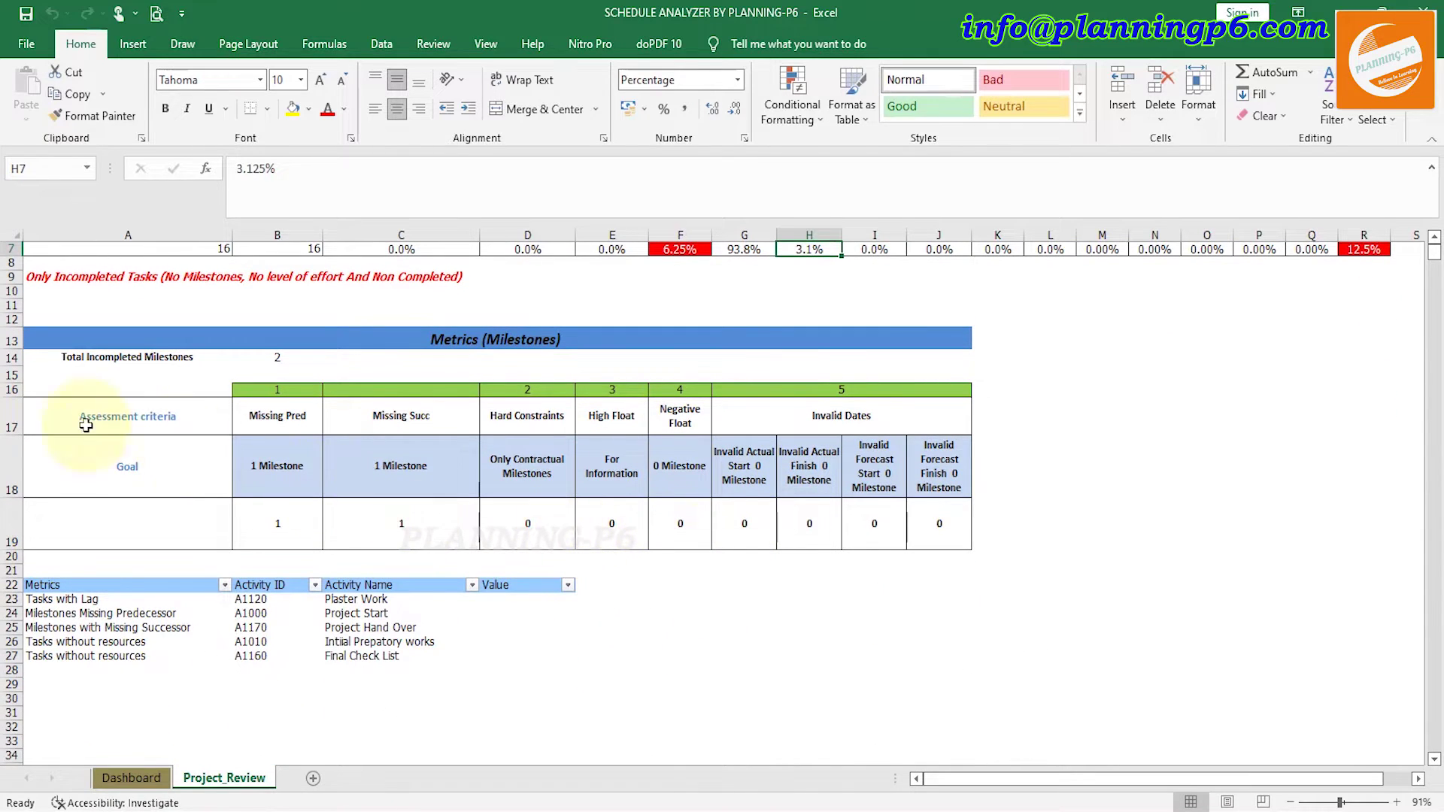
{"action": "scroll", "coordinate": [79, 451], "scroll_direction": "up", "scroll_amount": 1}
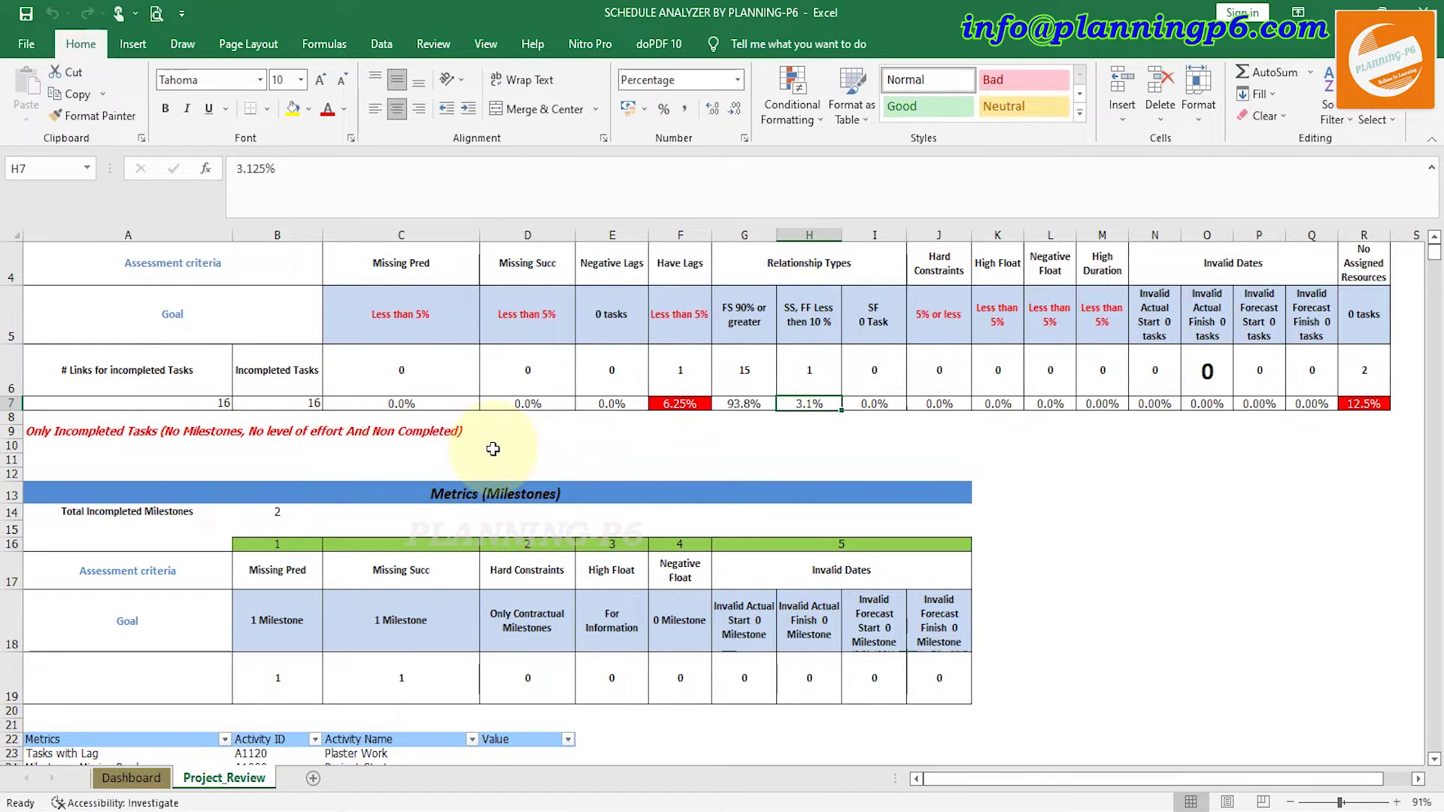
{"action": "scroll", "coordinate": [484, 430], "scroll_direction": "up", "scroll_amount": 1}
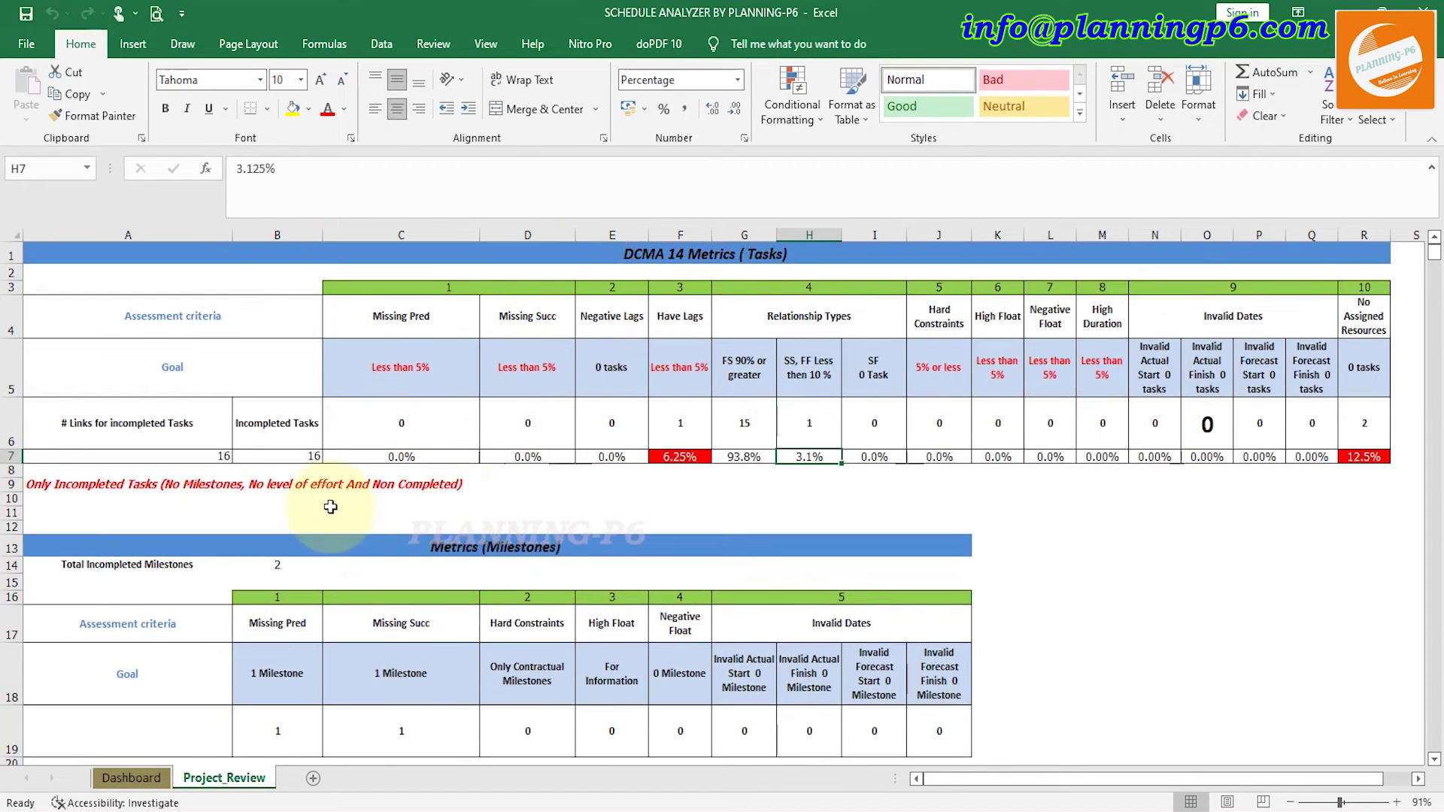
{"action": "scroll", "coordinate": [328, 507], "scroll_direction": "down", "scroll_amount": 1}
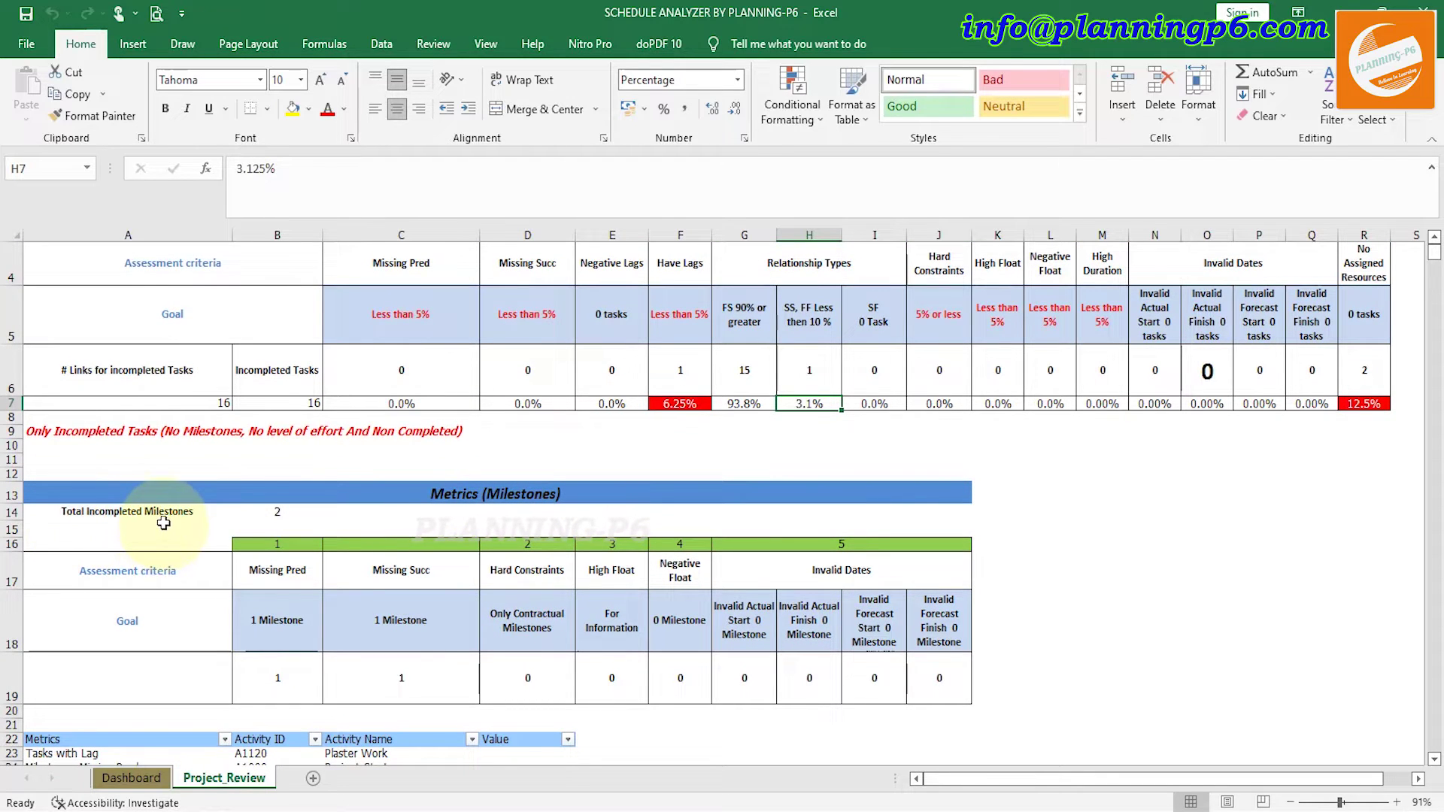
{"action": "scroll", "coordinate": [319, 541], "scroll_direction": "down", "scroll_amount": 1}
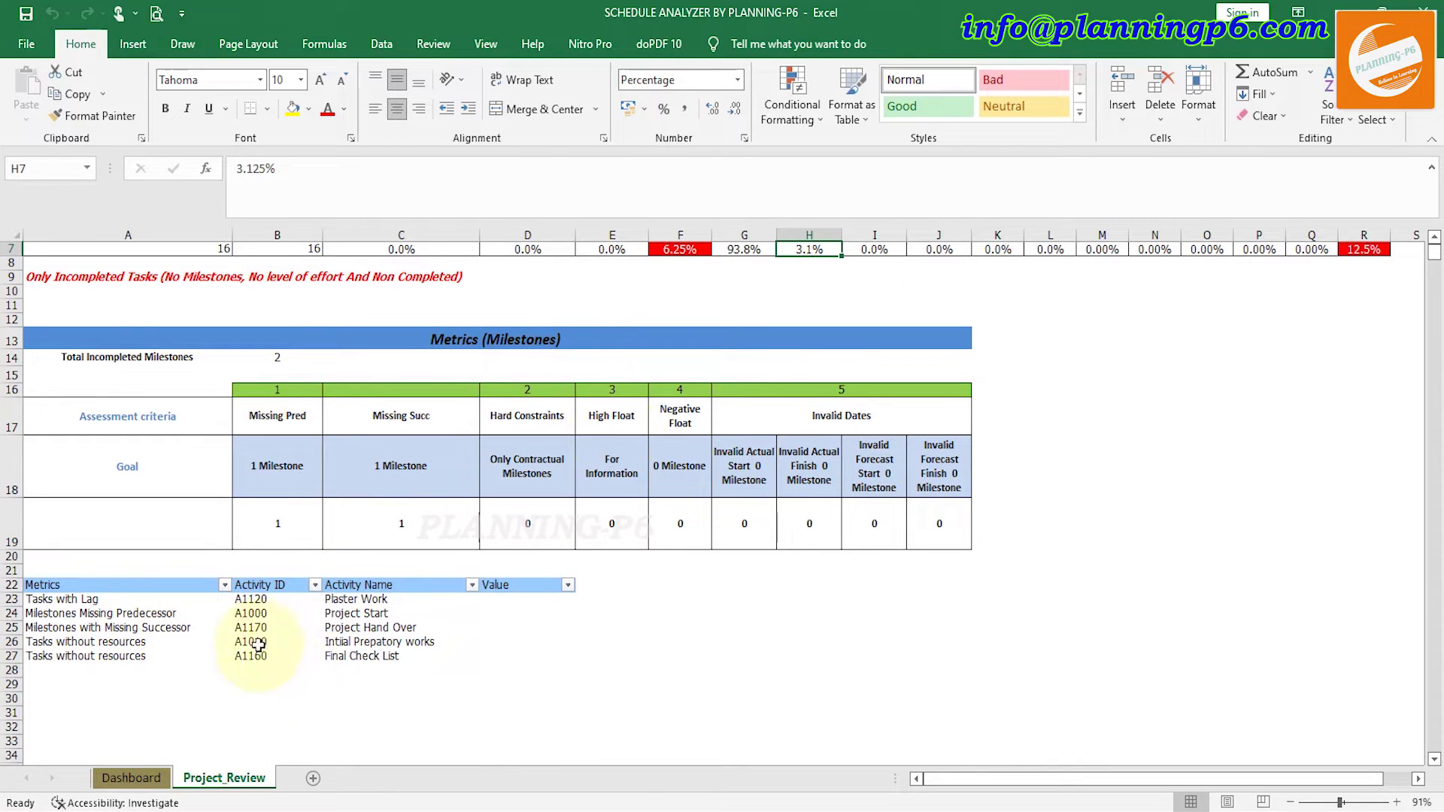
{"action": "scroll", "coordinate": [383, 650], "scroll_direction": "down", "scroll_amount": 1}
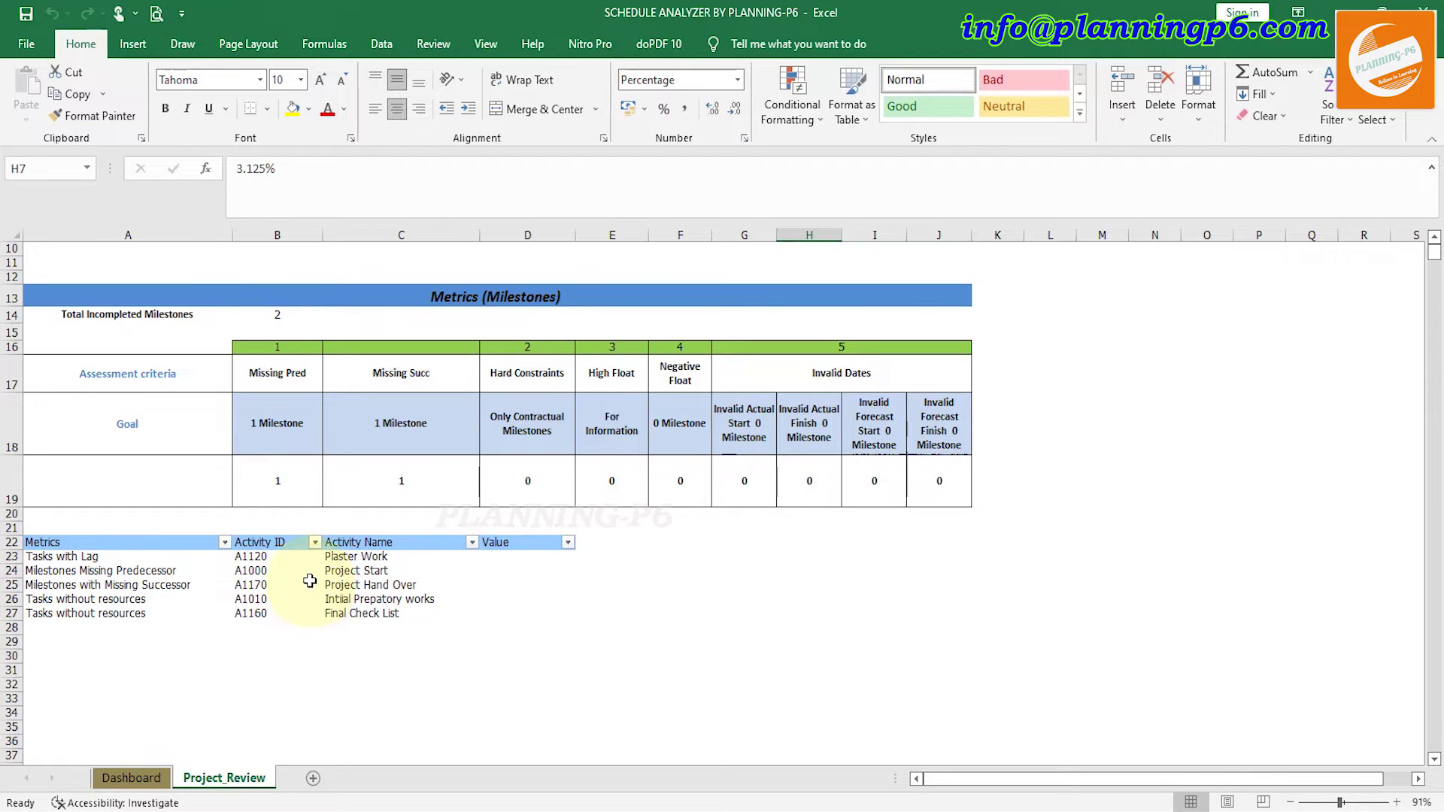
{"action": "scroll", "coordinate": [308, 580], "scroll_direction": "down", "scroll_amount": 11}
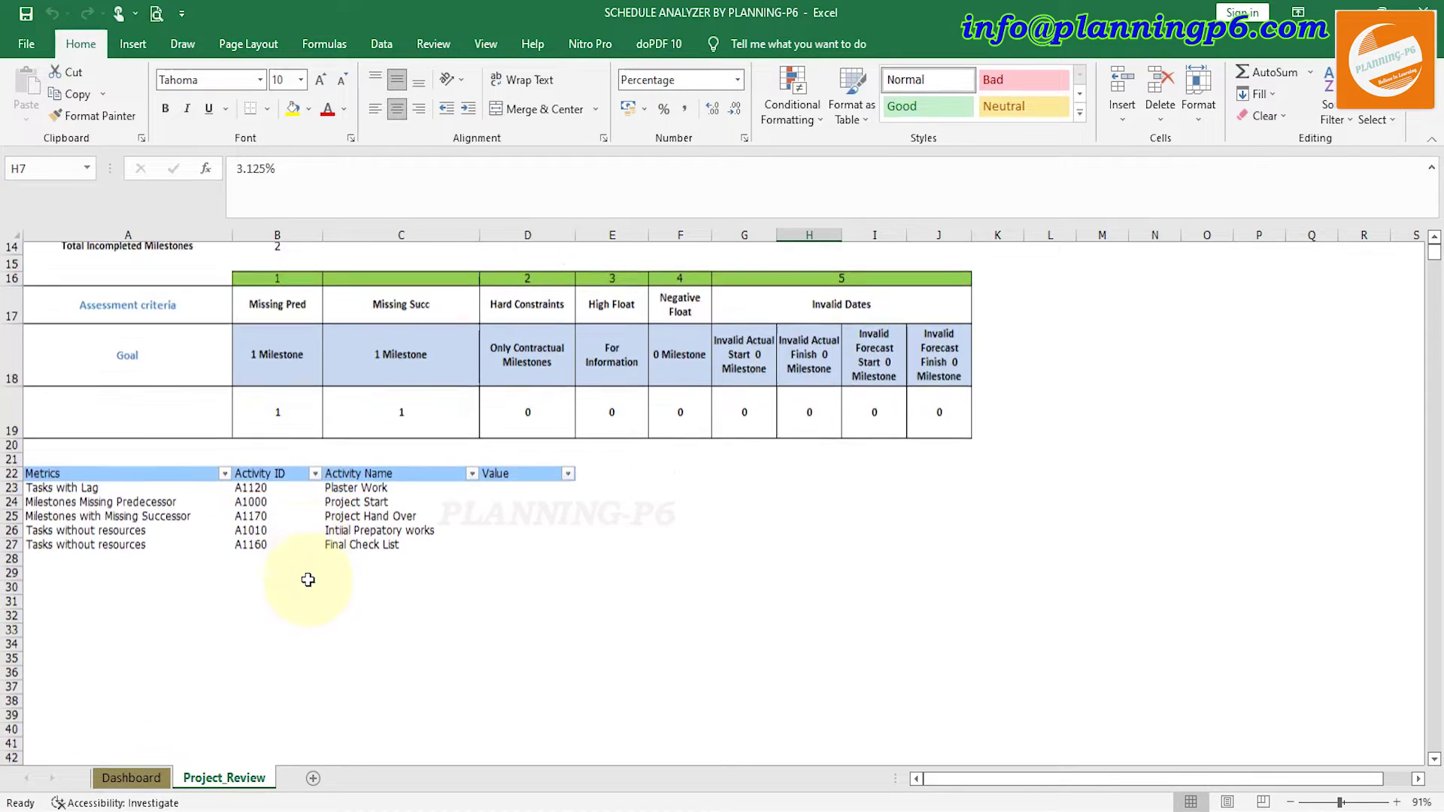
{"action": "scroll", "coordinate": [285, 579], "scroll_direction": "up", "scroll_amount": 14}
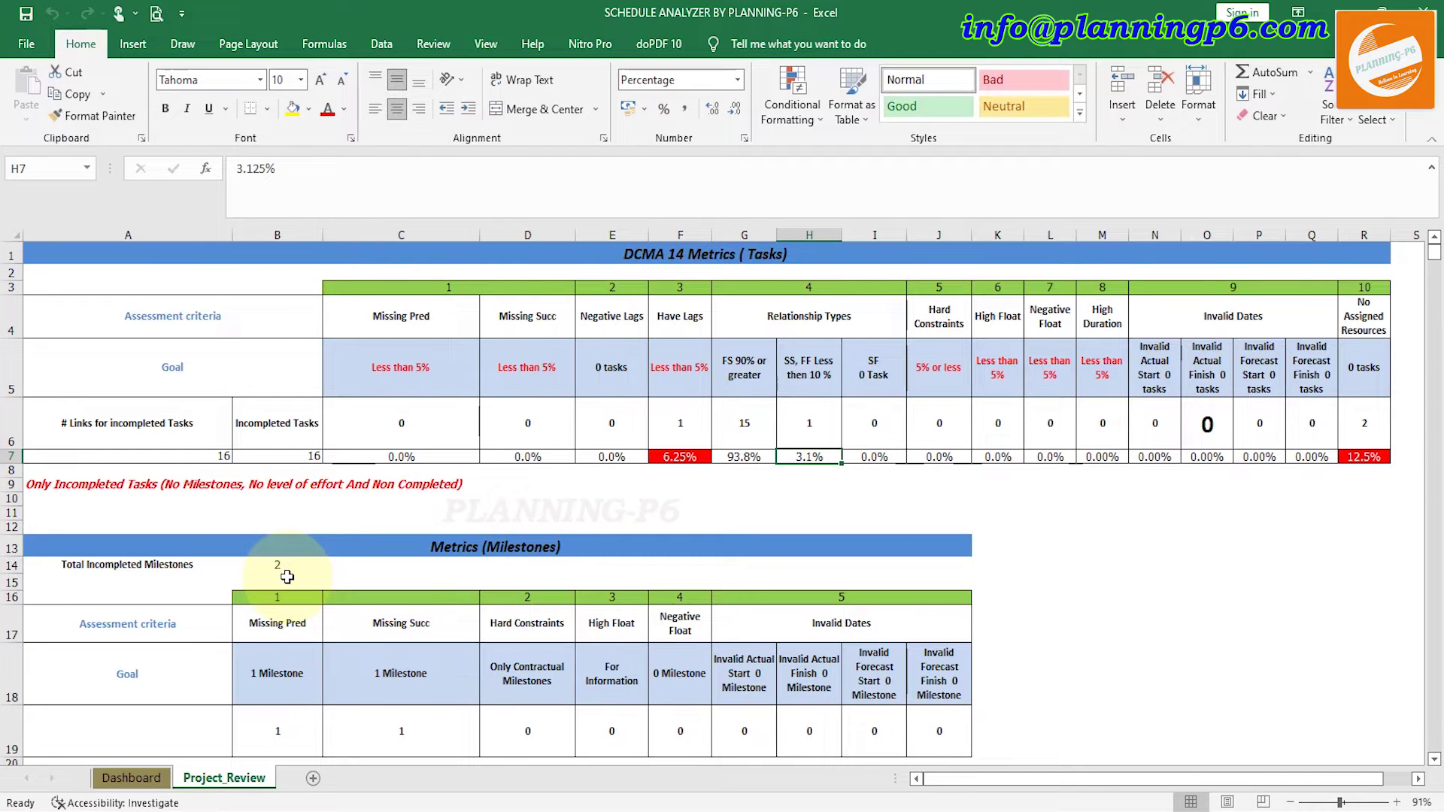
{"action": "scroll", "coordinate": [287, 577], "scroll_direction": "down", "scroll_amount": 4}
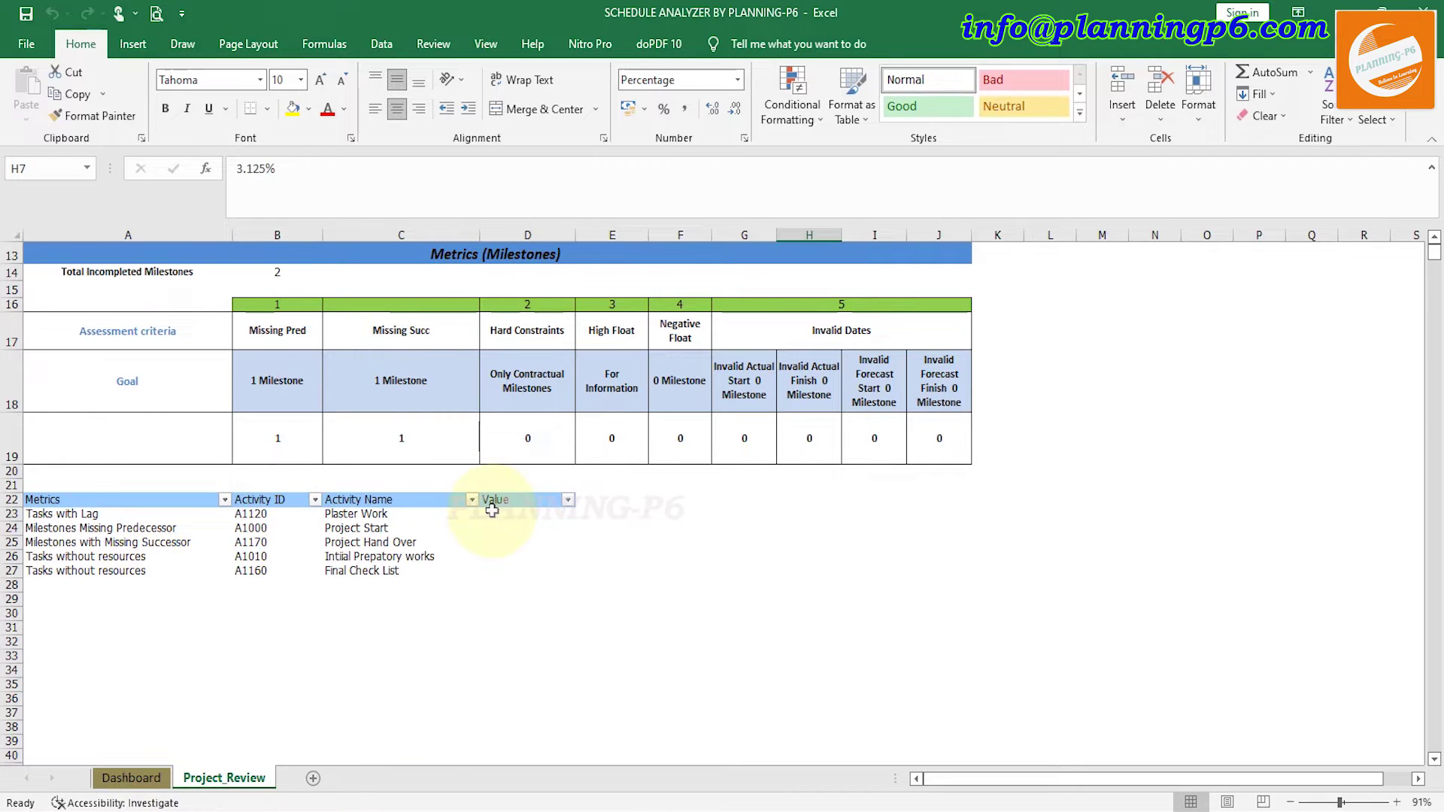
{"action": "left_click", "coordinate": [131, 778]}
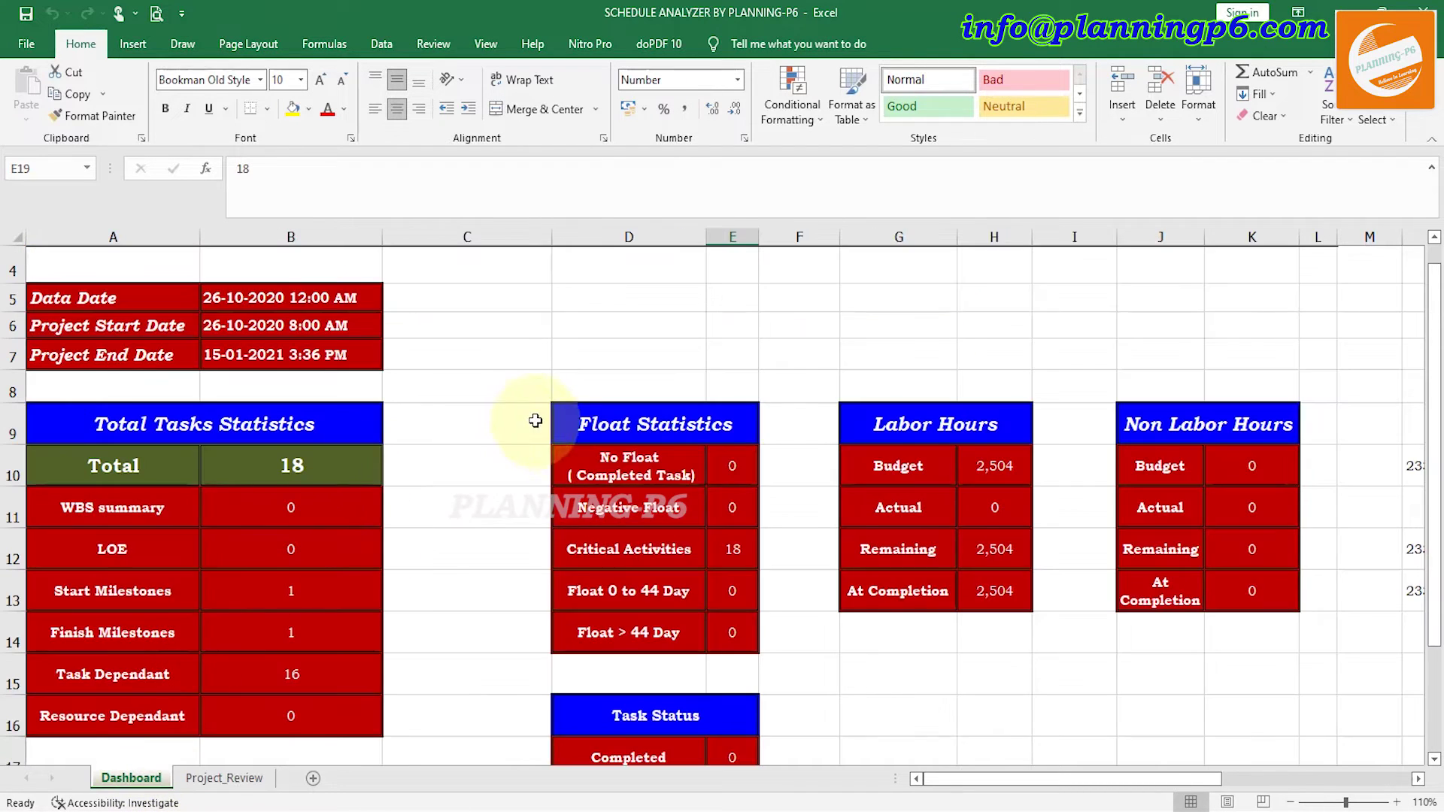
{"action": "scroll", "coordinate": [458, 428], "scroll_direction": "up", "scroll_amount": 1}
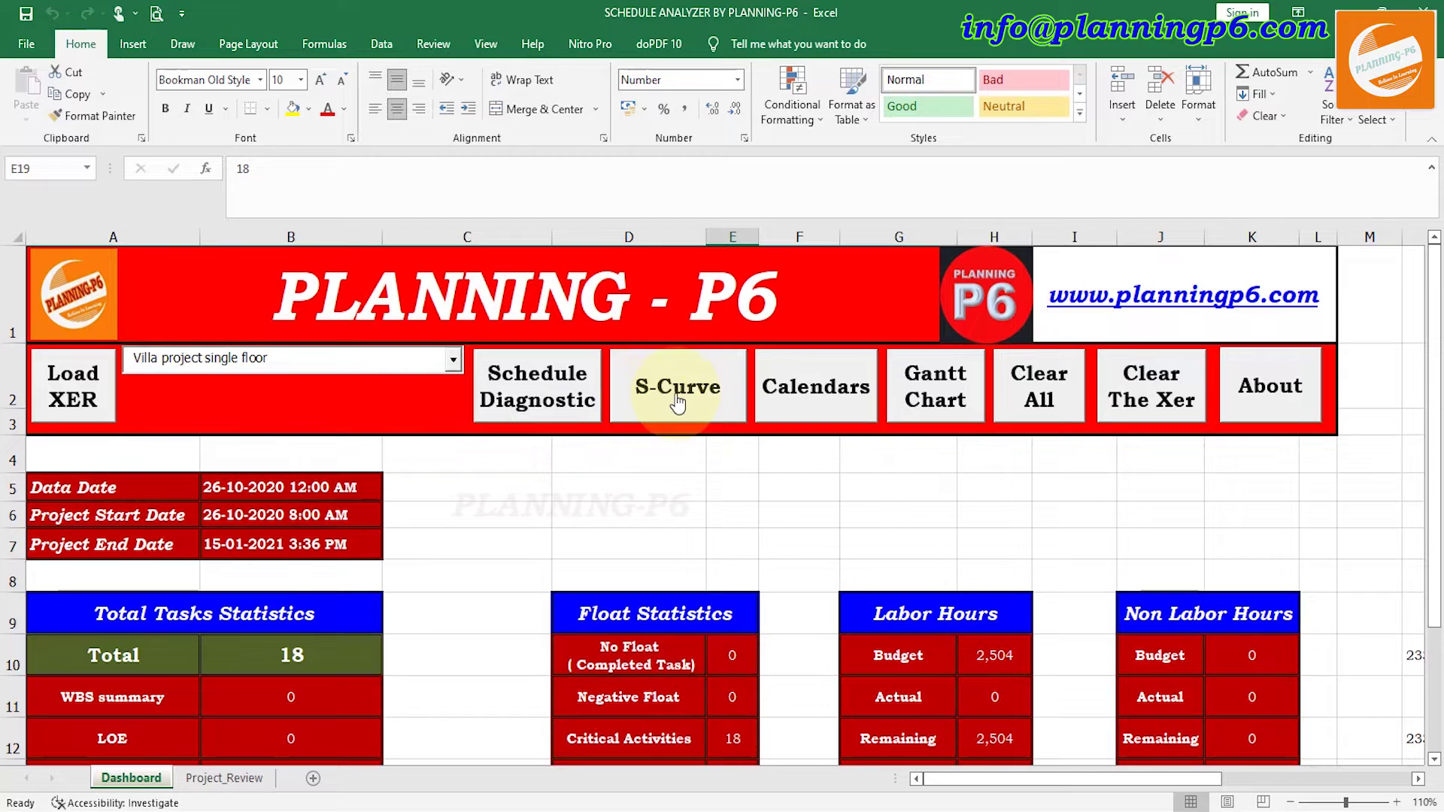
- Generate the Duration-based S-curve and widen the Cal_day column on the Data_Spread sheet to fit its full dates
{"action": "left_click", "coordinate": [679, 401]}
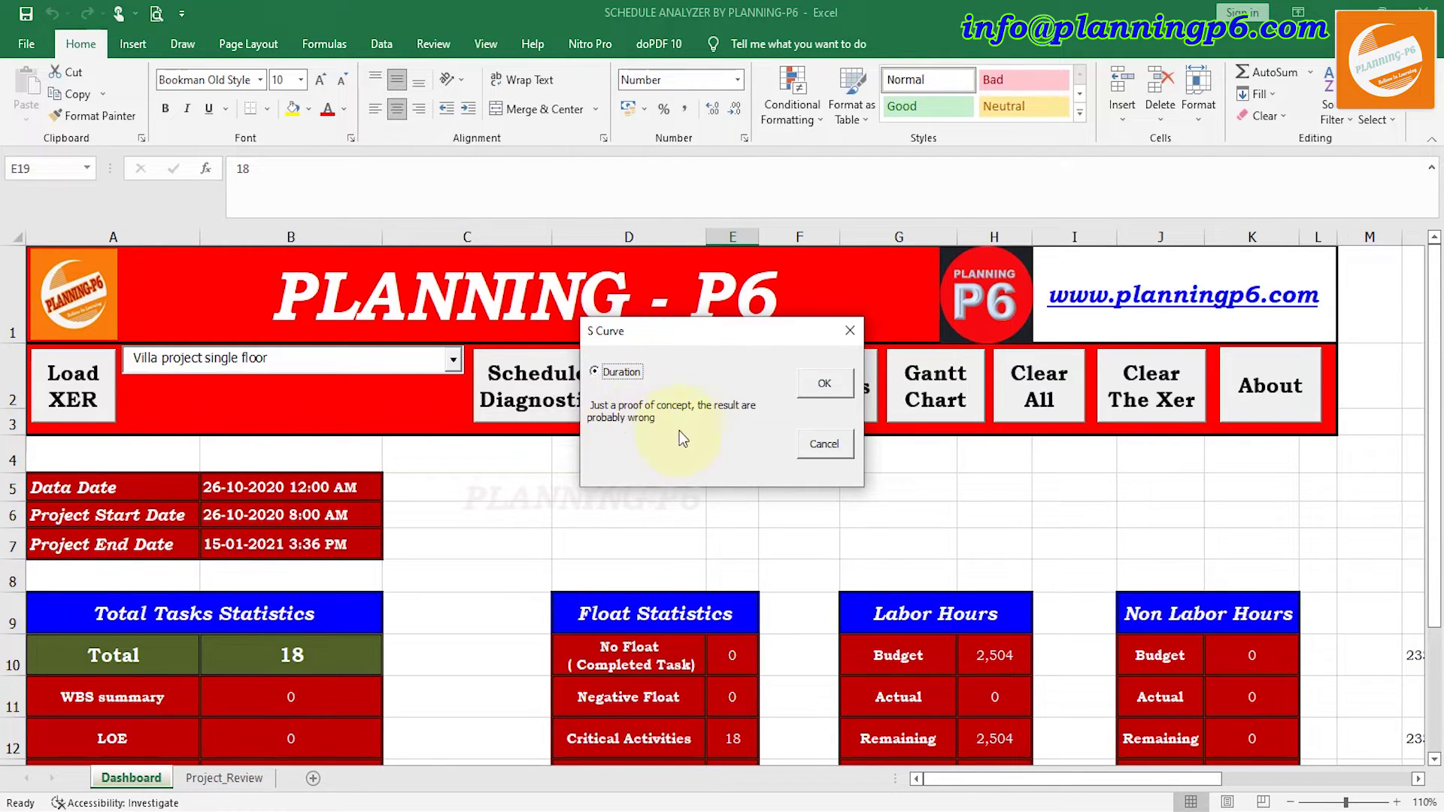
{"action": "left_click", "coordinate": [824, 385]}
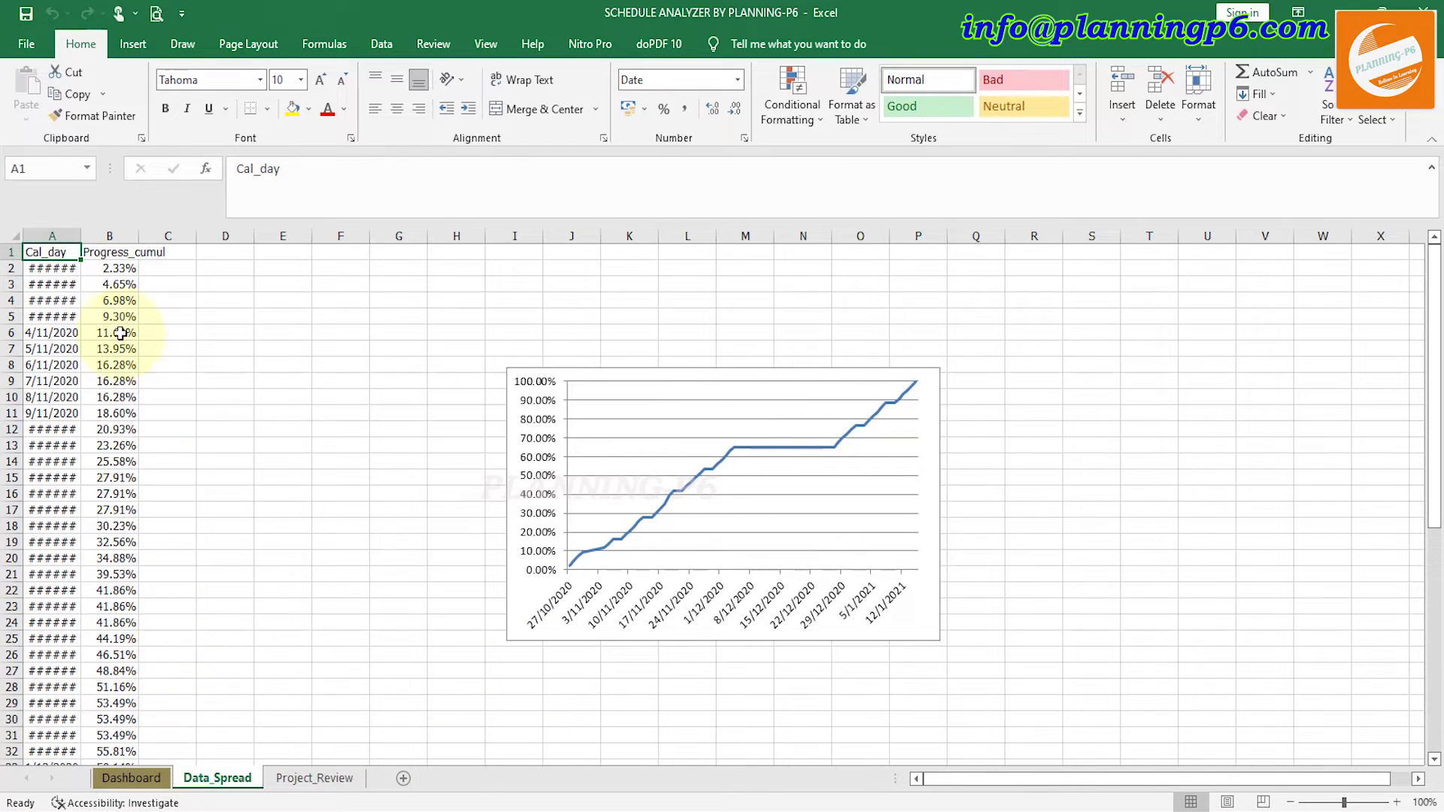
{"action": "left_click_drag", "start_coordinate": [81, 235], "coordinate": [121, 235]}
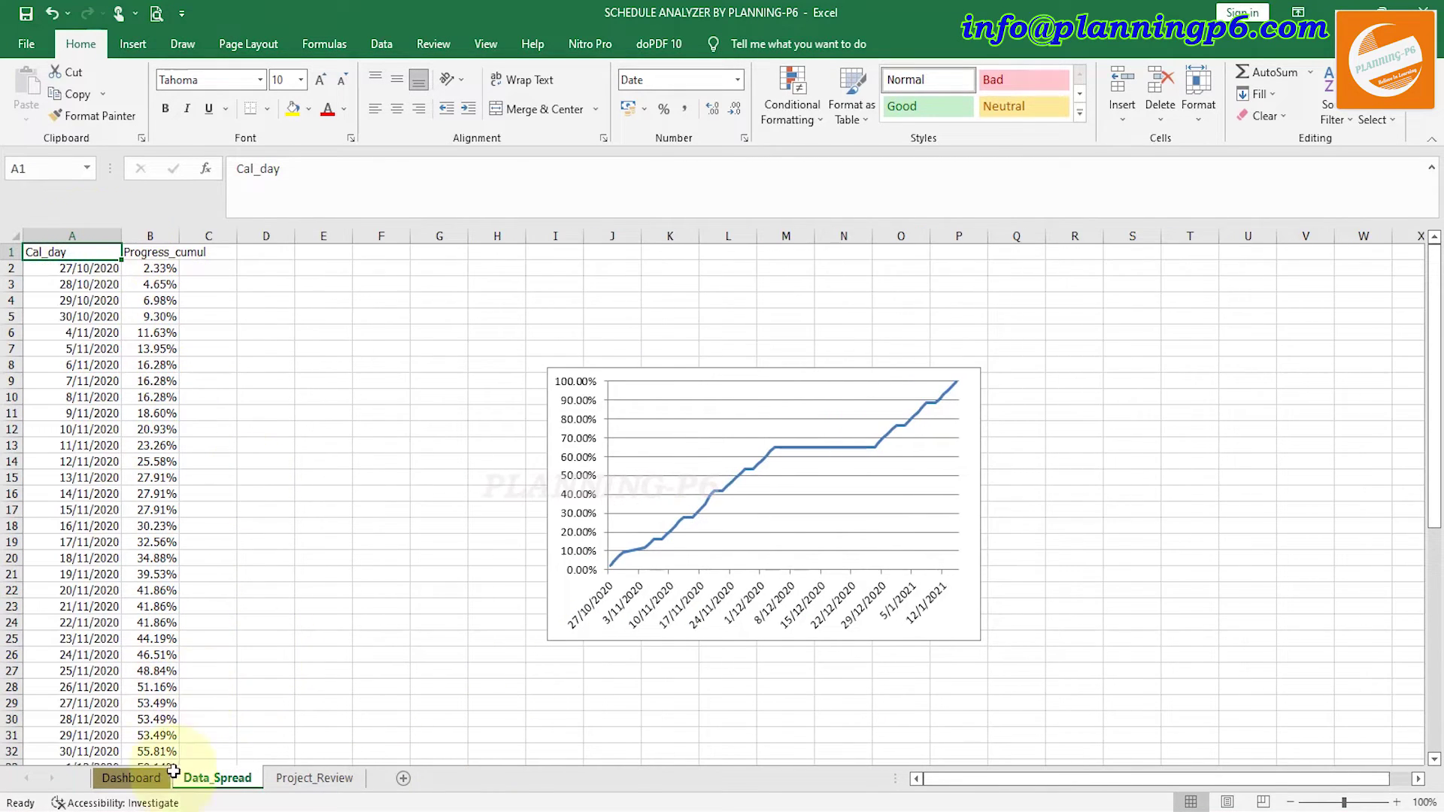
- Look through the Dashboard and Project_Review sheets, and examine the dated cumulative progress values on the Data_Spread sheet
{"action": "left_click", "coordinate": [151, 777]}
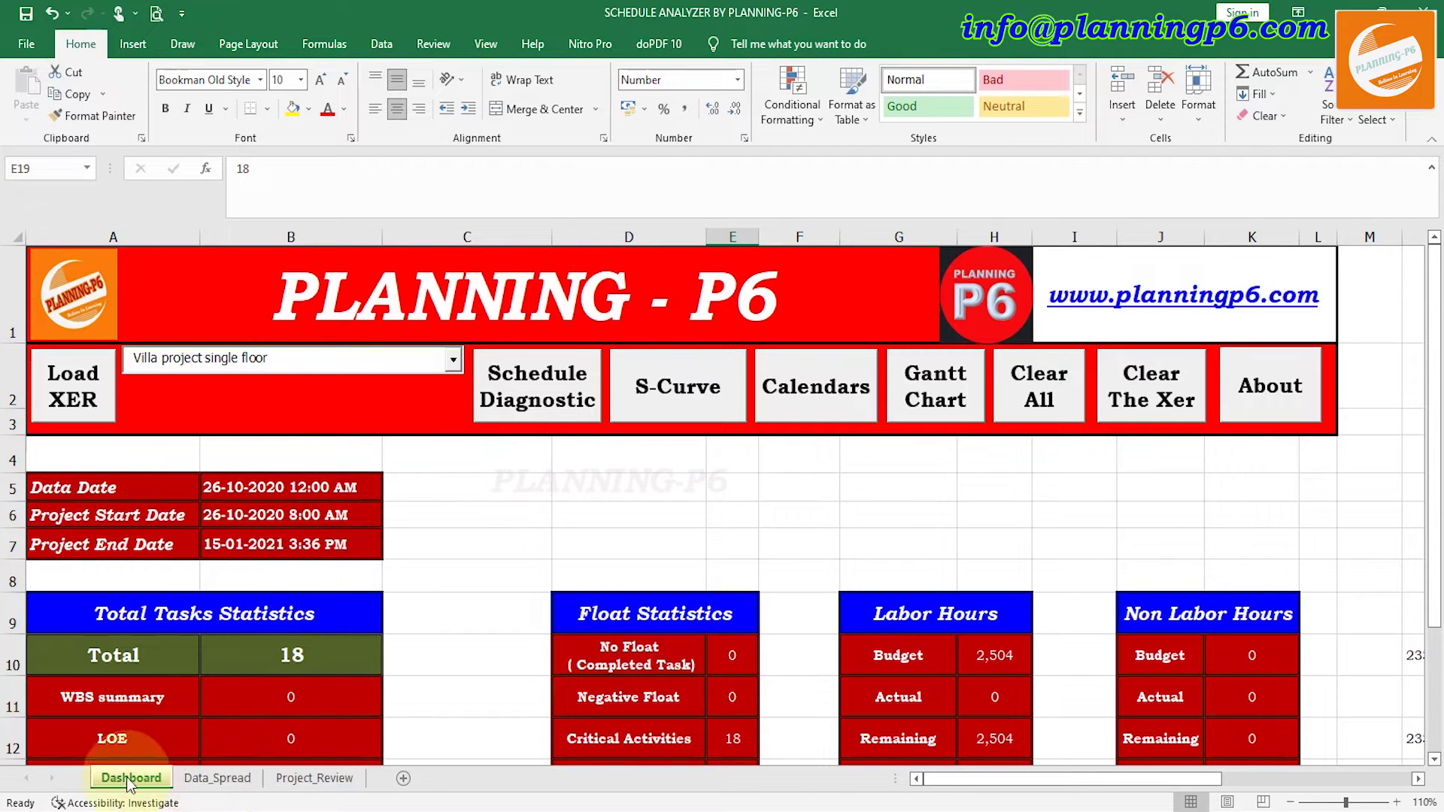
{"action": "left_click", "coordinate": [310, 778]}
{"action": "scroll", "coordinate": [226, 622], "scroll_direction": "up", "scroll_amount": 1}
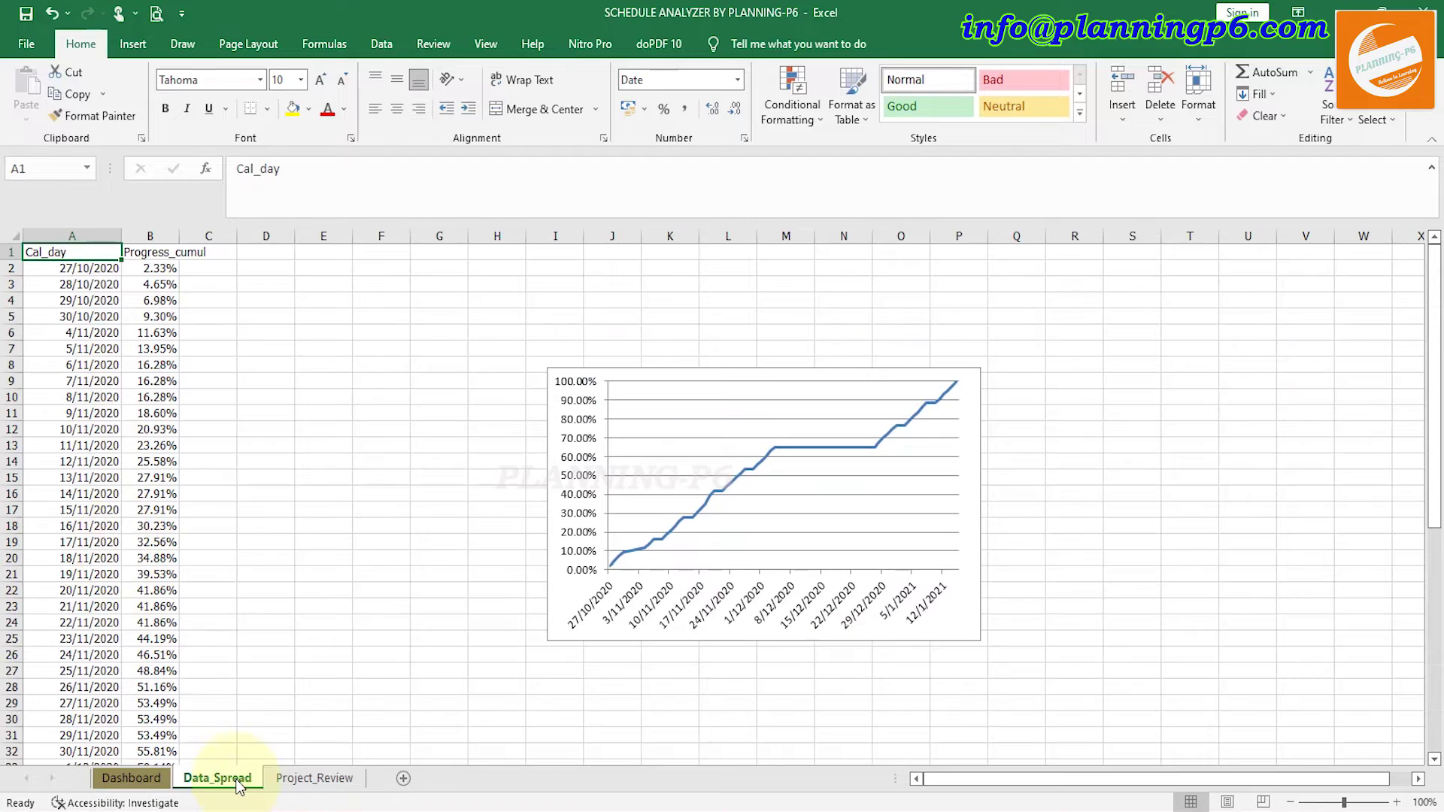
{"action": "left_click", "coordinate": [237, 781]}
{"action": "scroll", "coordinate": [137, 451], "scroll_direction": "down", "scroll_amount": 8}
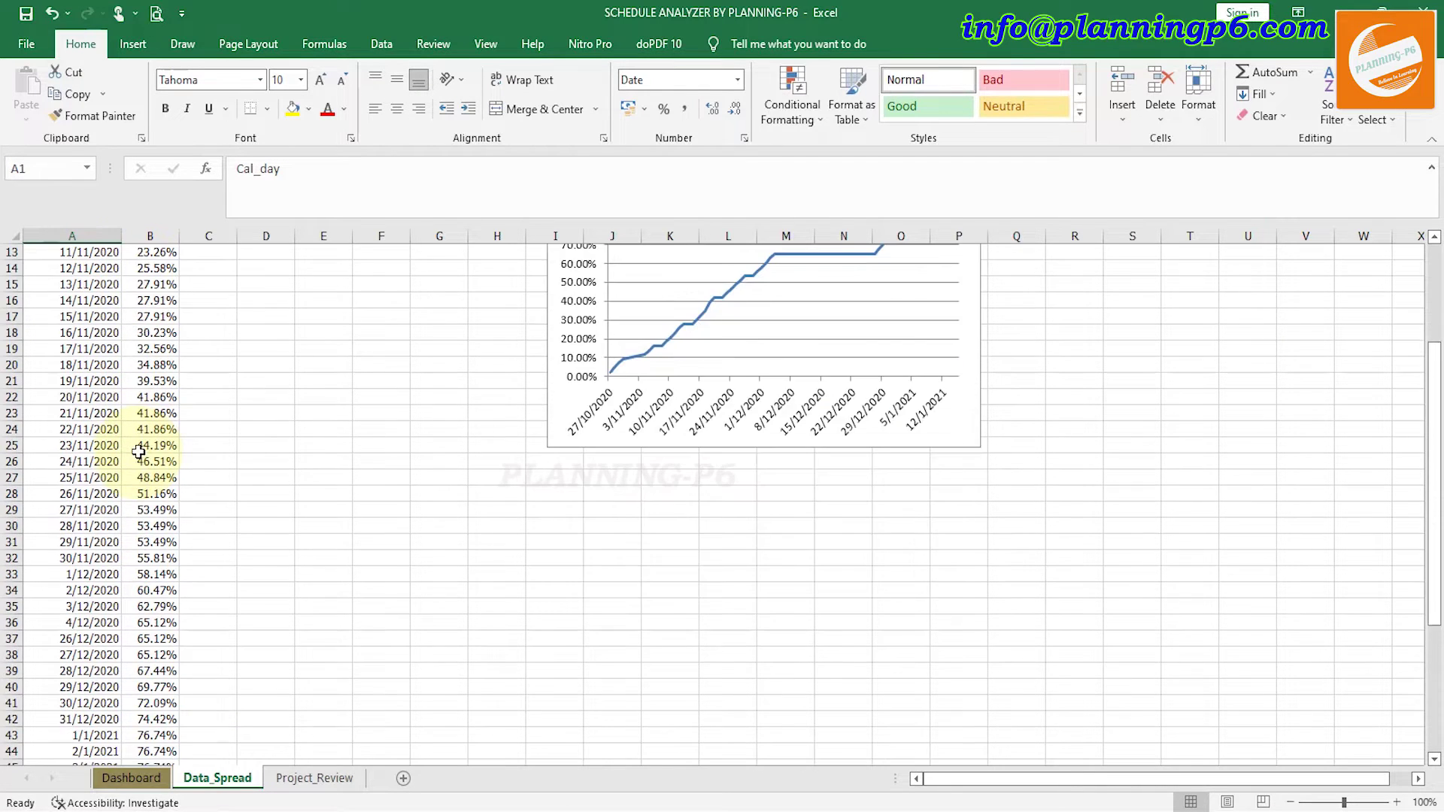
{"action": "scroll", "coordinate": [137, 453], "scroll_direction": "down", "scroll_amount": 7}
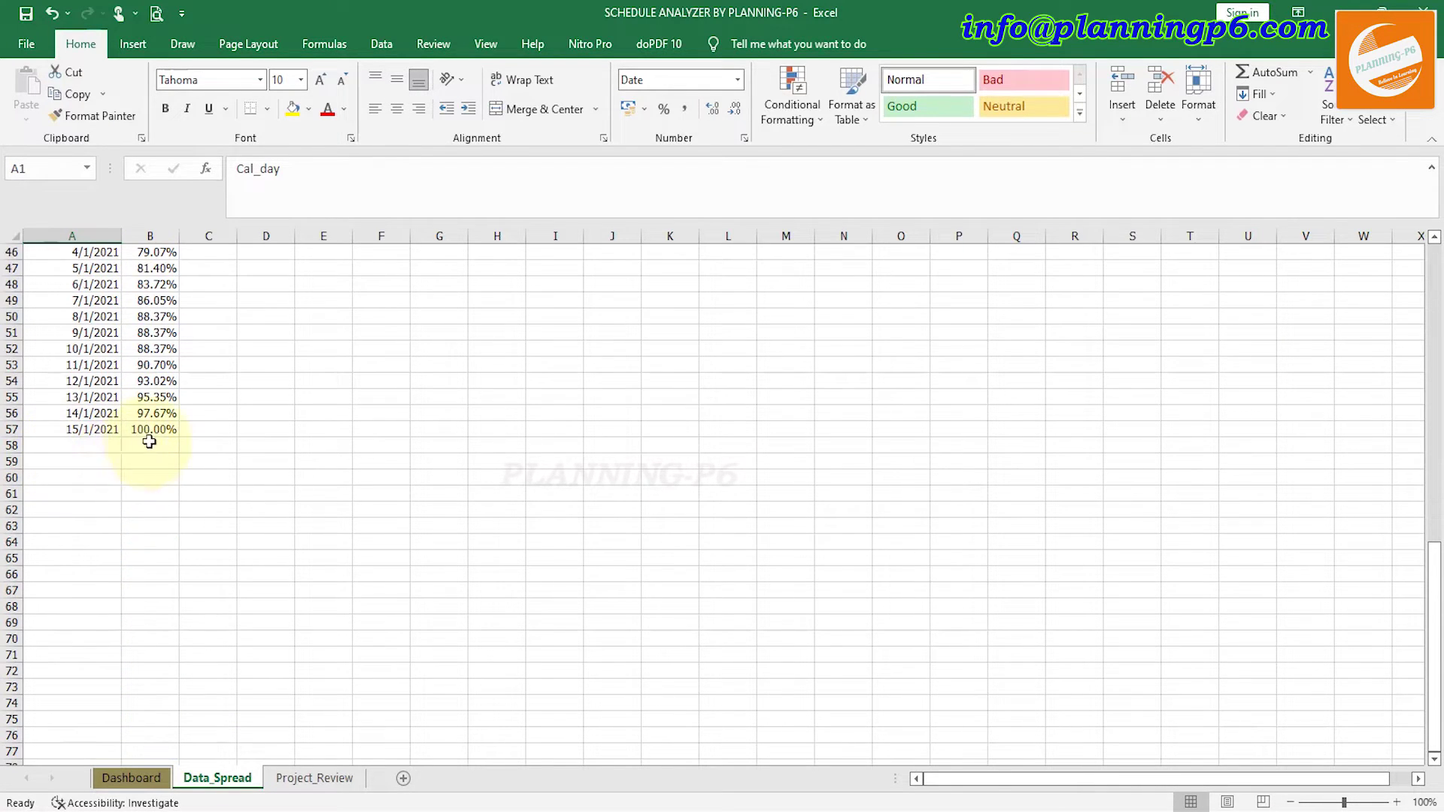
{"action": "scroll", "coordinate": [256, 448], "scroll_direction": "up", "scroll_amount": 15}
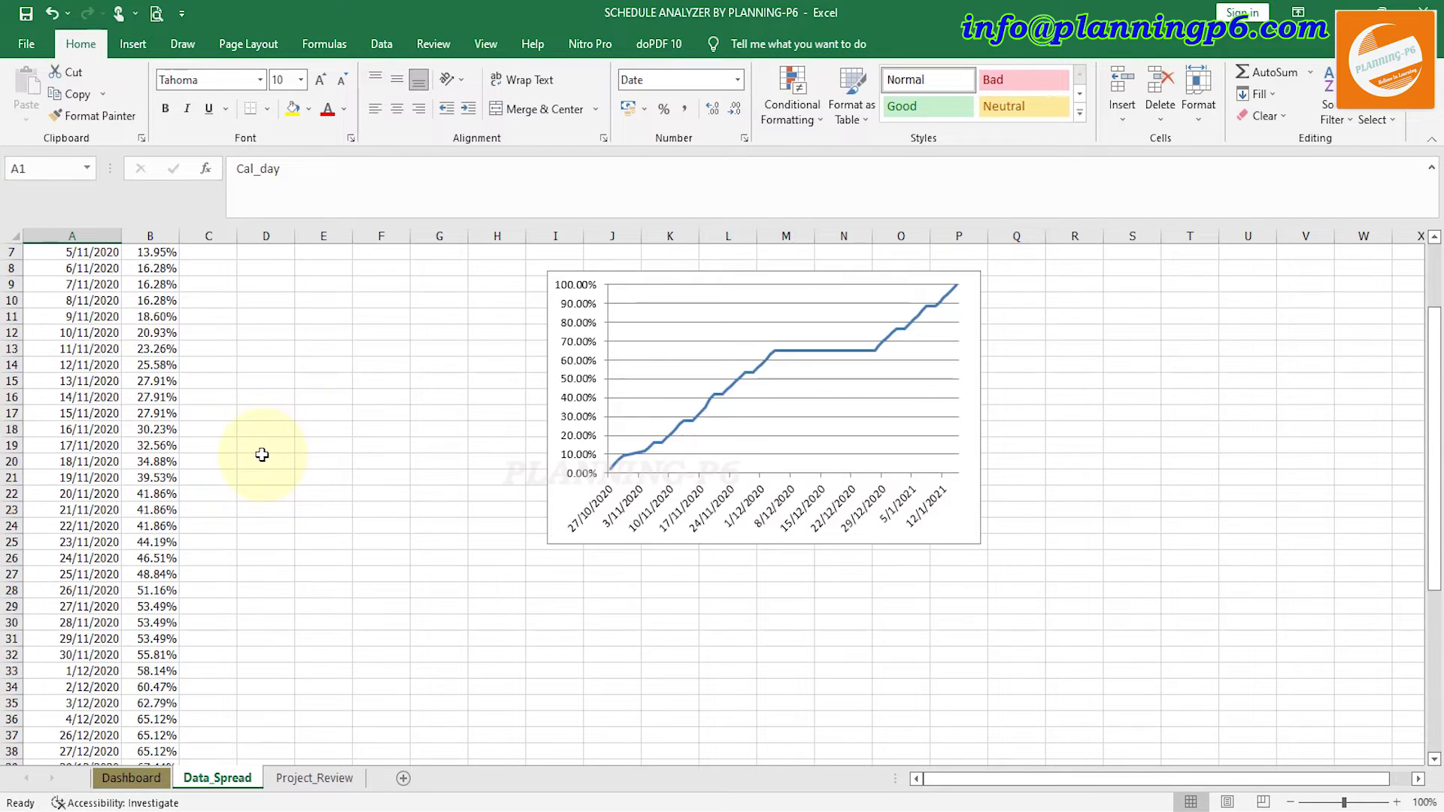
- Widen the Progress_cumul column and enter the formula =B2 in cell C2 of the Data_Spread sheet
{"action": "left_click_drag", "start_coordinate": [183, 235], "coordinate": [258, 236]}
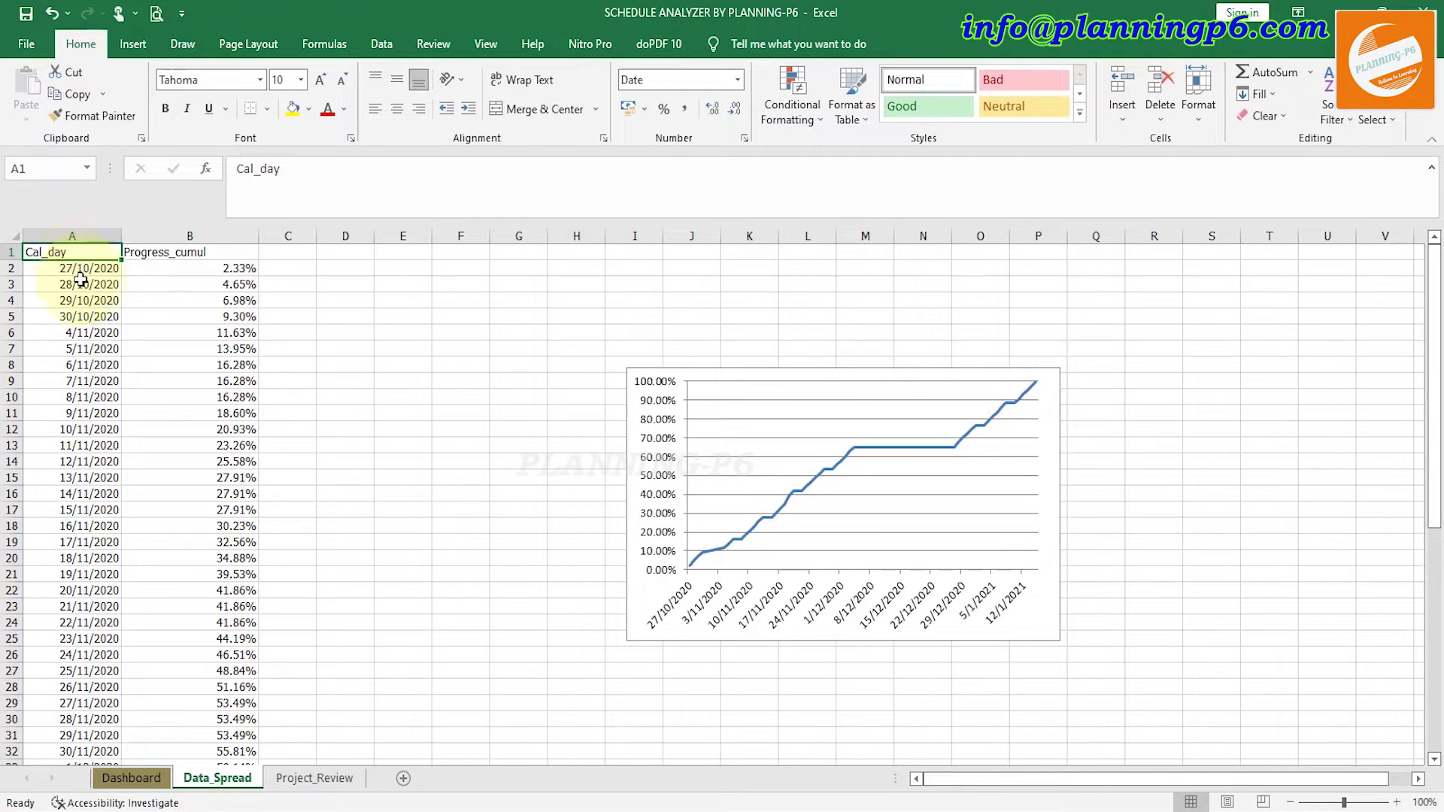
{"action": "left_click_drag", "start_coordinate": [231, 269], "coordinate": [231, 350]}
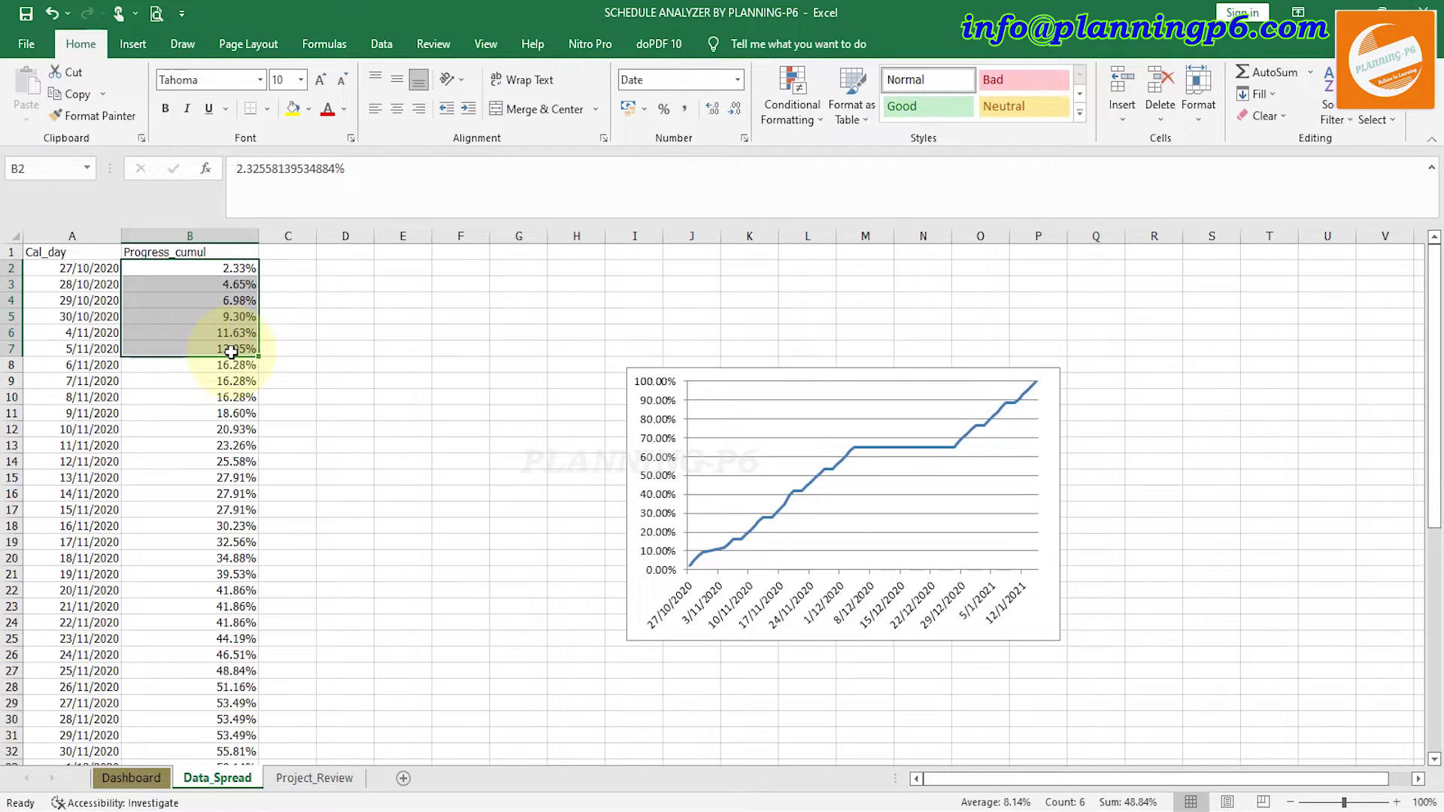
{"action": "left_click", "coordinate": [305, 275]}
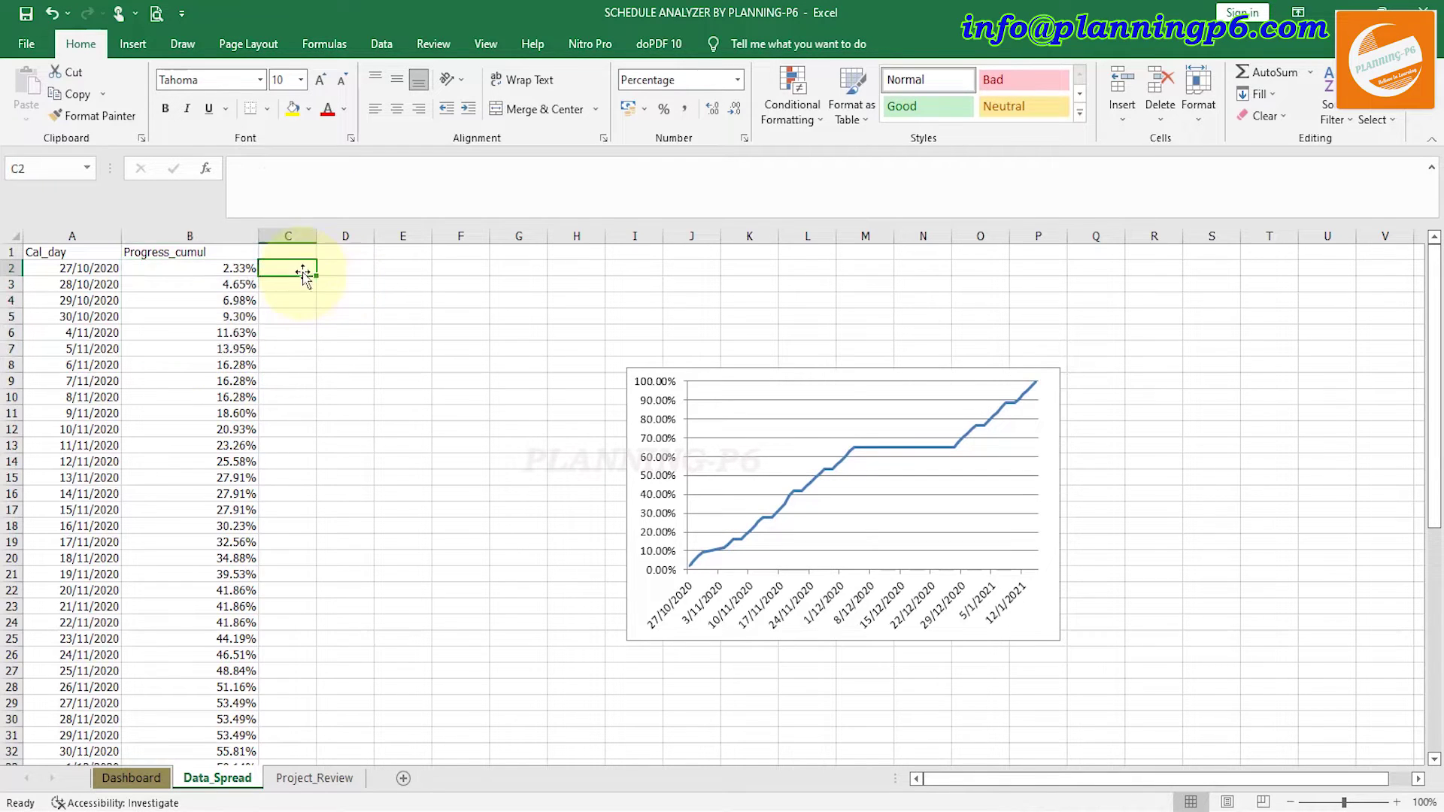
{"action": "type", "text": "="}
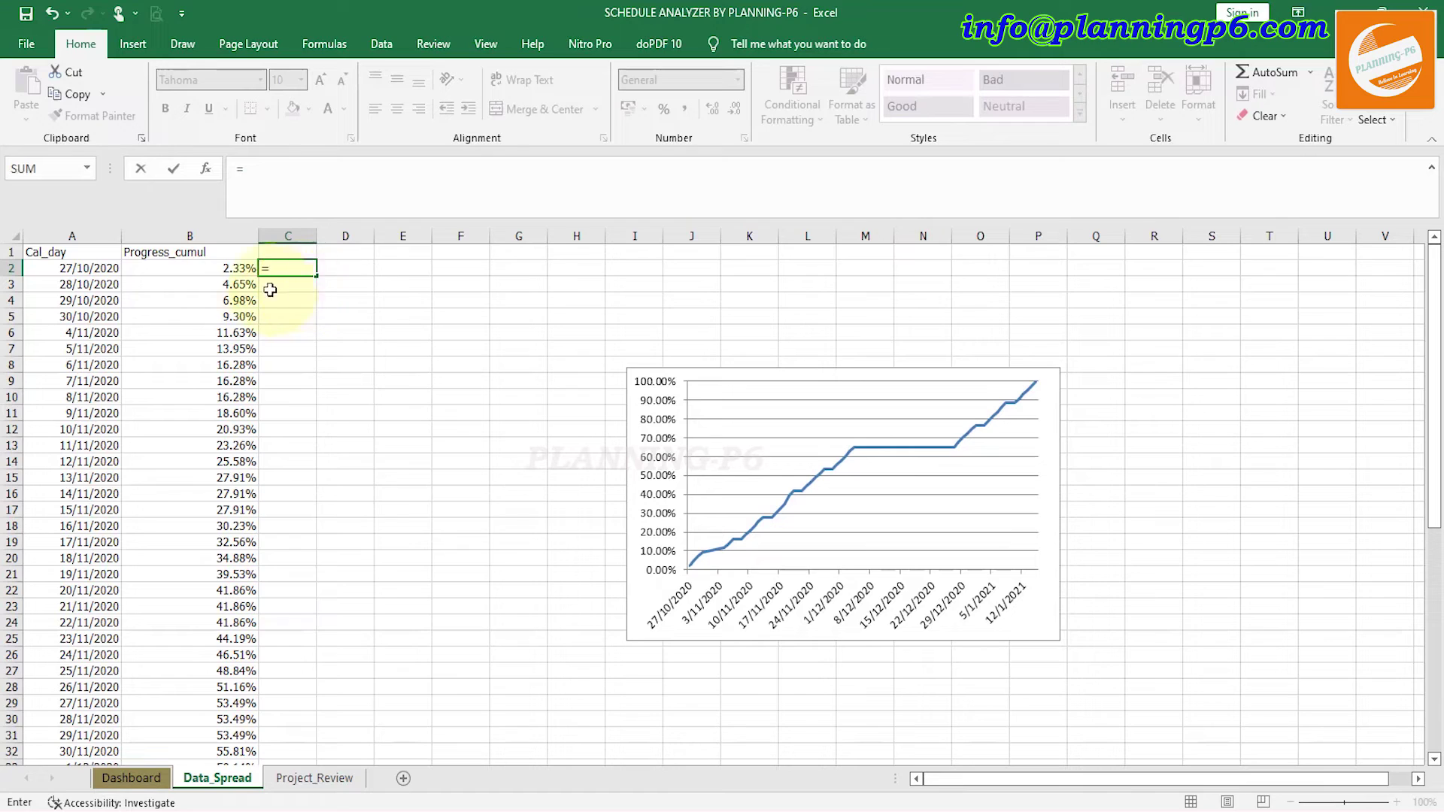
{"action": "mouse_move", "coordinate": [243, 269]}
{"action": "left_mouse_down"}
{"action": "mouse_move", "coordinate": [243, 299]}
{"action": "mouse_move", "coordinate": [241, 269]}
{"action": "left_mouse_up"}
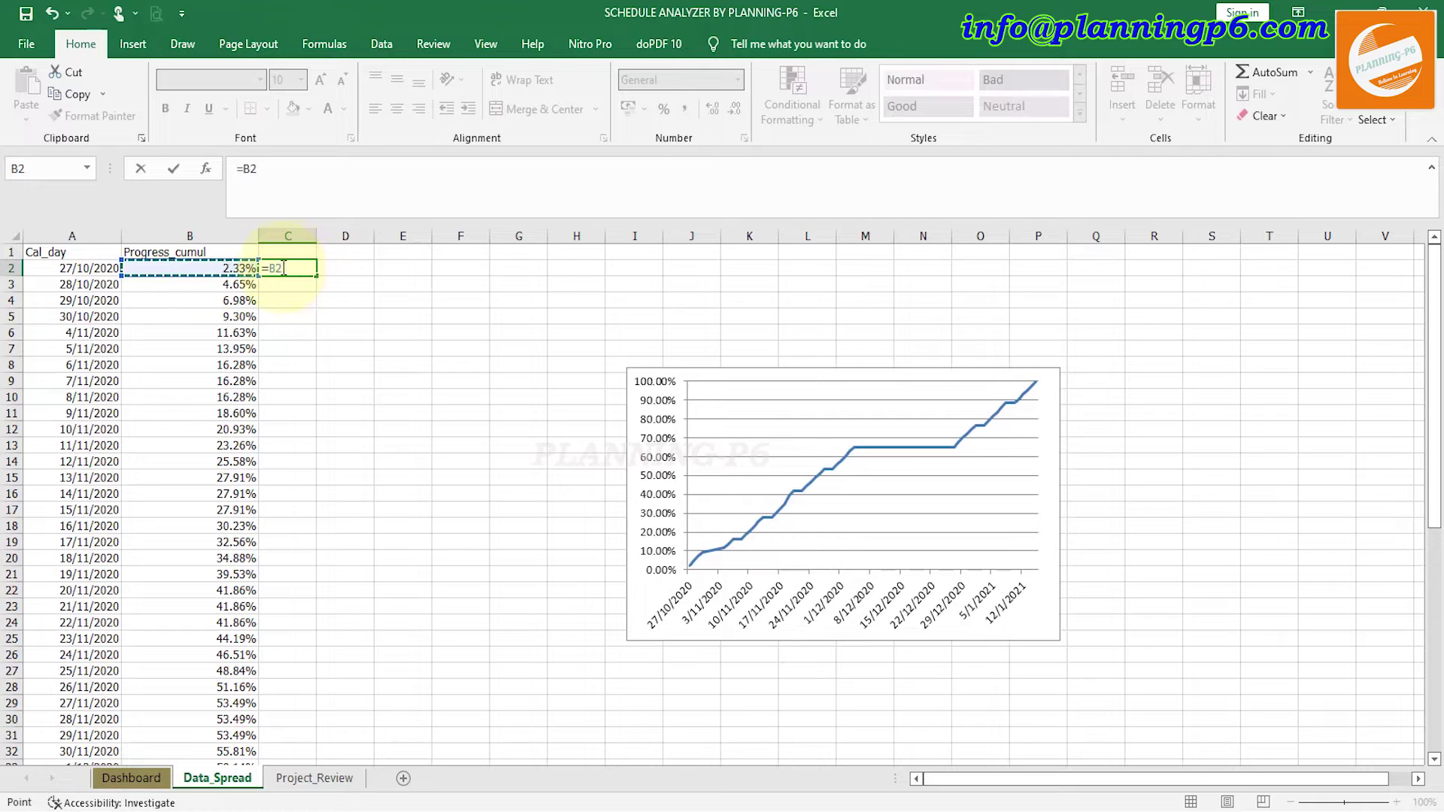
{"action": "double_click", "coordinate": [295, 268]}
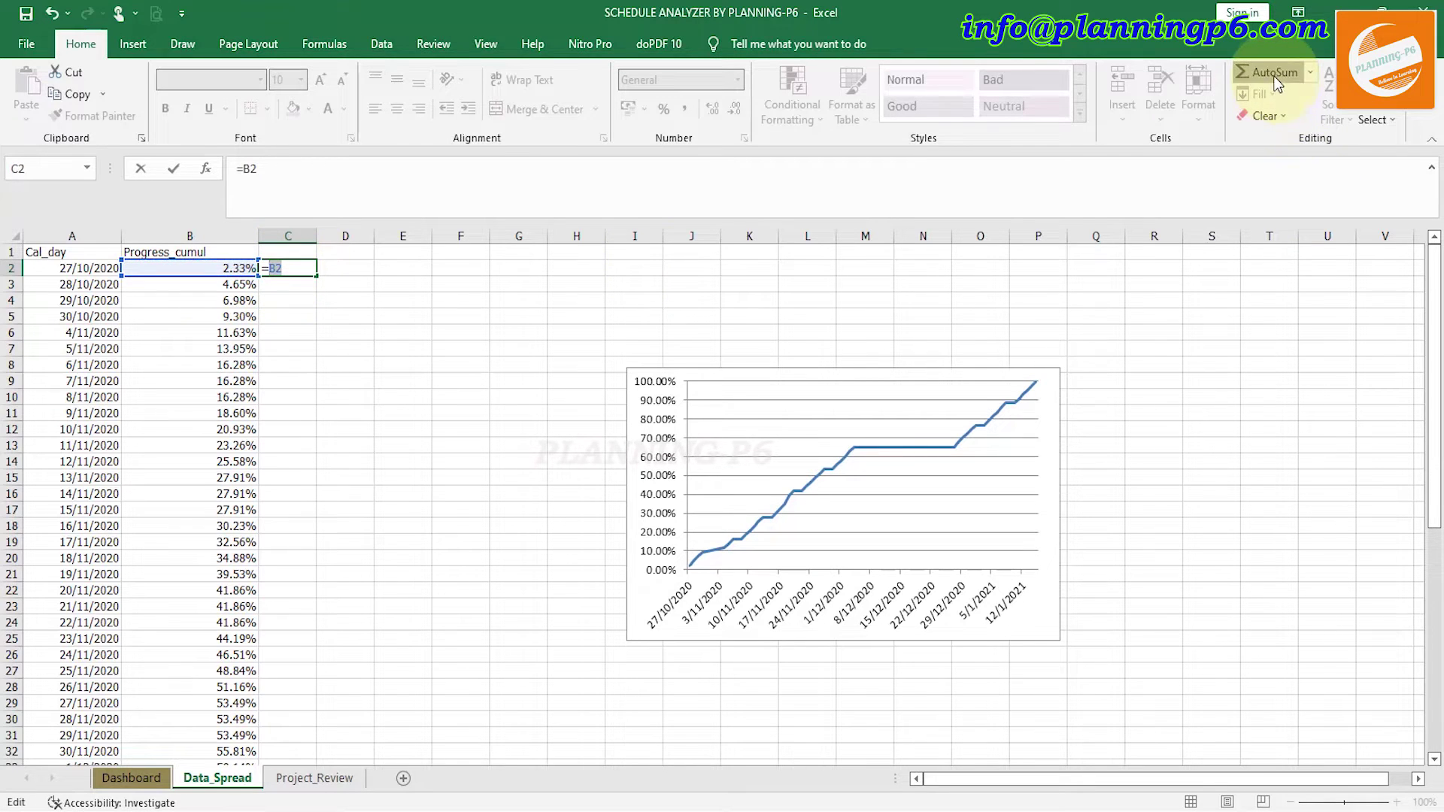
{"action": "key", "text": "ctrl+Return"}
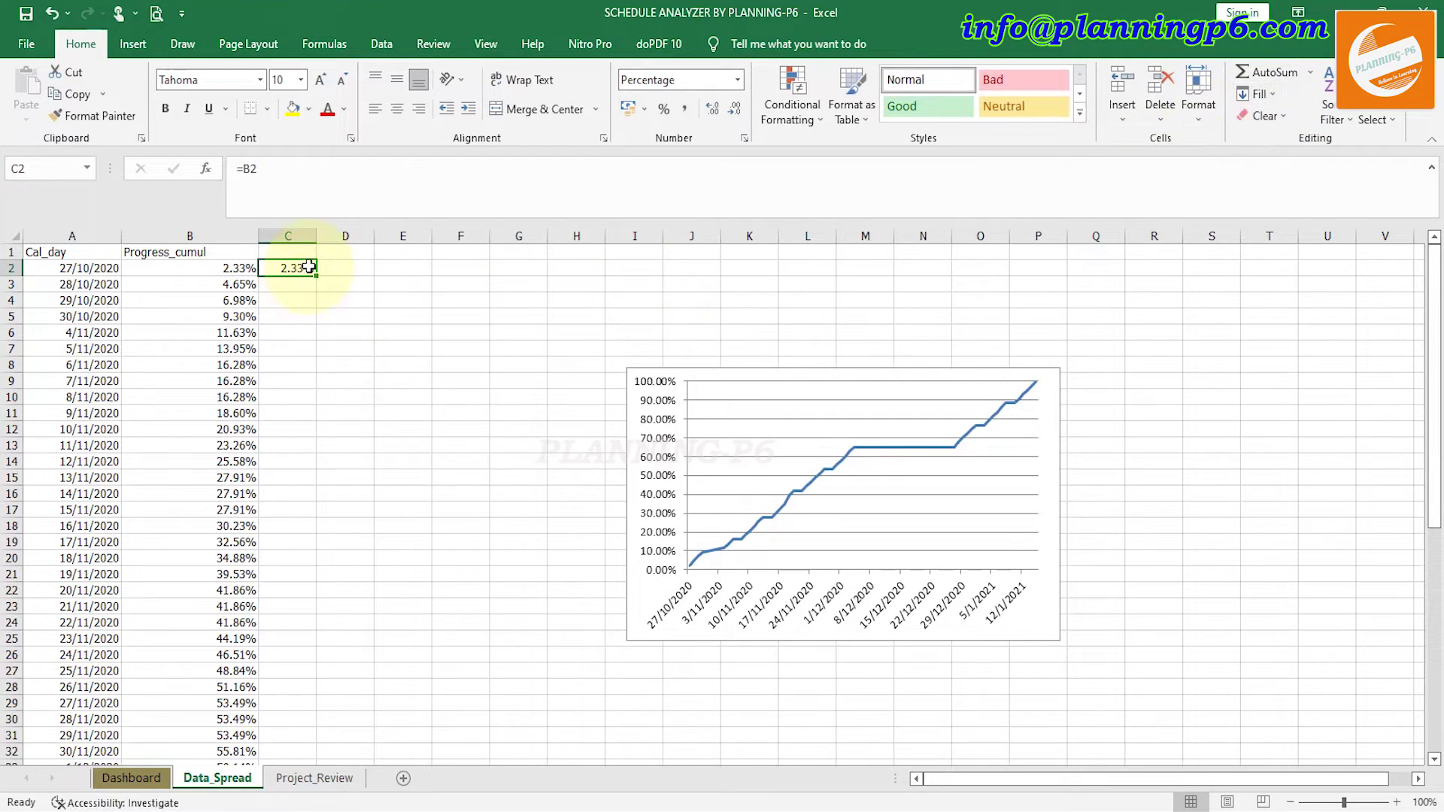
- Extend the formula in cell C2 to =B2+B3+B4 to add the first three cumulative progress values
{"action": "double_click", "coordinate": [308, 269]}
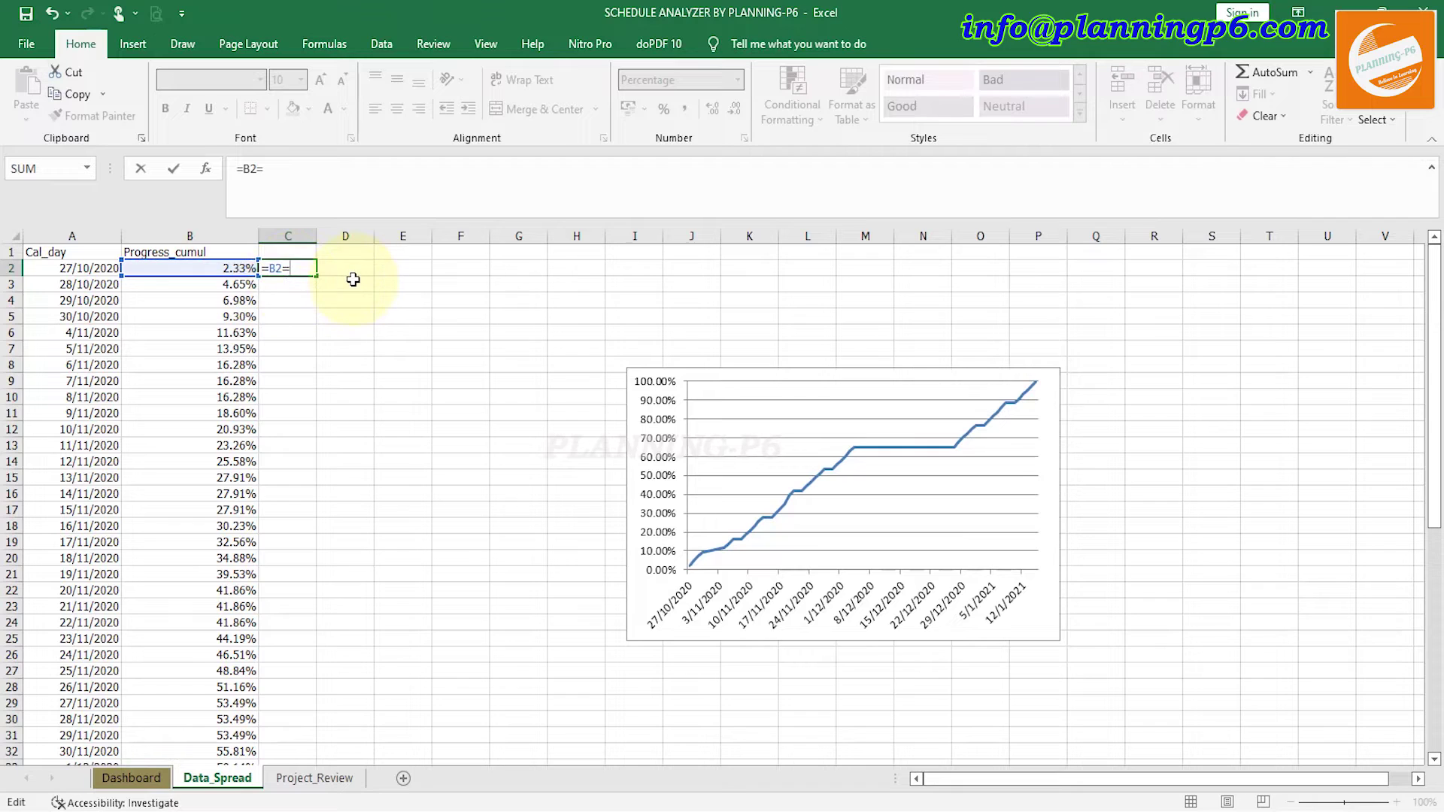
{"action": "left_click", "coordinate": [239, 287]}
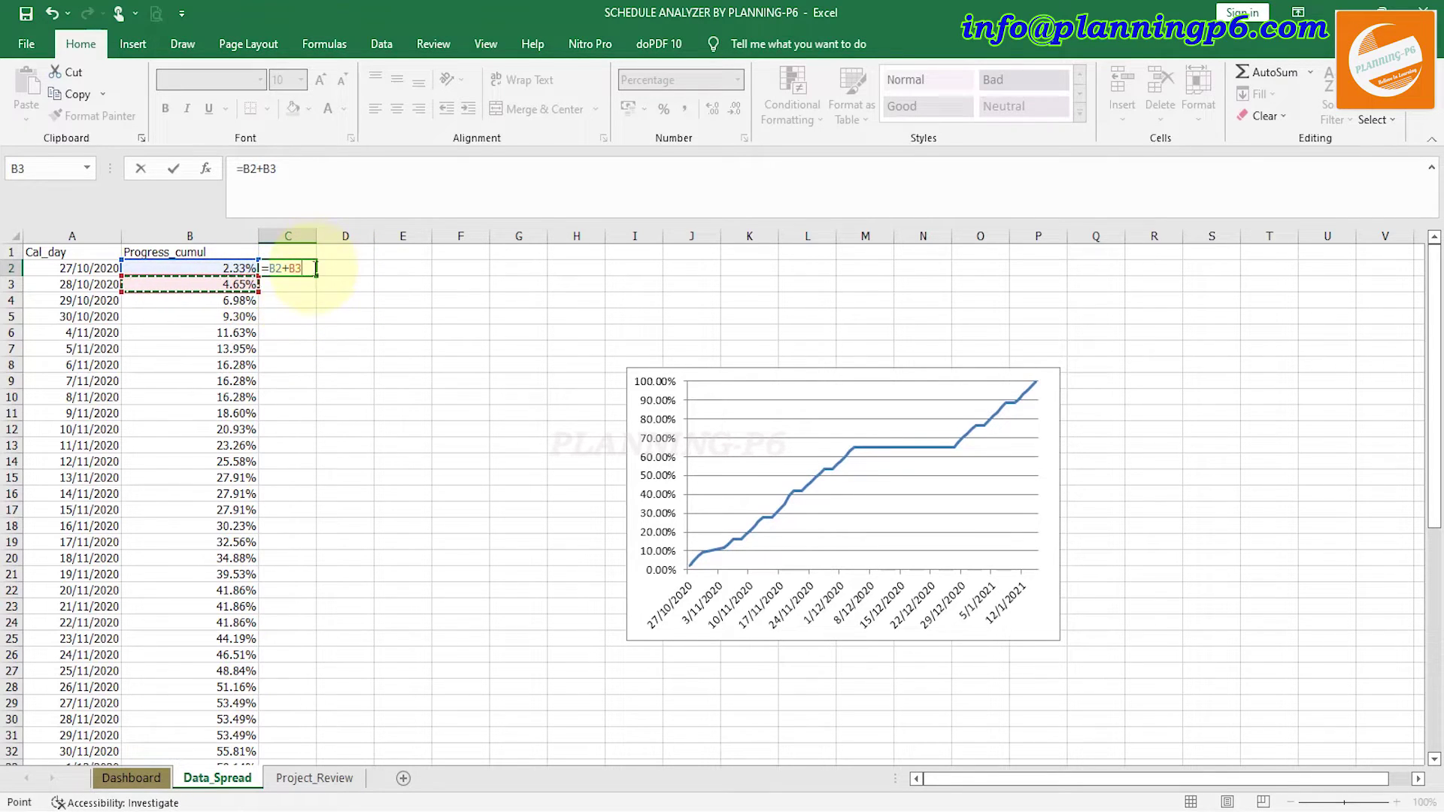
{"action": "type", "text": "+"}
{"action": "left_click", "coordinate": [239, 300]}
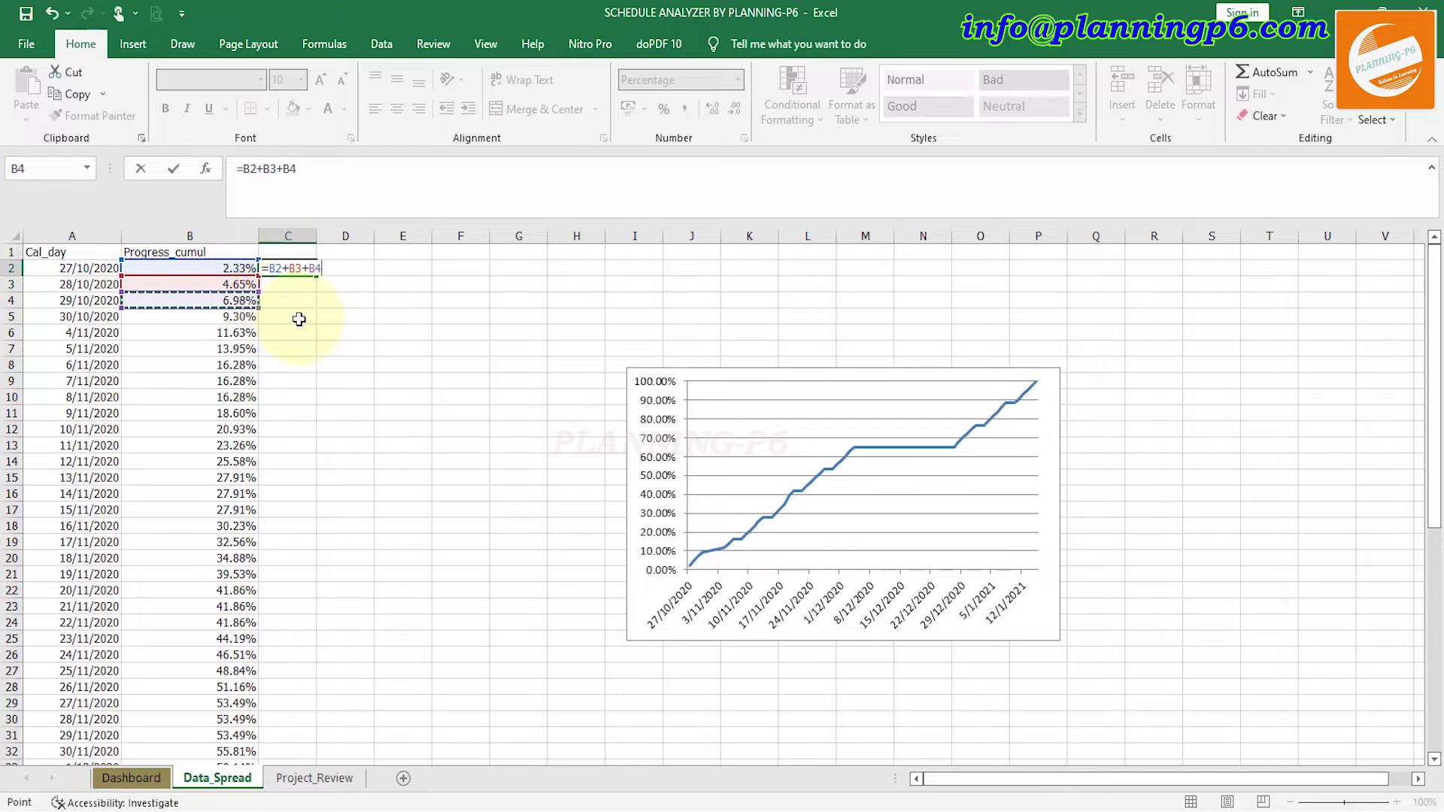
{"action": "key", "text": "Return"}
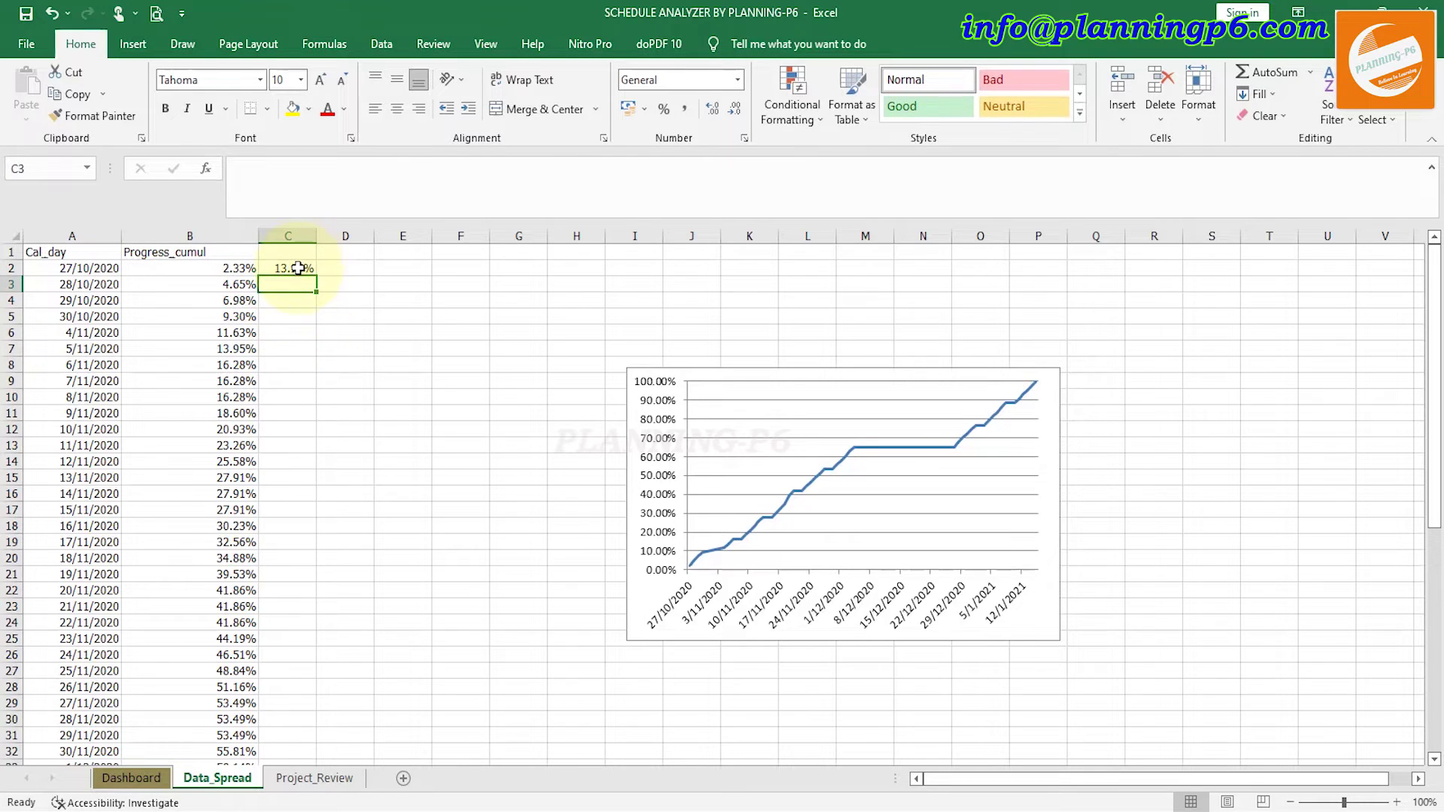
- Review the cumulative progress values by date on the Data_Spread sheet and enlarge the S-curve chart to span about columns I to S
{"action": "left_click", "coordinate": [284, 384]}
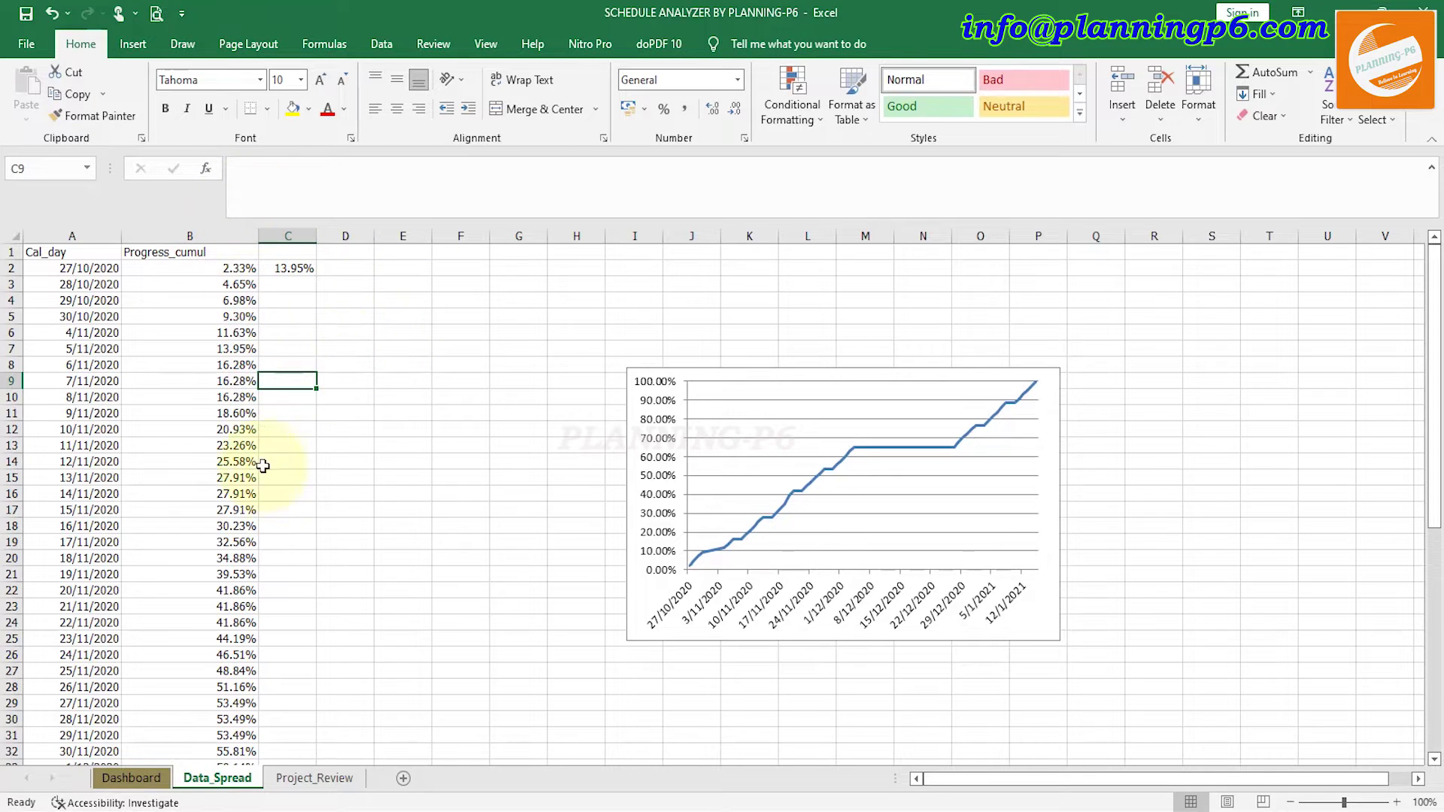
{"action": "scroll", "coordinate": [110, 395], "scroll_direction": "down", "scroll_amount": 4}
{"action": "scroll", "coordinate": [201, 384], "scroll_direction": "up", "scroll_amount": 4}
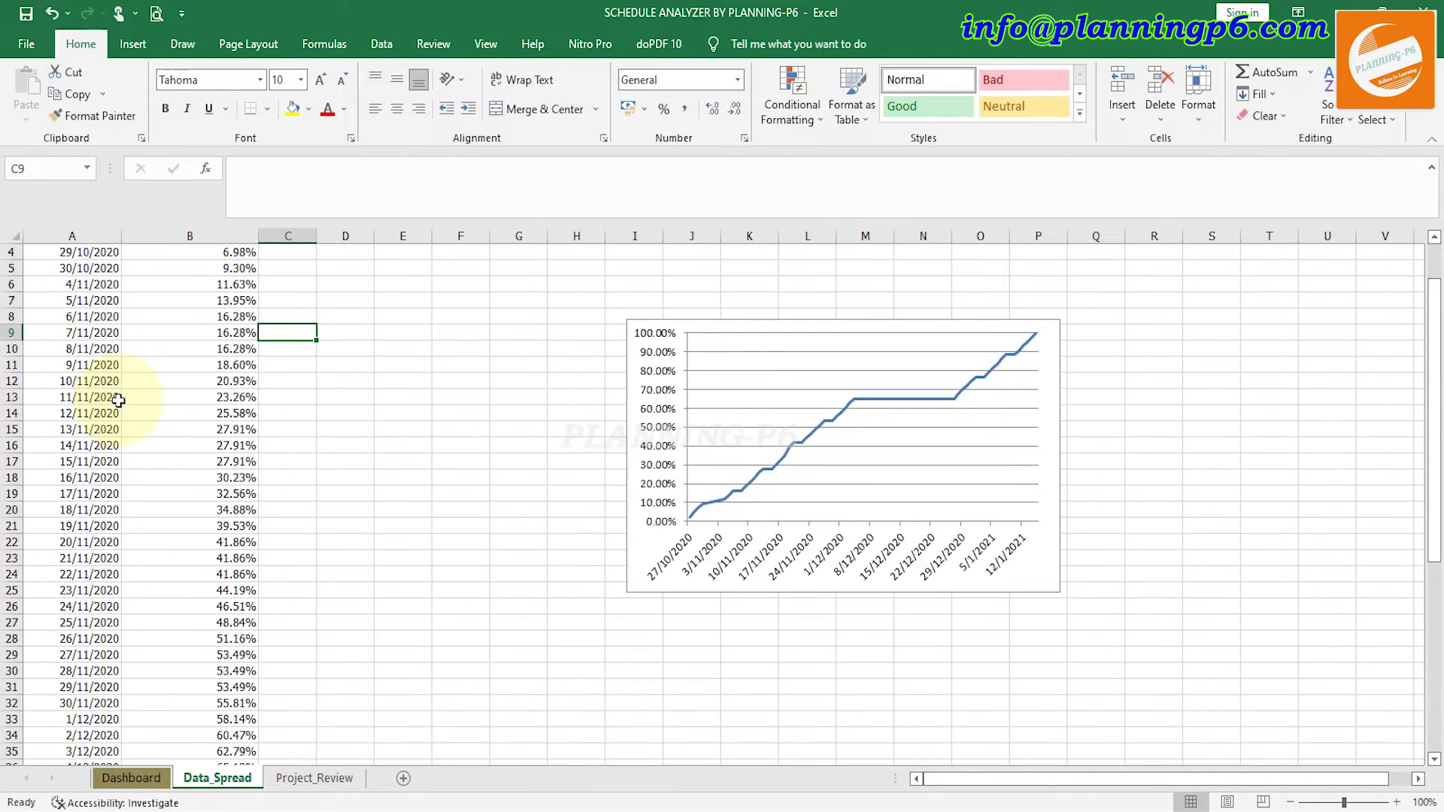
{"action": "scroll", "coordinate": [123, 391], "scroll_direction": "down", "scroll_amount": 10}
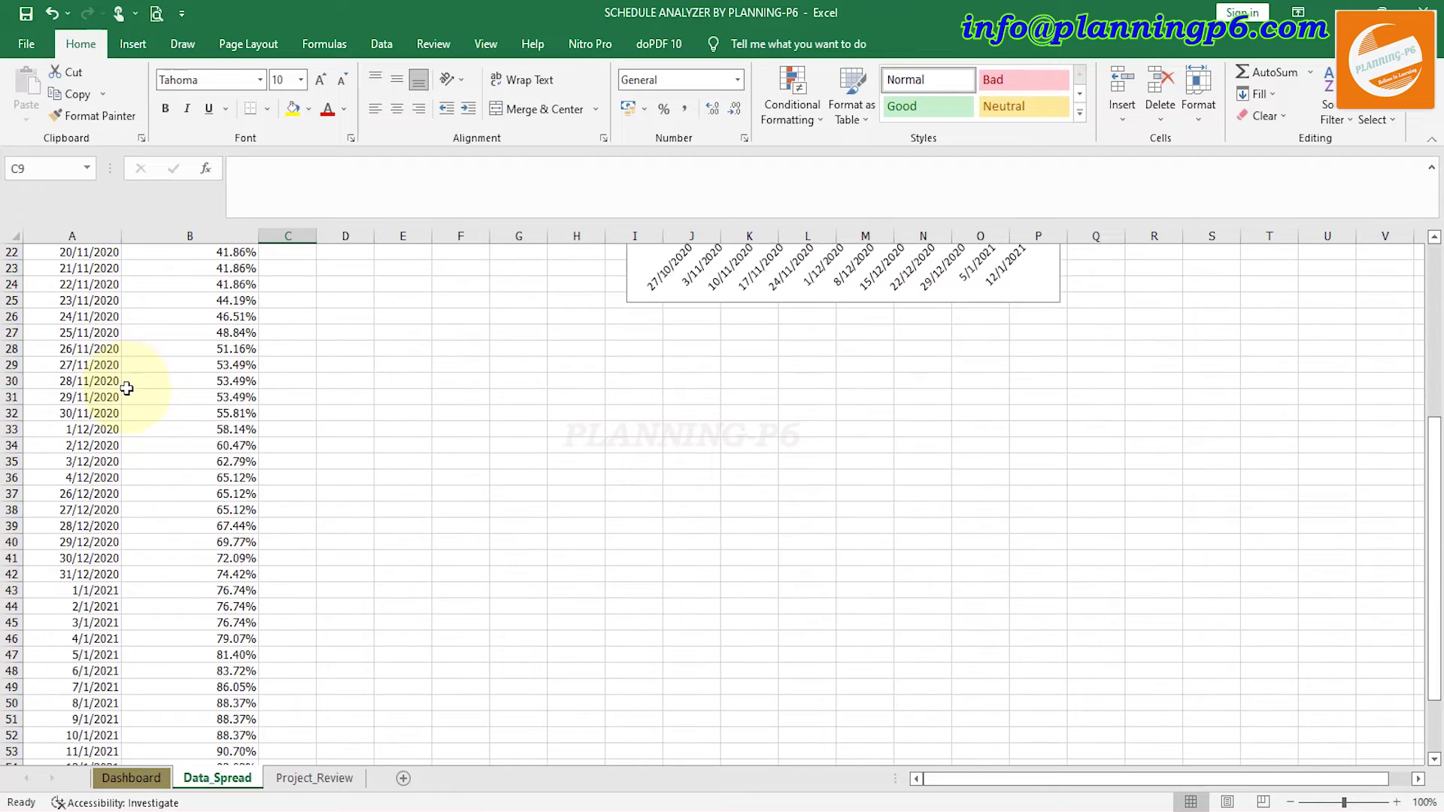
{"action": "scroll", "coordinate": [123, 401], "scroll_direction": "down", "scroll_amount": 2}
{"action": "scroll", "coordinate": [185, 543], "scroll_direction": "up", "scroll_amount": 12}
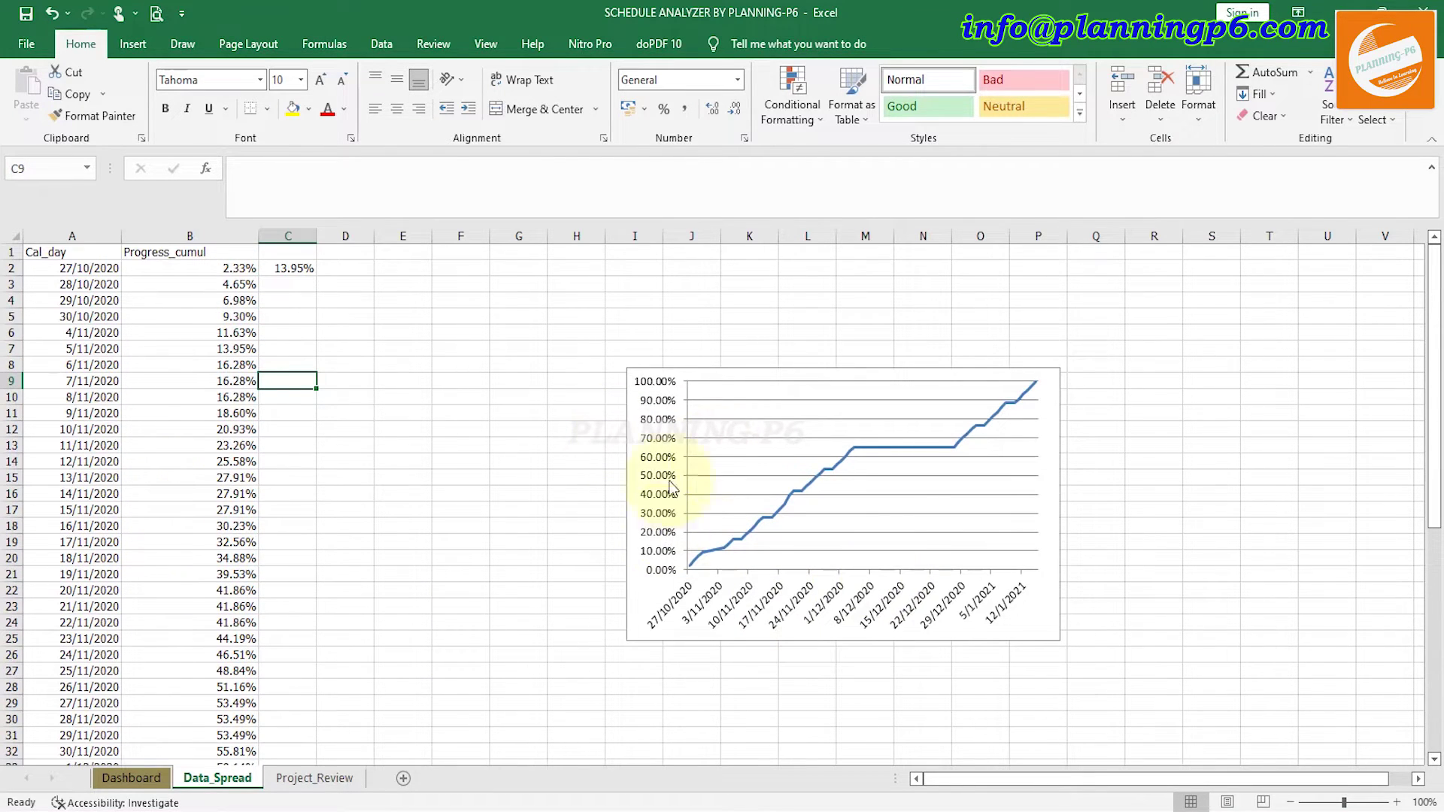
{"action": "left_click", "coordinate": [746, 474]}
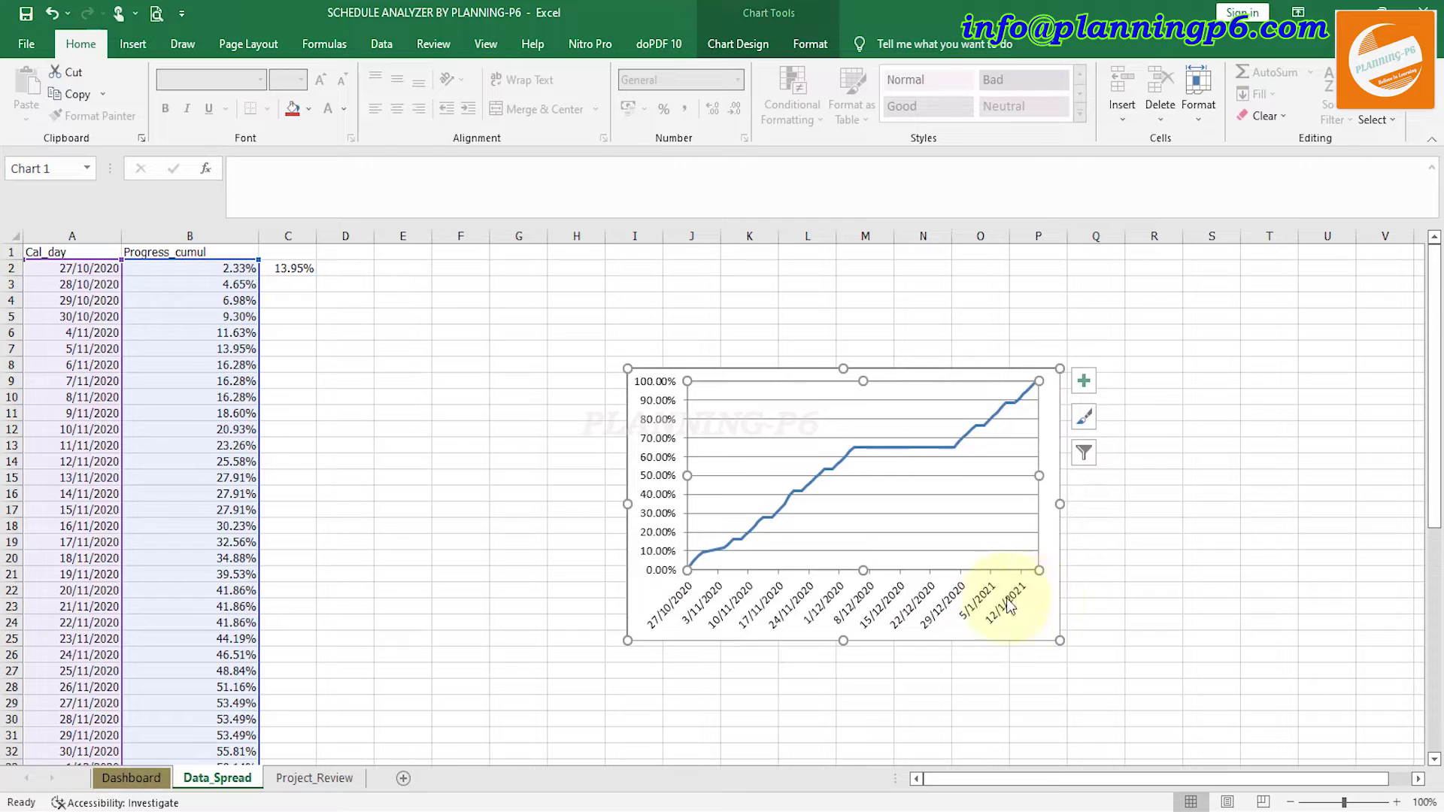
{"action": "left_click_drag", "start_coordinate": [1077, 644], "coordinate": [1249, 695]}
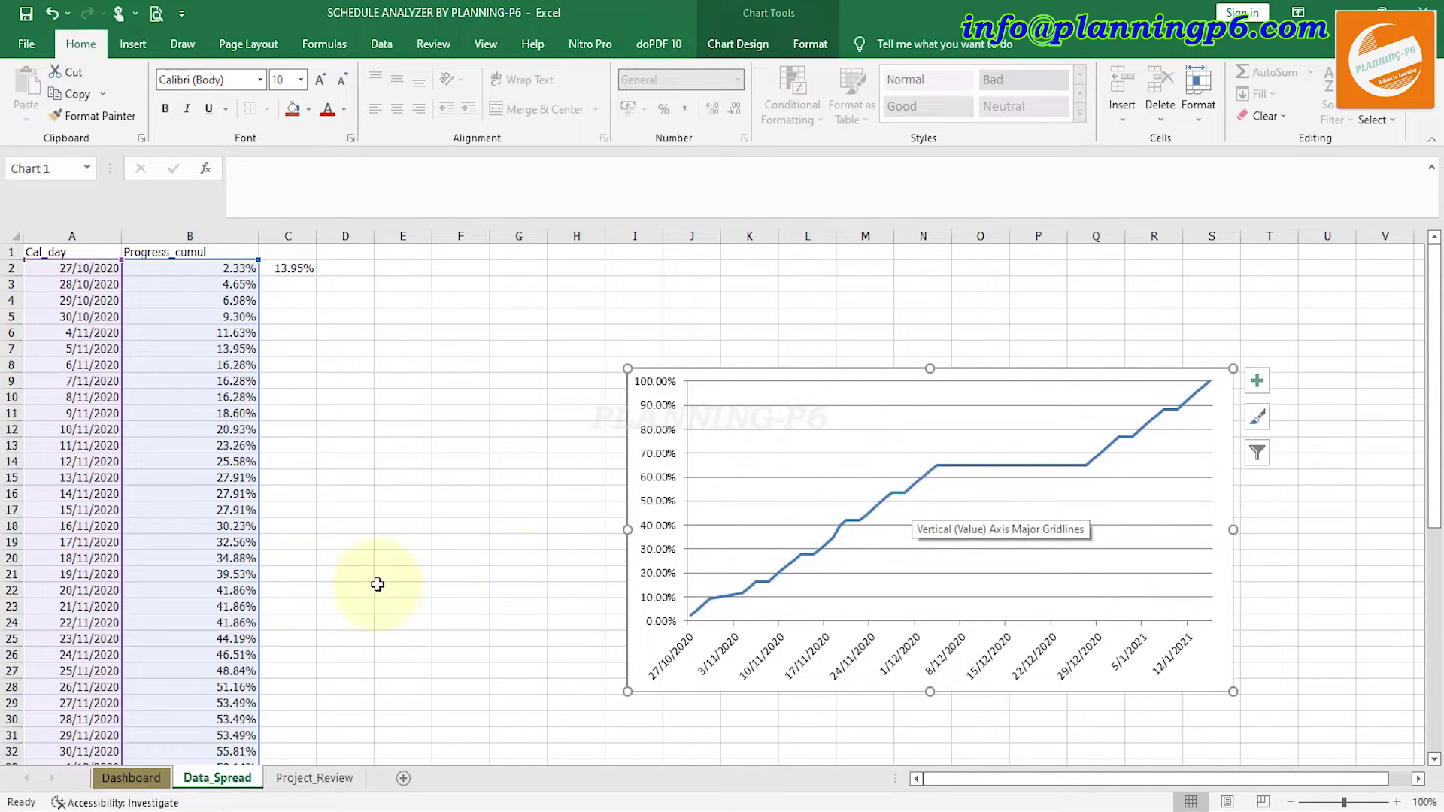
- From the Dashboard sheet, show the Corporate - Standard Full Time calendar for the year 2021
{"action": "left_click", "coordinate": [131, 778]}
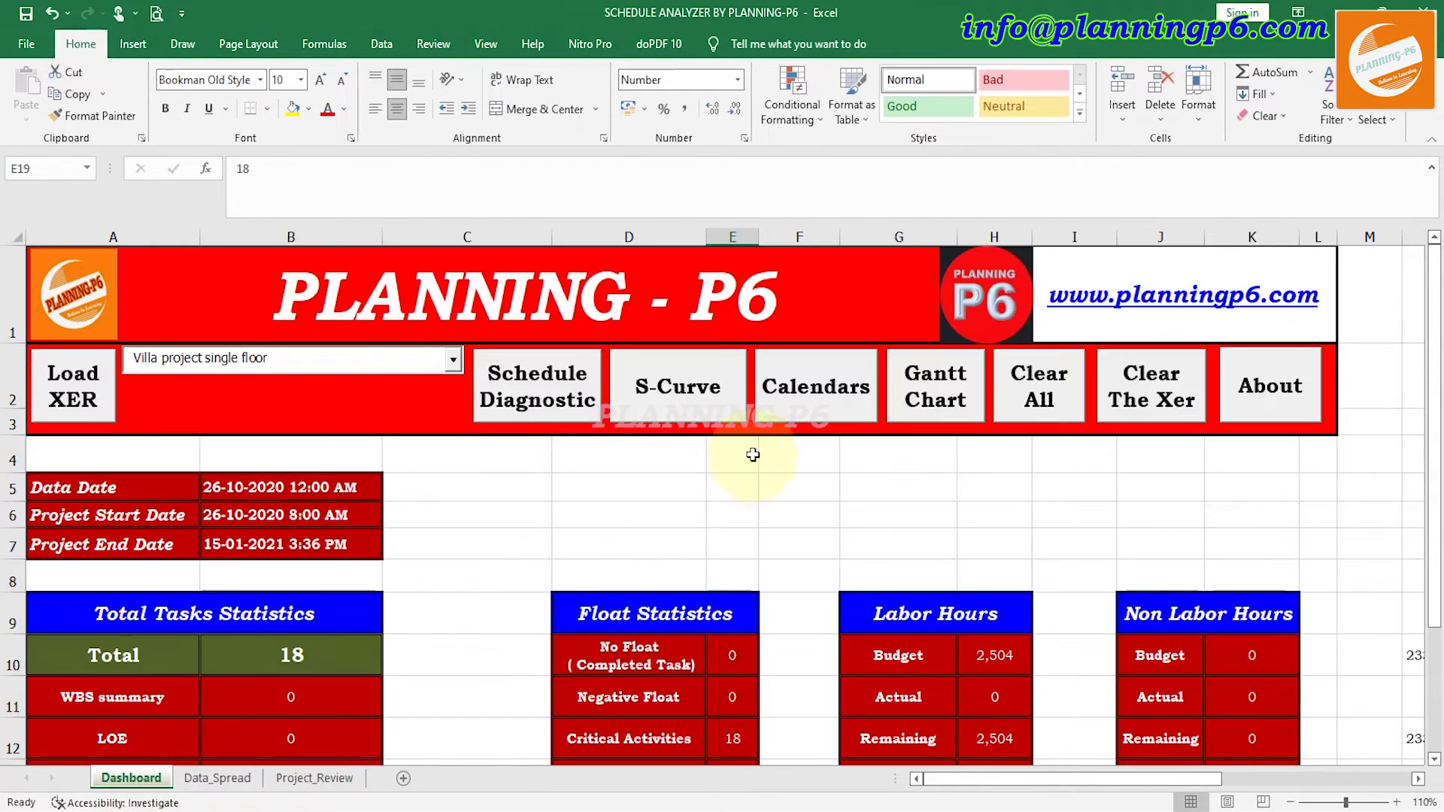
{"action": "left_click", "coordinate": [825, 403]}
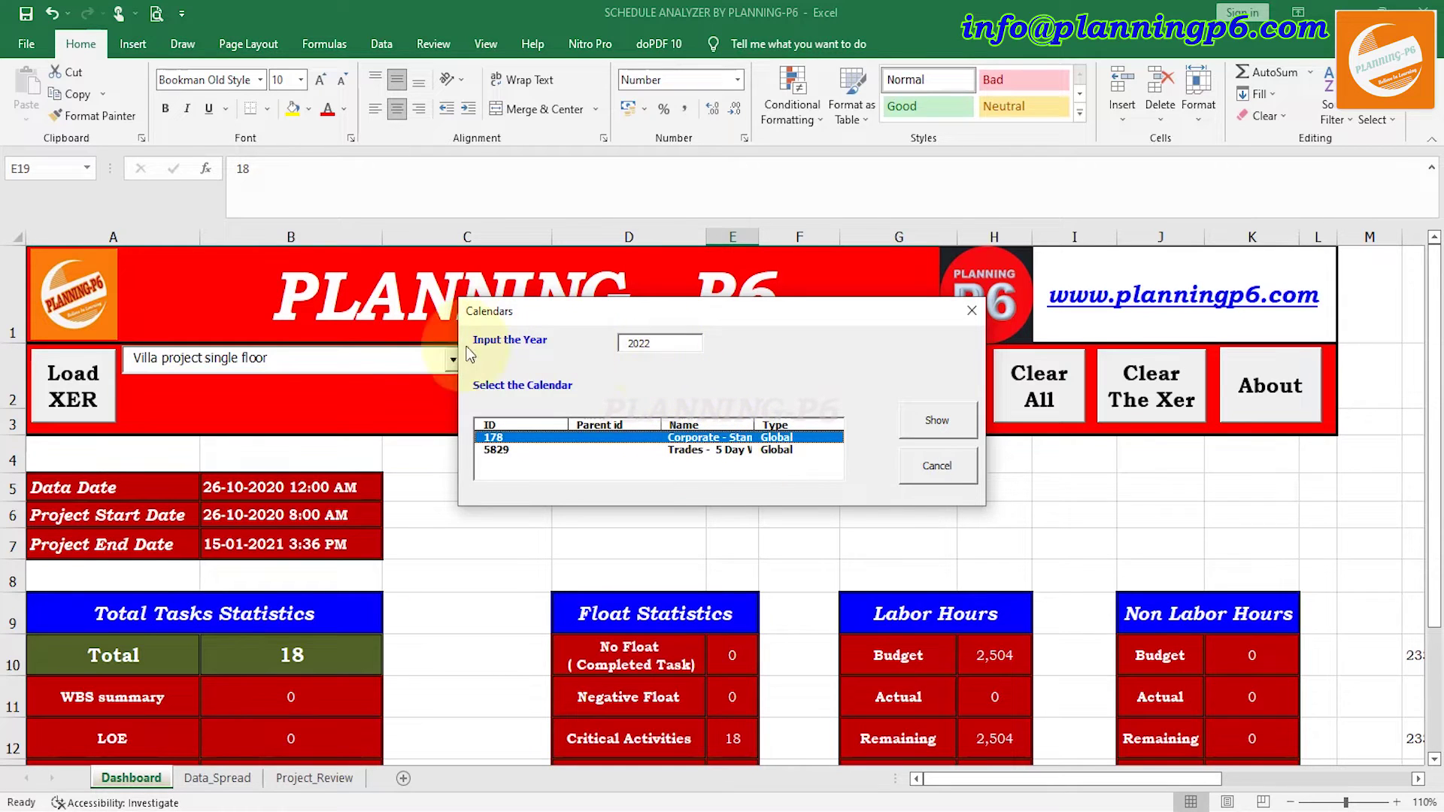
{"action": "double_click", "coordinate": [680, 343]}
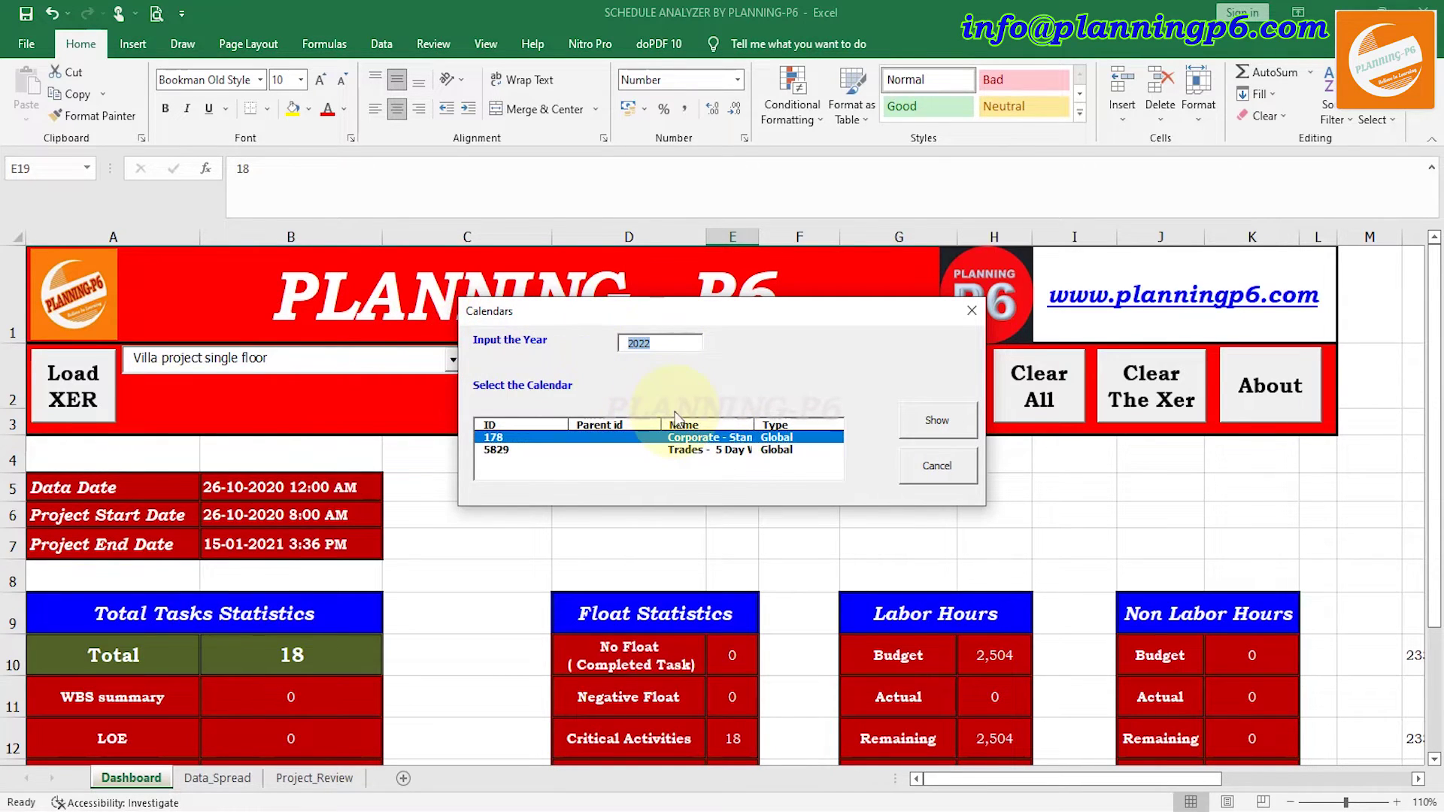
{"action": "type", "text": "20"}
{"action": "type", "text": "1"}
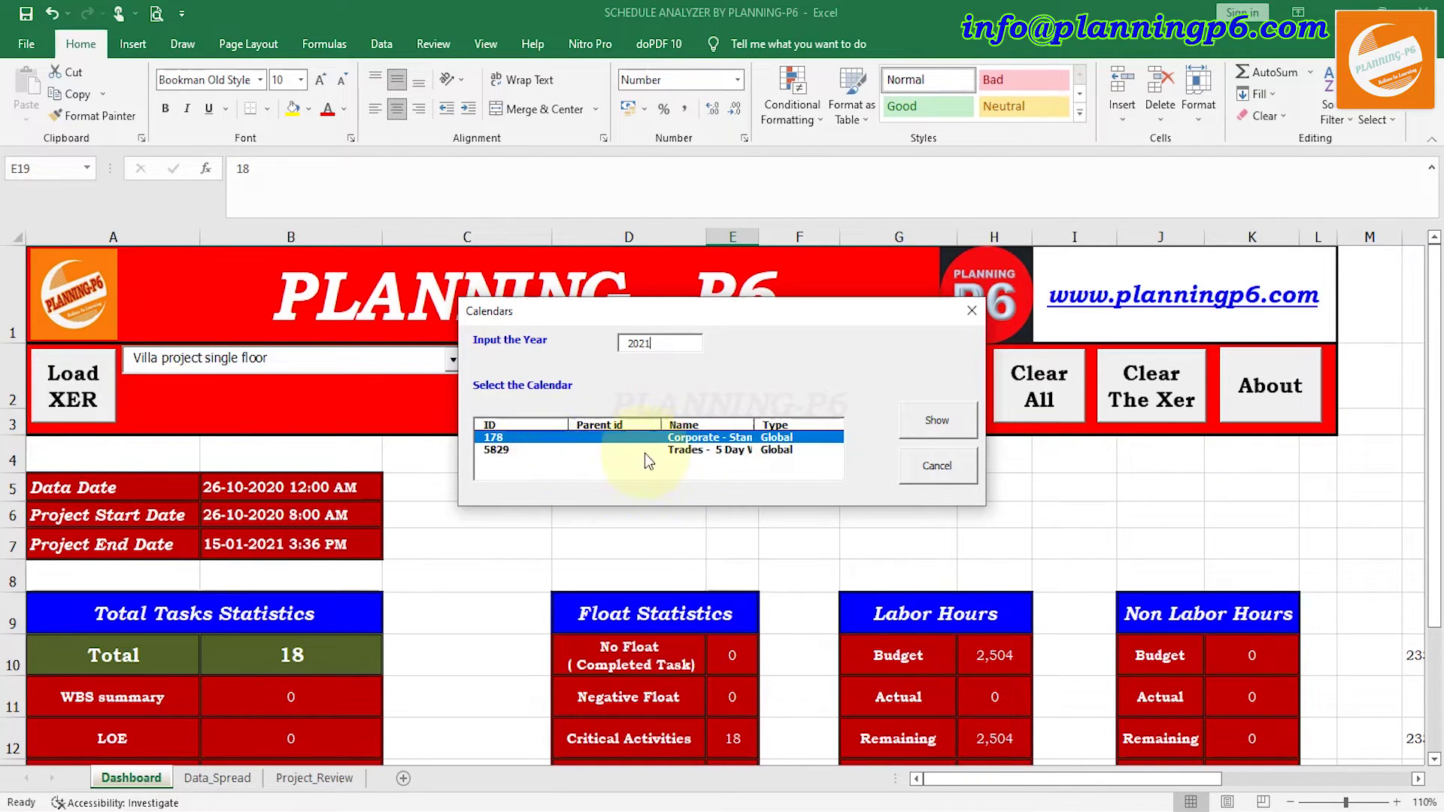
{"action": "left_click", "coordinate": [938, 420]}
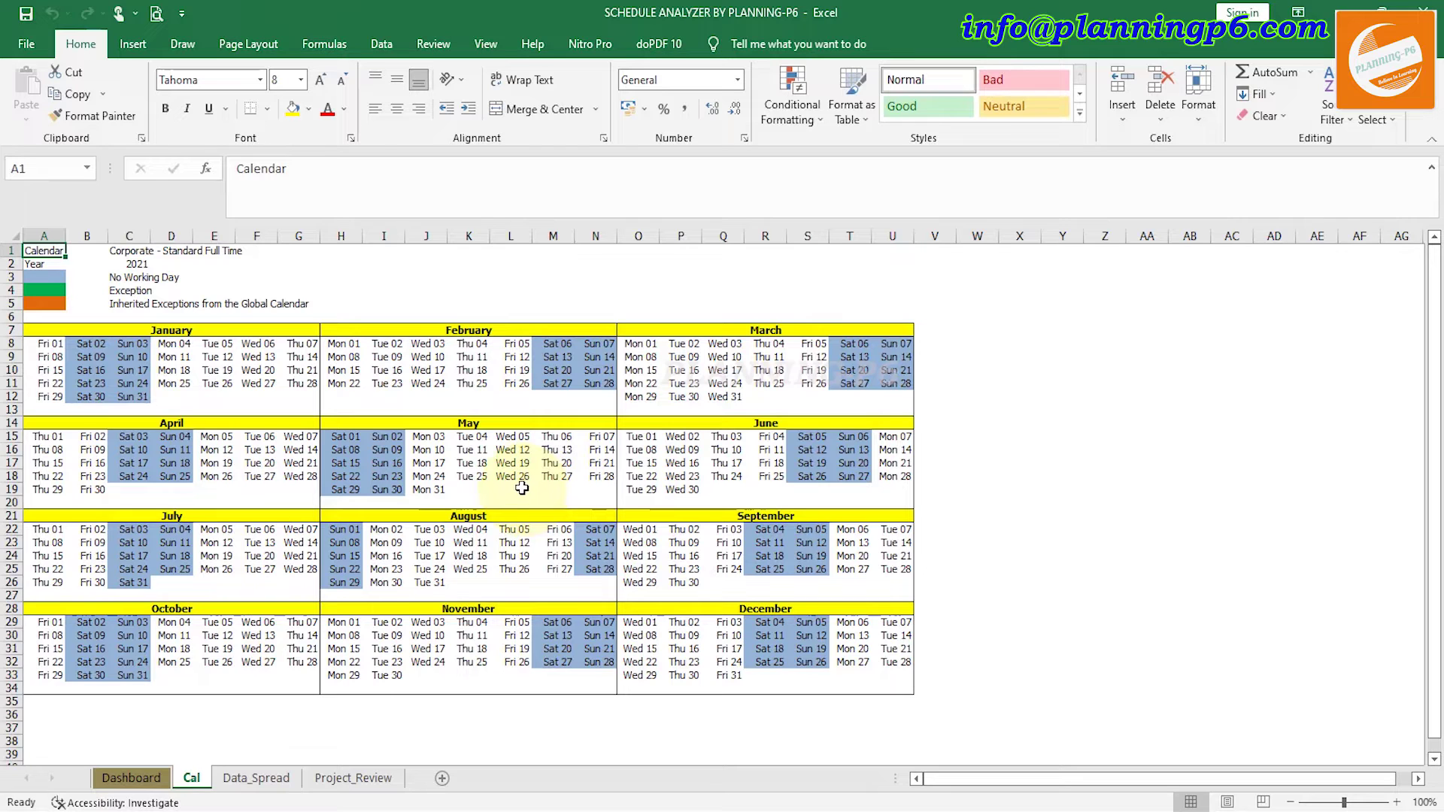
- From the Dashboard sheet, show the Trades - 5 Day Workweek calendar for the year 2020, and return to the Dashboard sheet
{"action": "left_click", "coordinate": [150, 779]}
{"action": "left_click", "coordinate": [810, 385]}
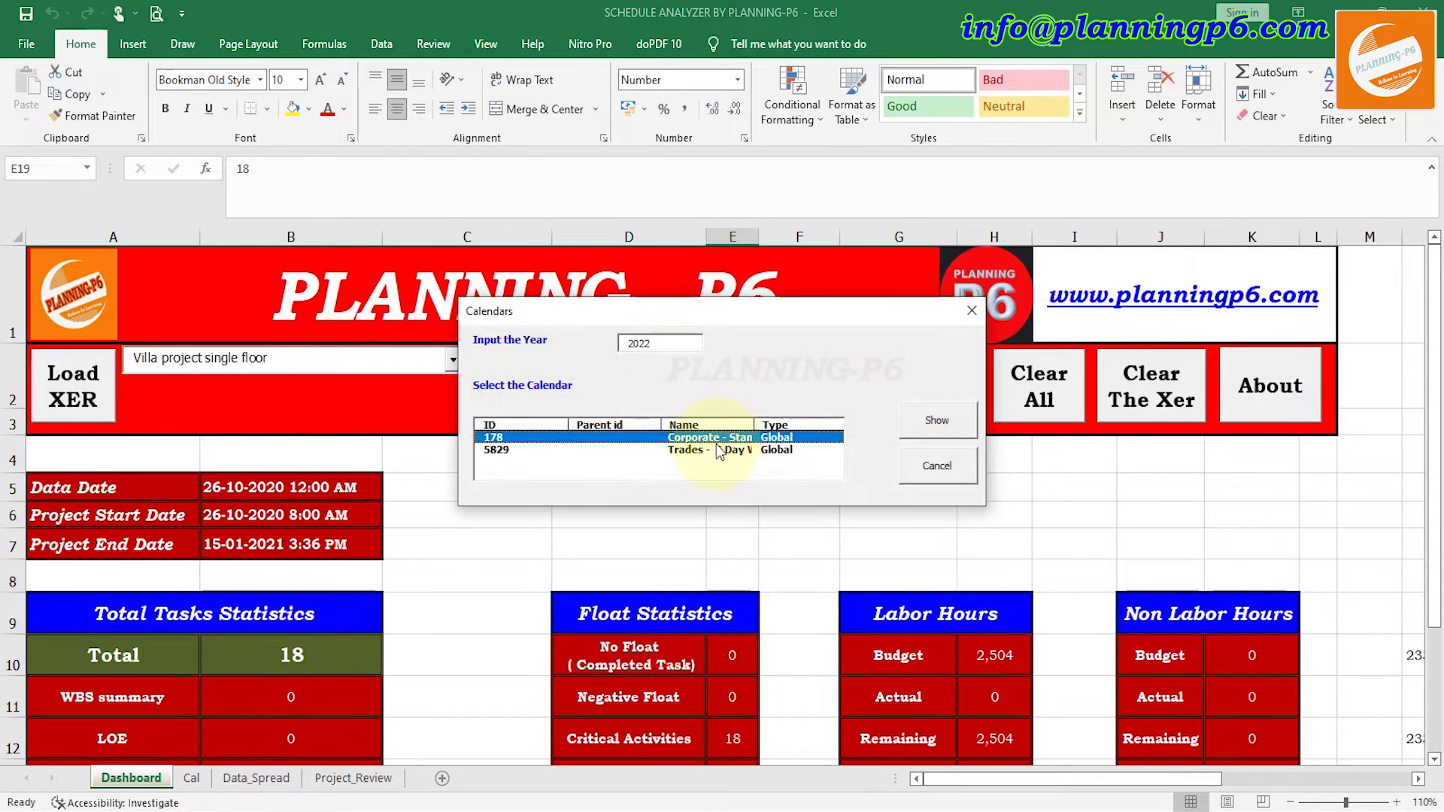
{"action": "left_click", "coordinate": [711, 452]}
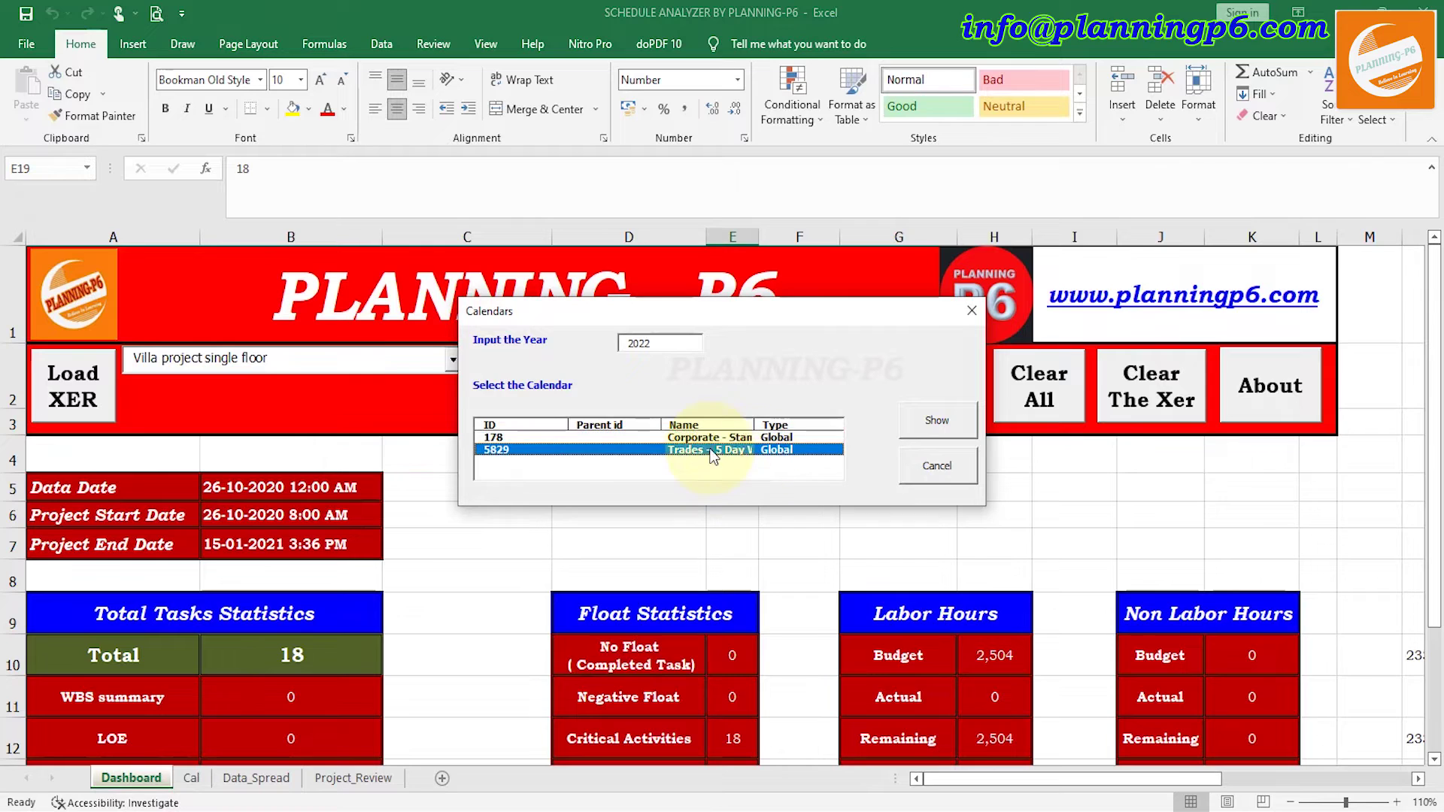
{"action": "left_click", "coordinate": [665, 345]}
{"action": "left_click_drag", "start_coordinate": [665, 345], "coordinate": [608, 352]}
{"action": "type", "text": "20"}
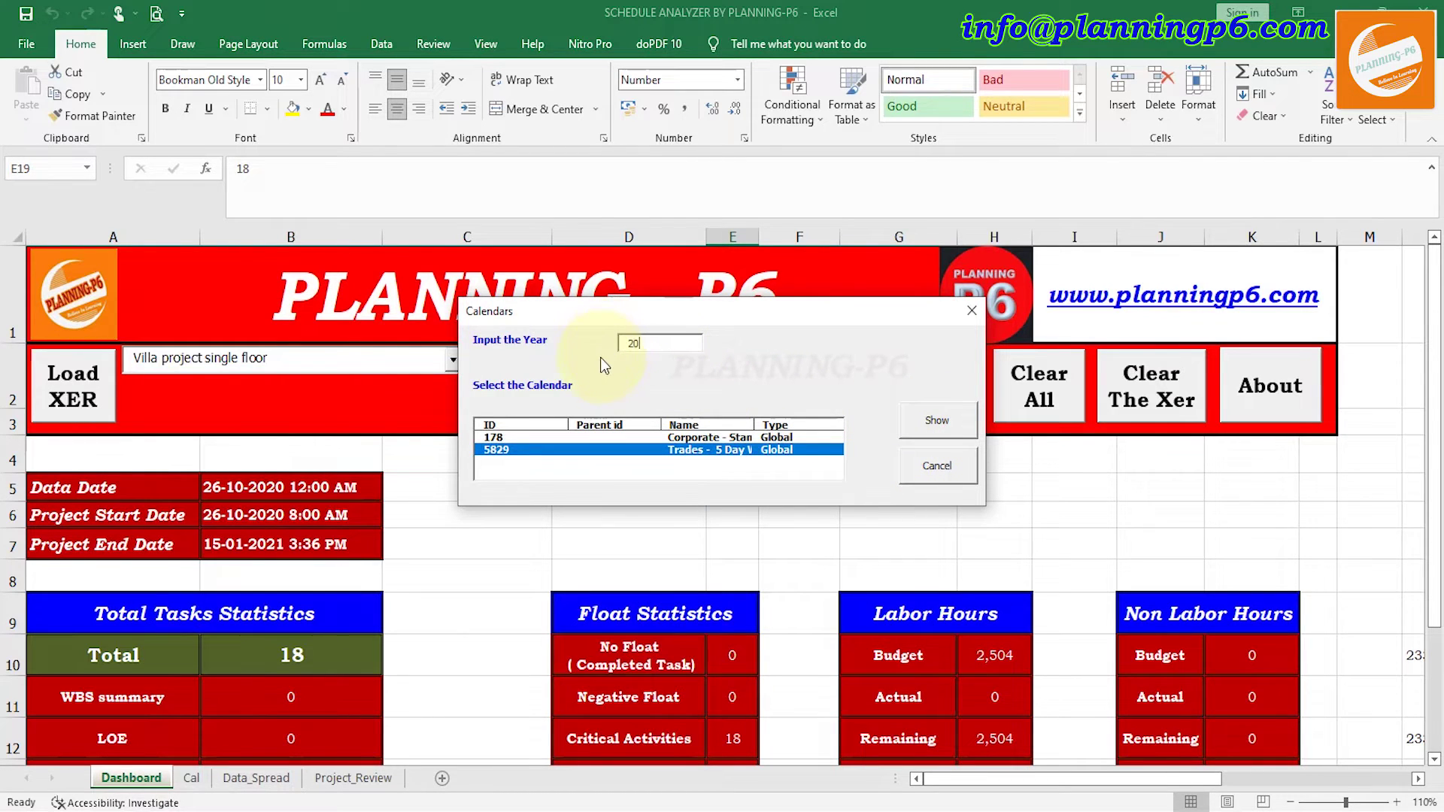
{"action": "type", "text": "20"}
{"action": "left_click", "coordinate": [919, 422]}
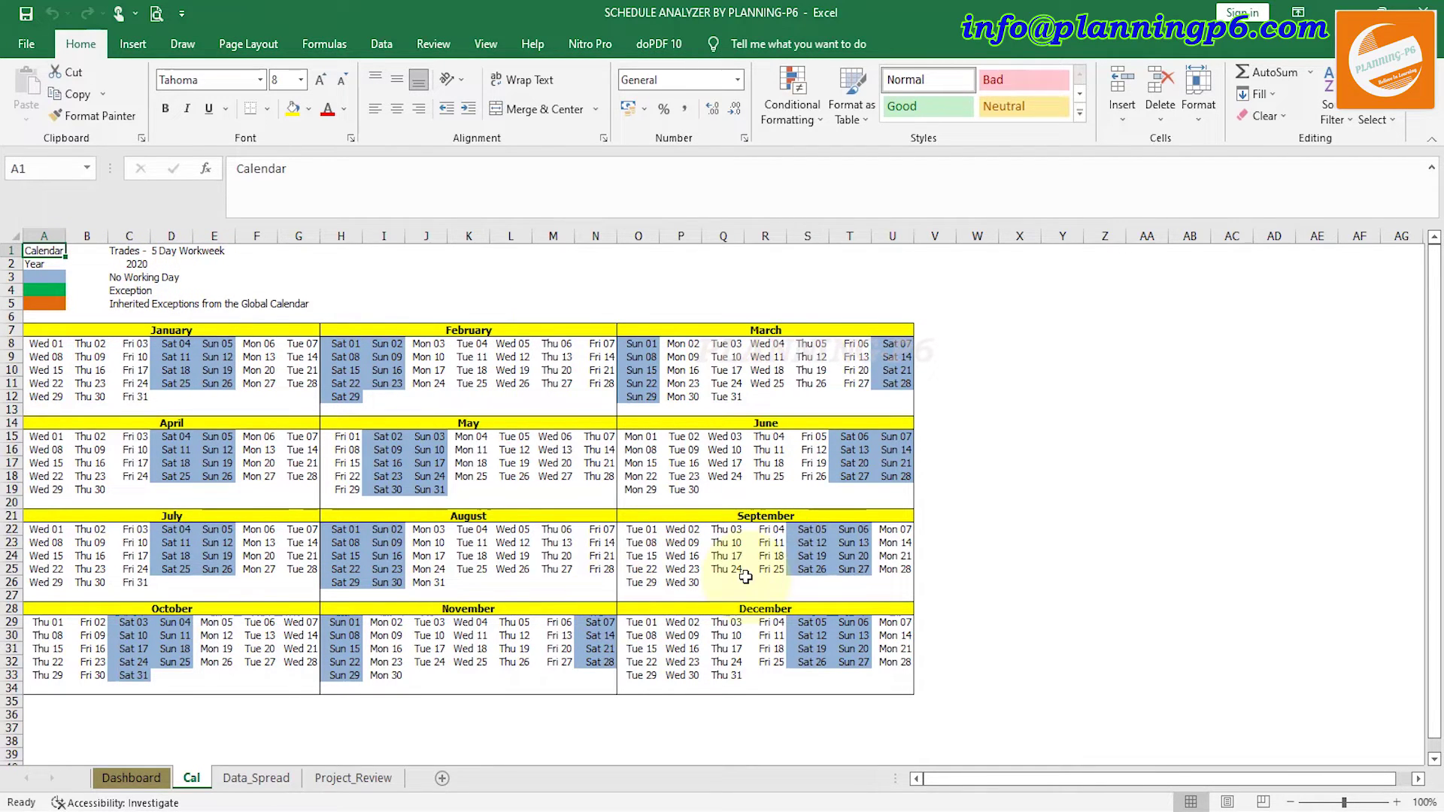
{"action": "left_click", "coordinate": [132, 778]}
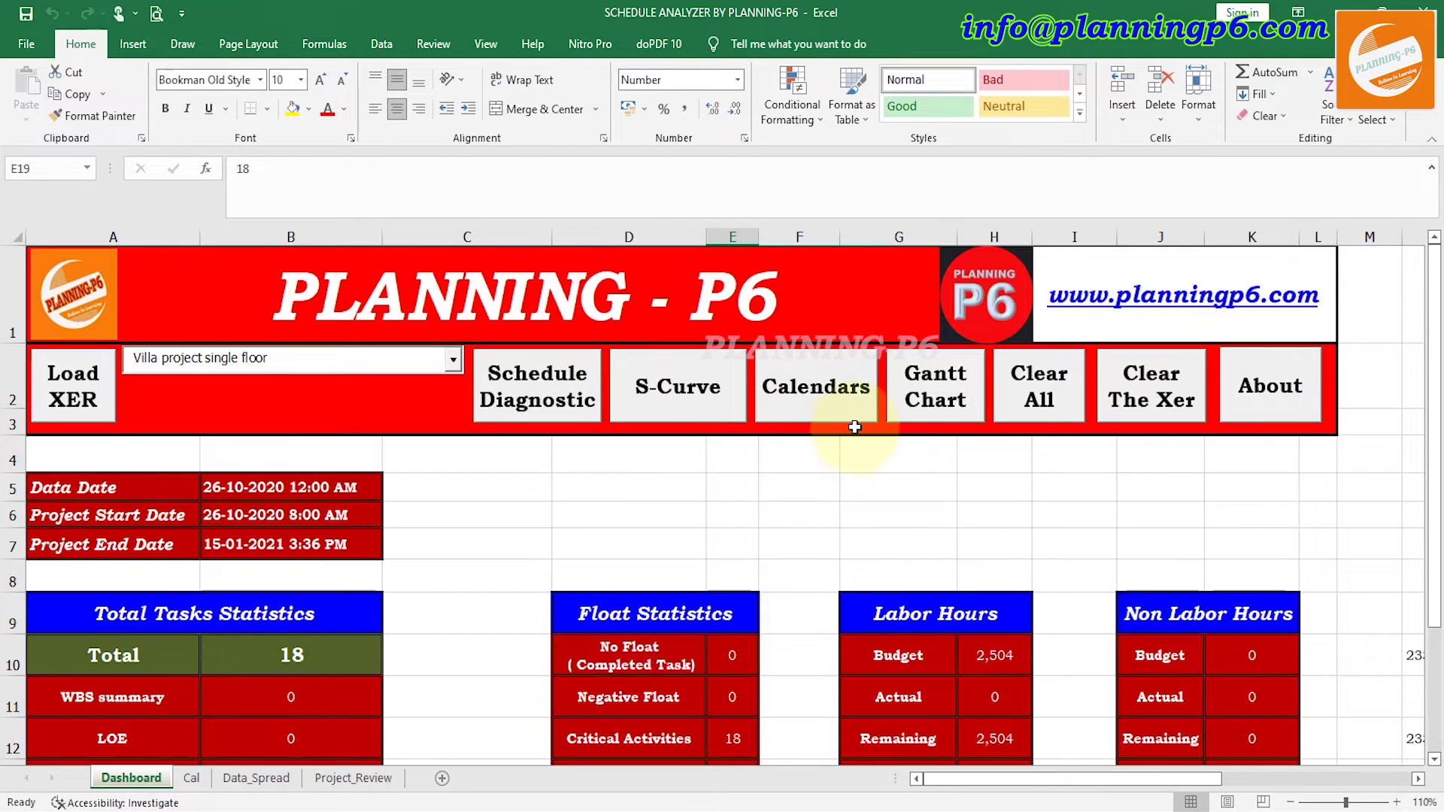
- In the Gantt chart column selection, include the Start, Restart, Finish, Actual Start, Actual Finish and Forecast Finish dates
{"action": "left_click", "coordinate": [937, 399]}
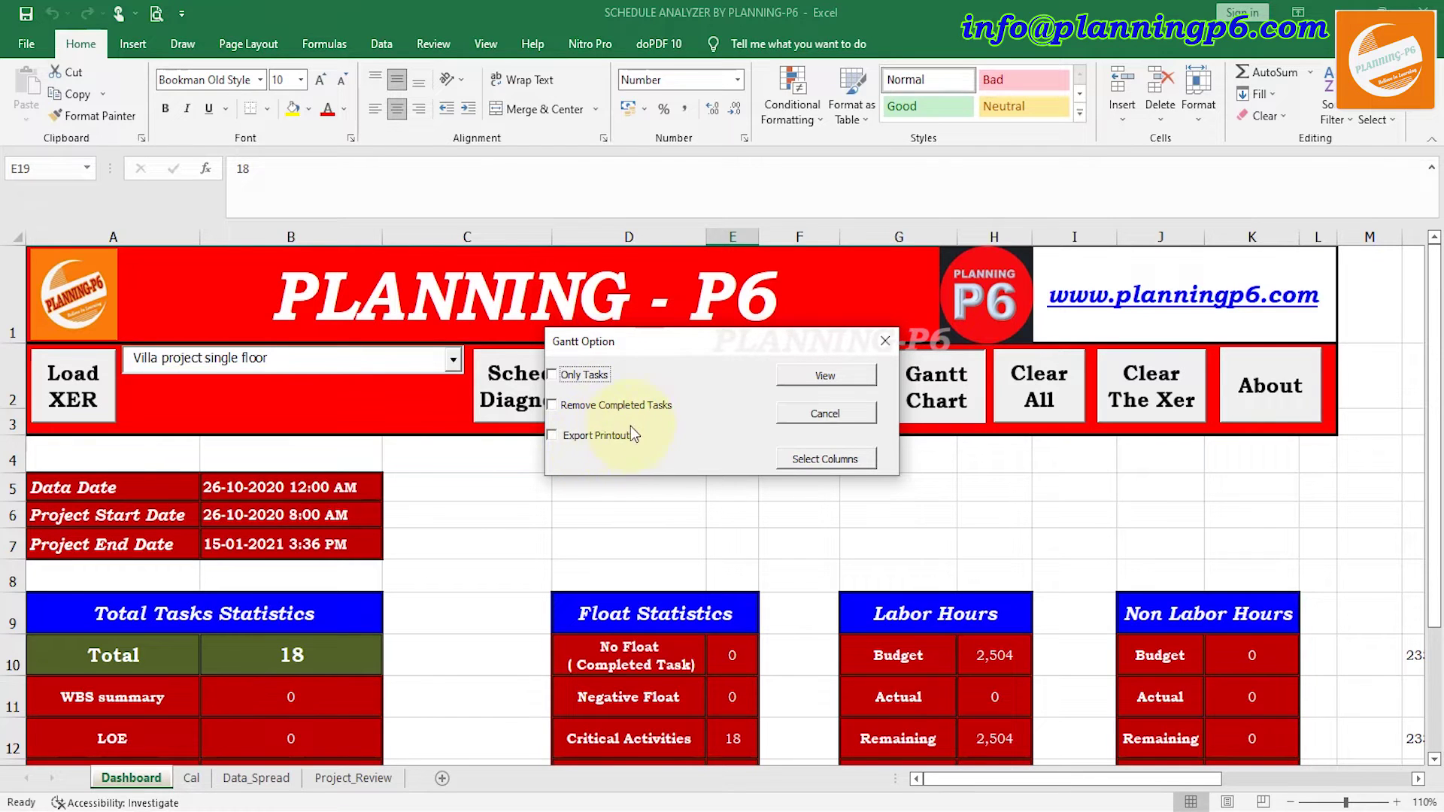
{"action": "left_click", "coordinate": [819, 463]}
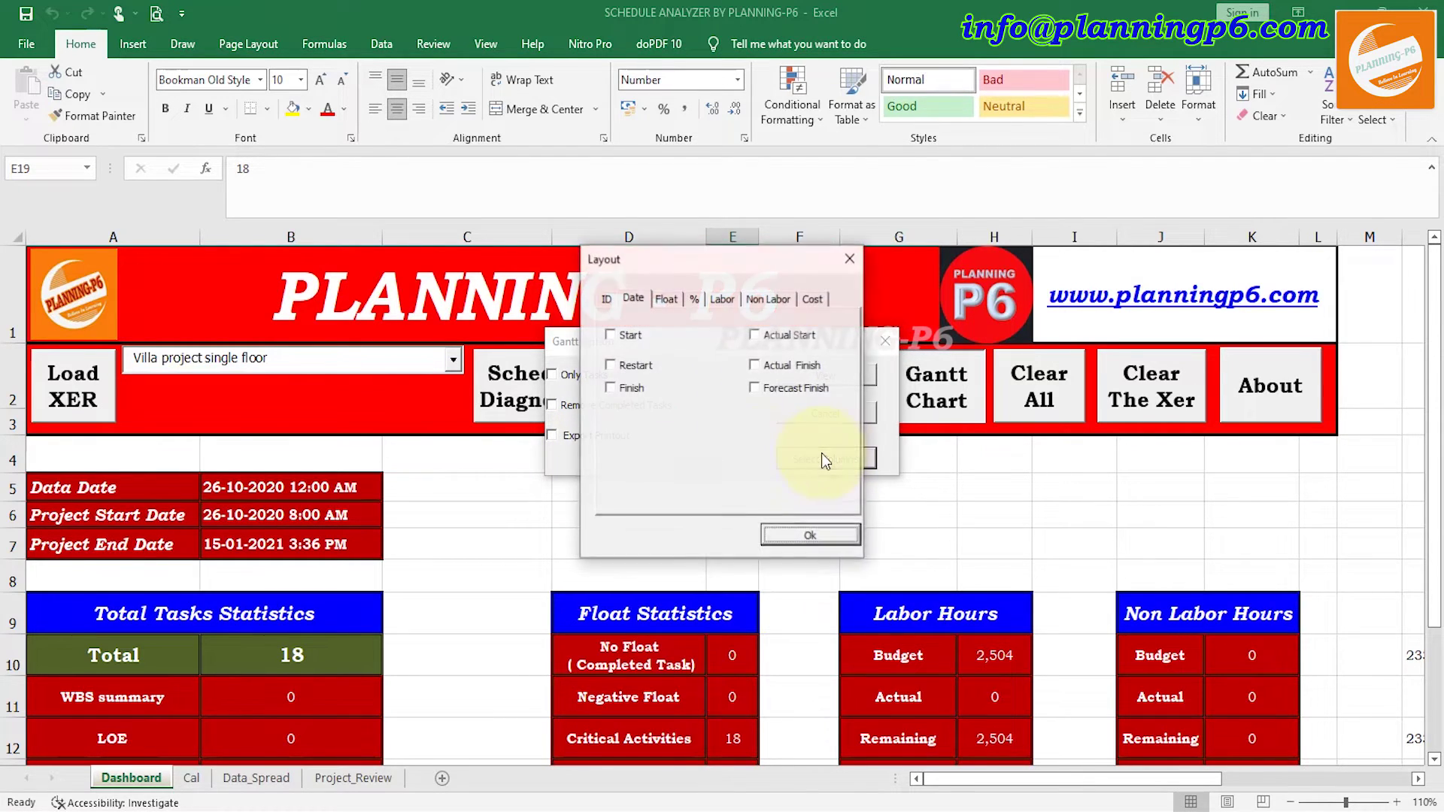
{"action": "left_click", "coordinate": [607, 300]}
{"action": "left_click", "coordinate": [633, 300]}
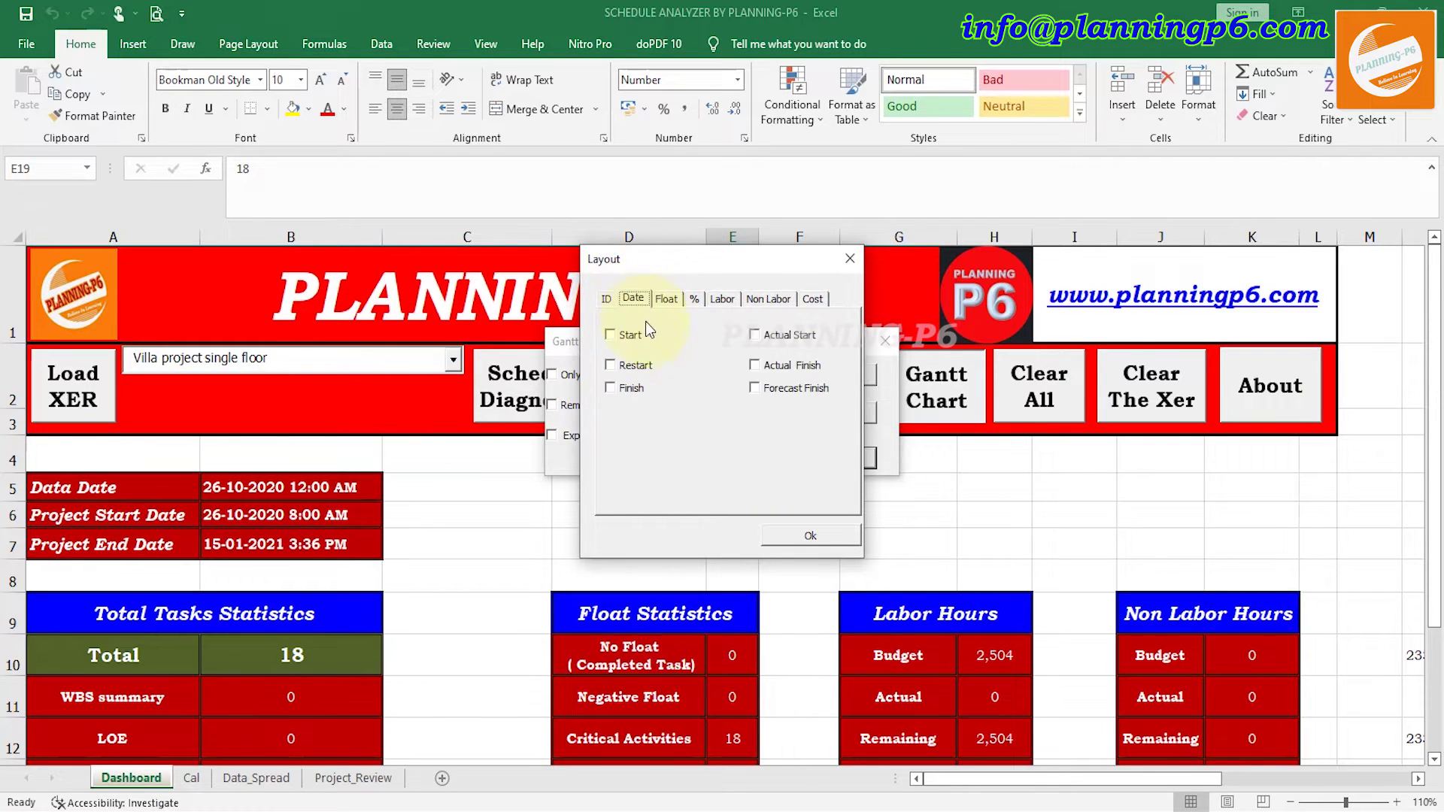
{"action": "left_click", "coordinate": [631, 339]}
{"action": "left_click", "coordinate": [786, 336]}
{"action": "left_click", "coordinate": [645, 365]}
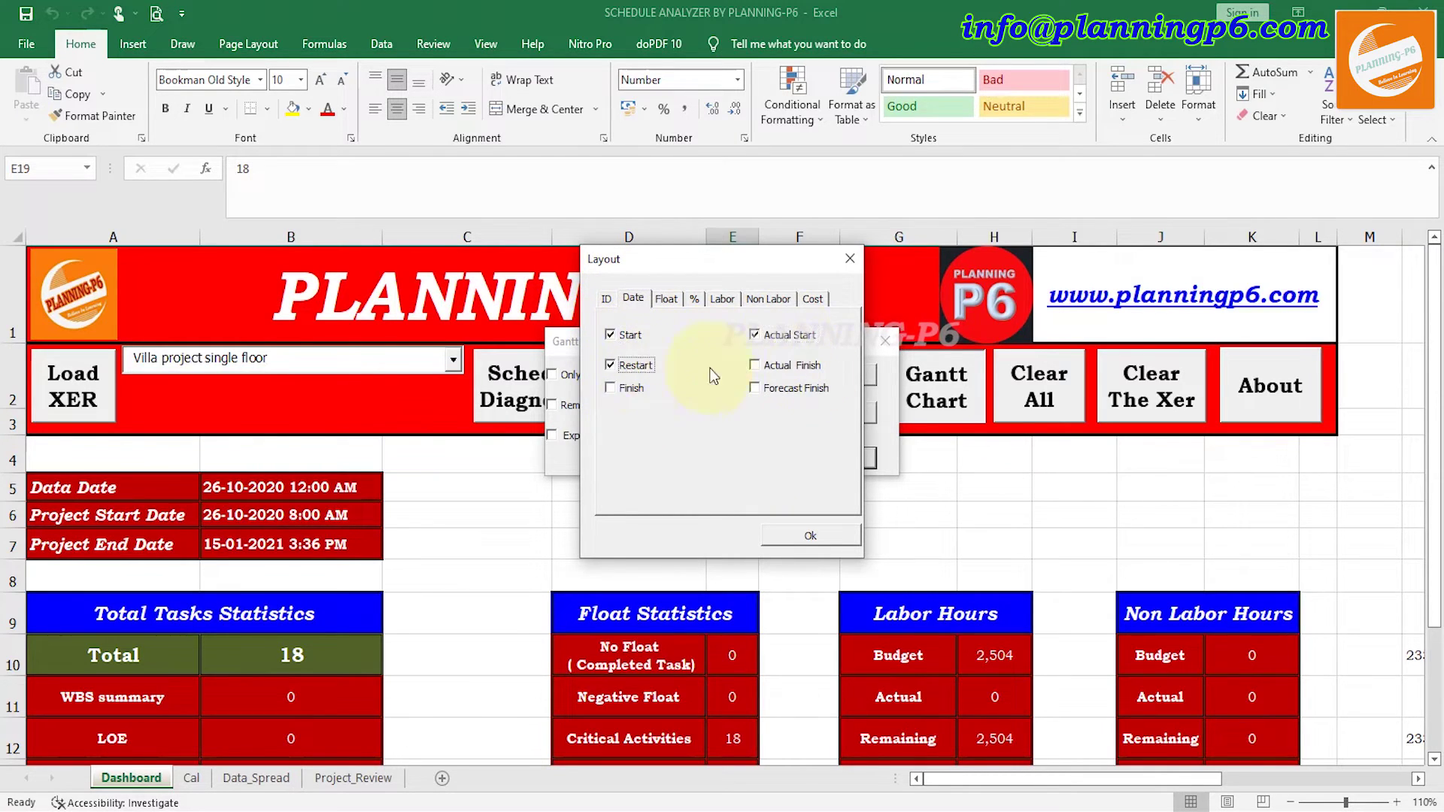
{"action": "left_click", "coordinate": [804, 368]}
{"action": "left_click", "coordinate": [641, 390]}
{"action": "left_click", "coordinate": [784, 389]}
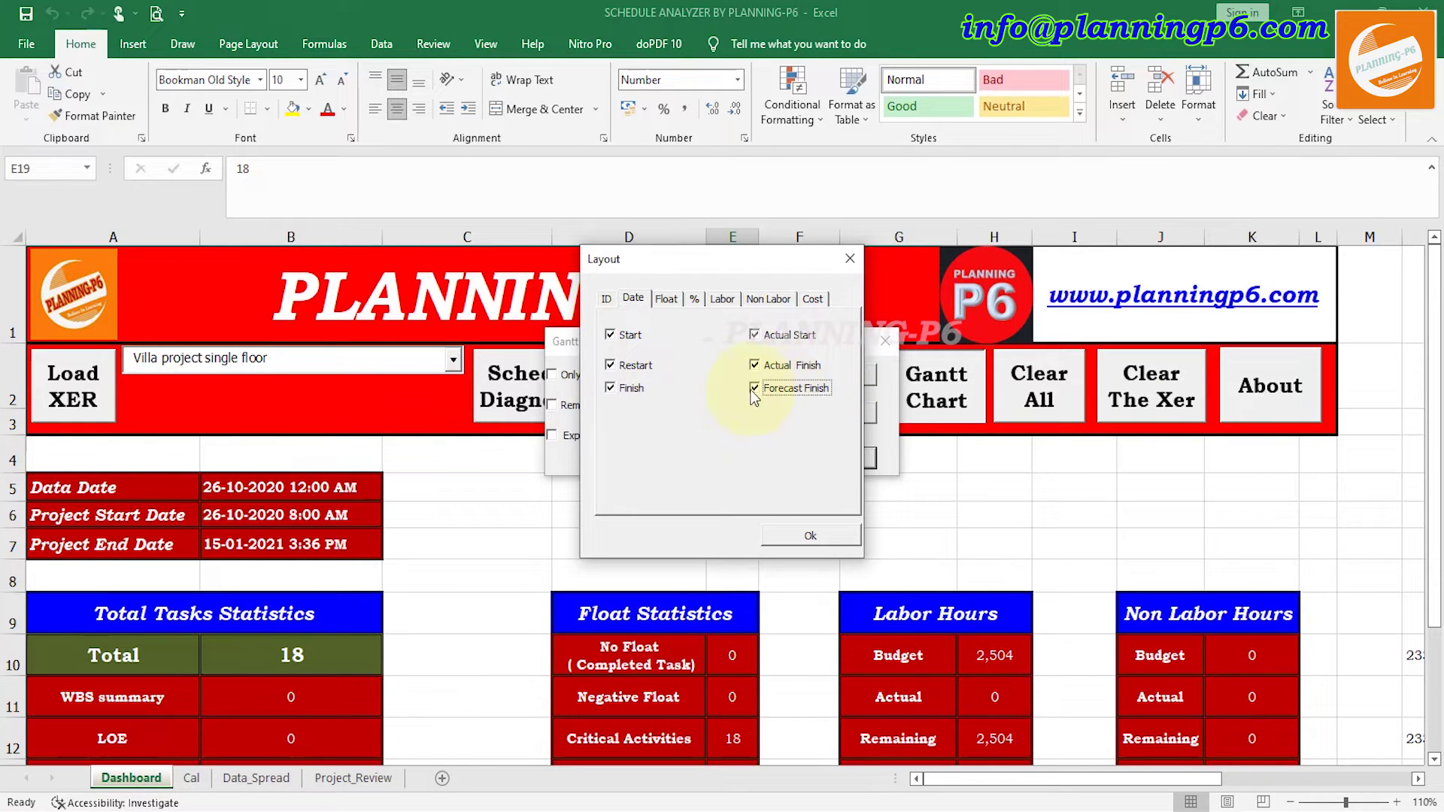
- Include Duration %, Performence %, Total Float and the labor Budget, Actual, Remaining, At Completion and Earned Value columns in the Gantt layout
{"action": "left_click", "coordinate": [695, 300]}
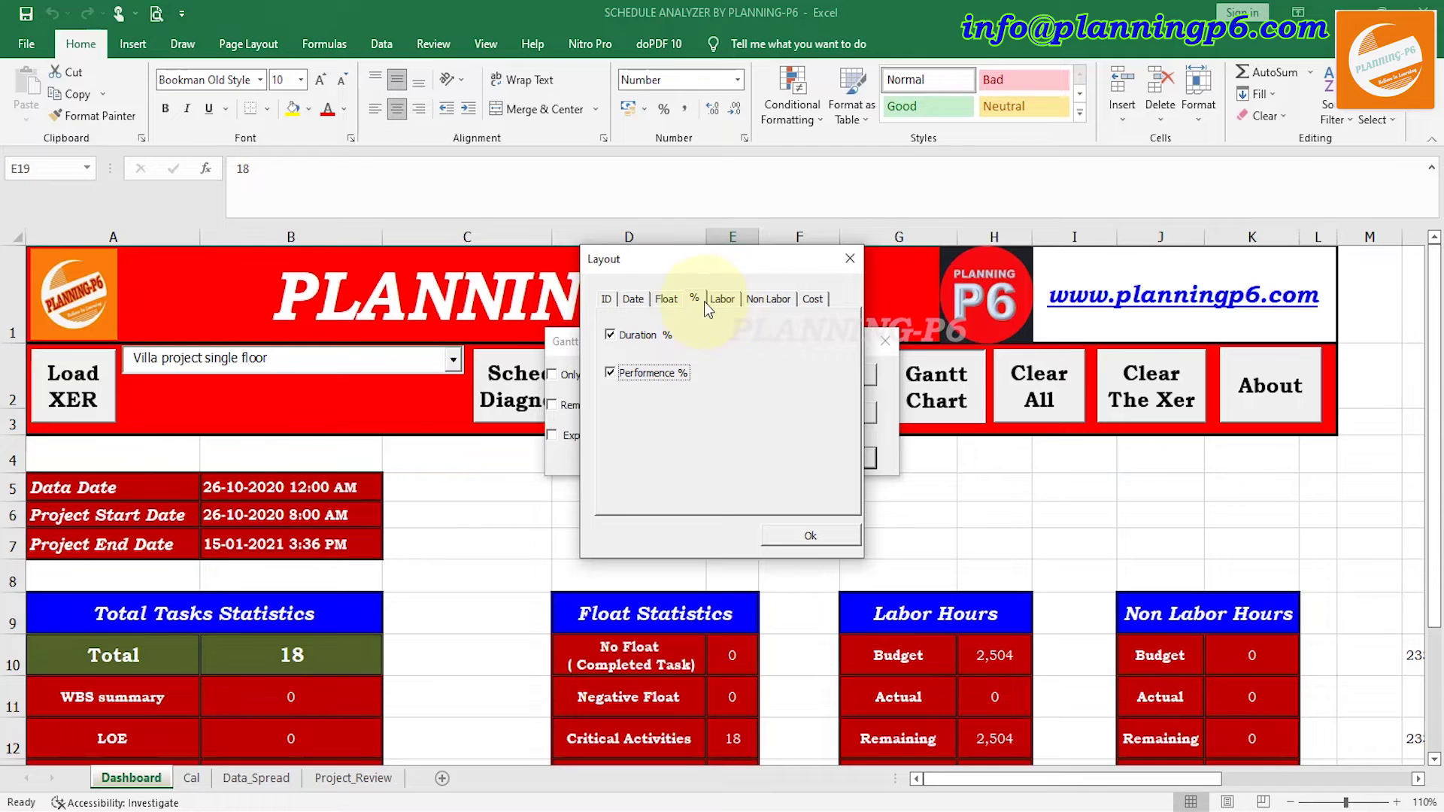
{"action": "left_click", "coordinate": [666, 300]}
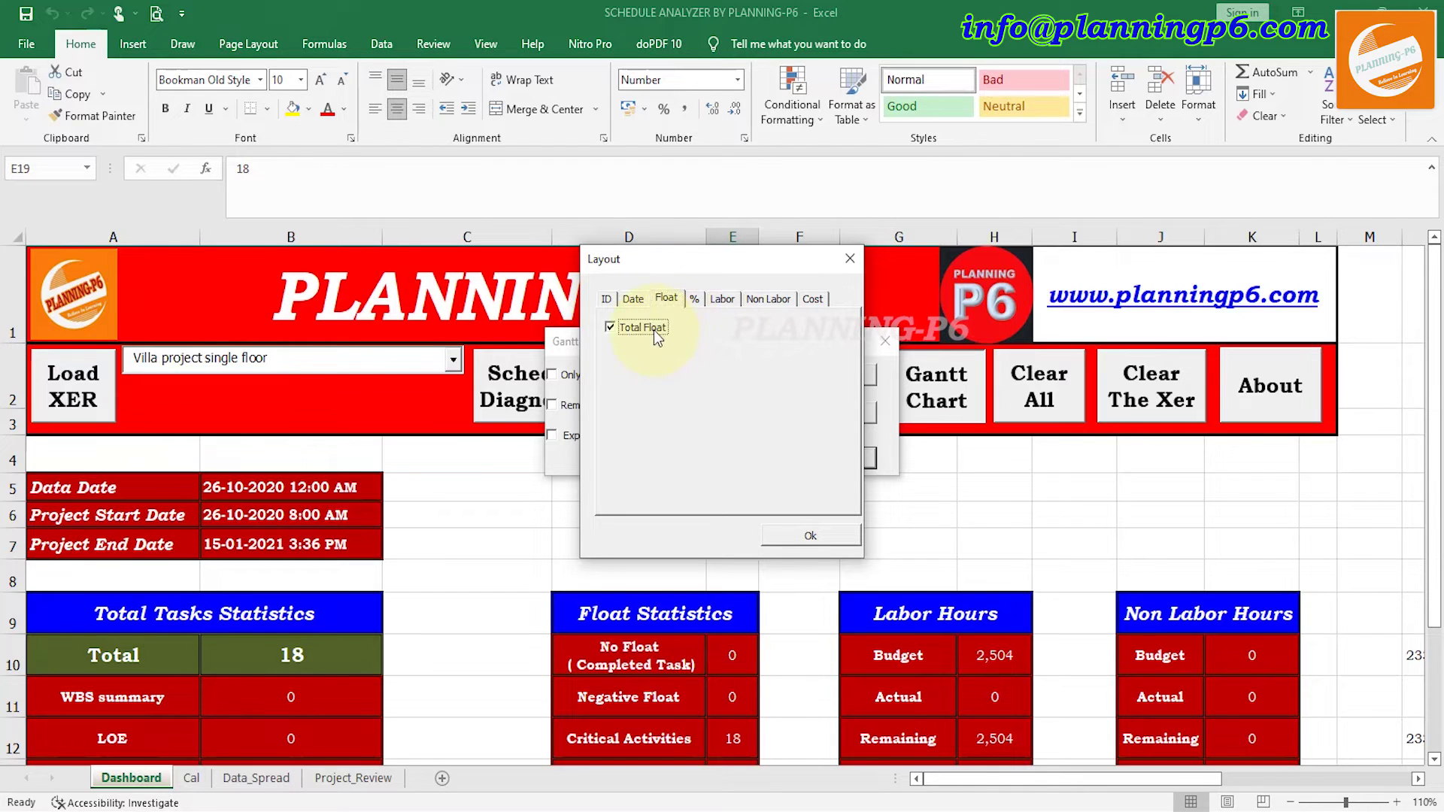
{"action": "left_click", "coordinate": [723, 300]}
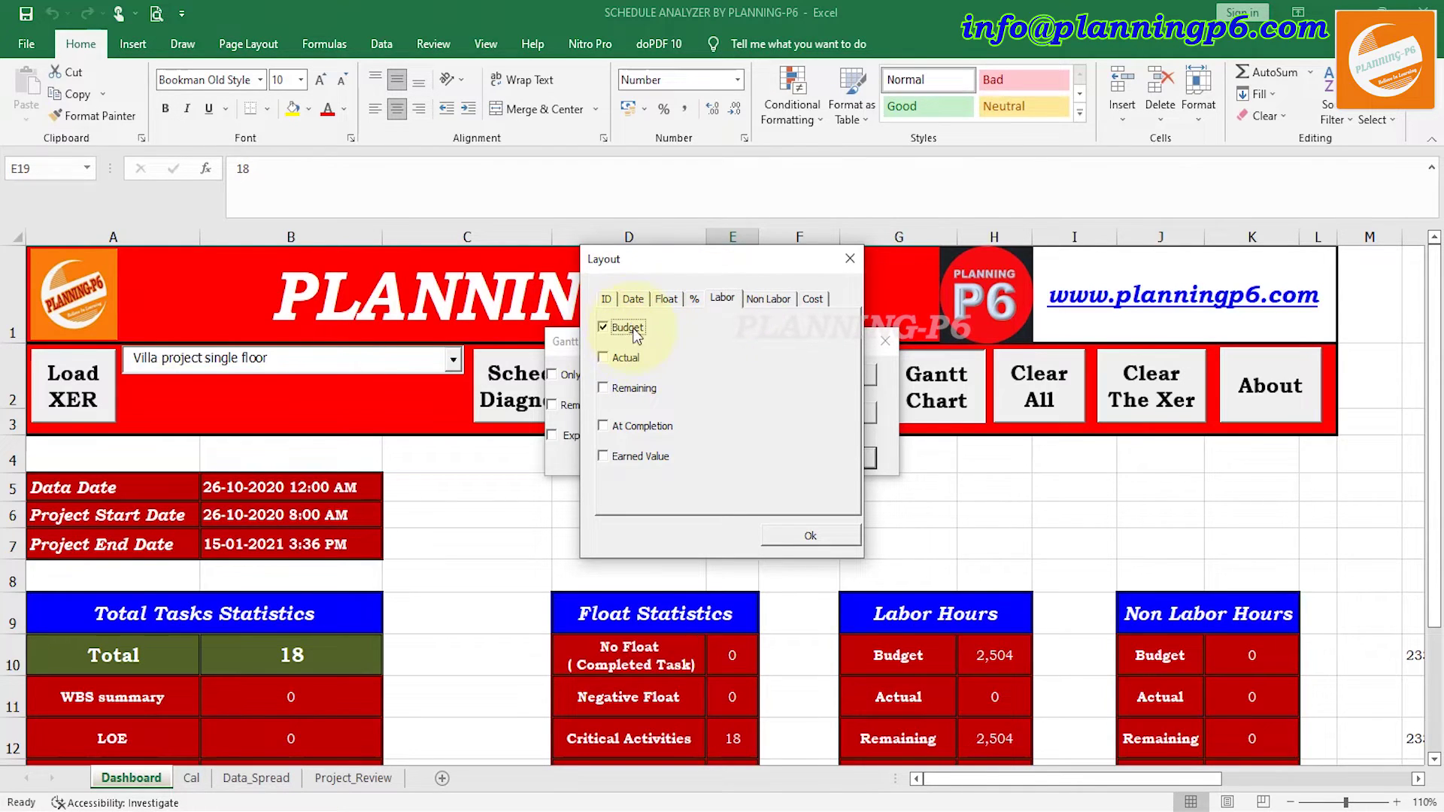
{"action": "left_click", "coordinate": [629, 427]}
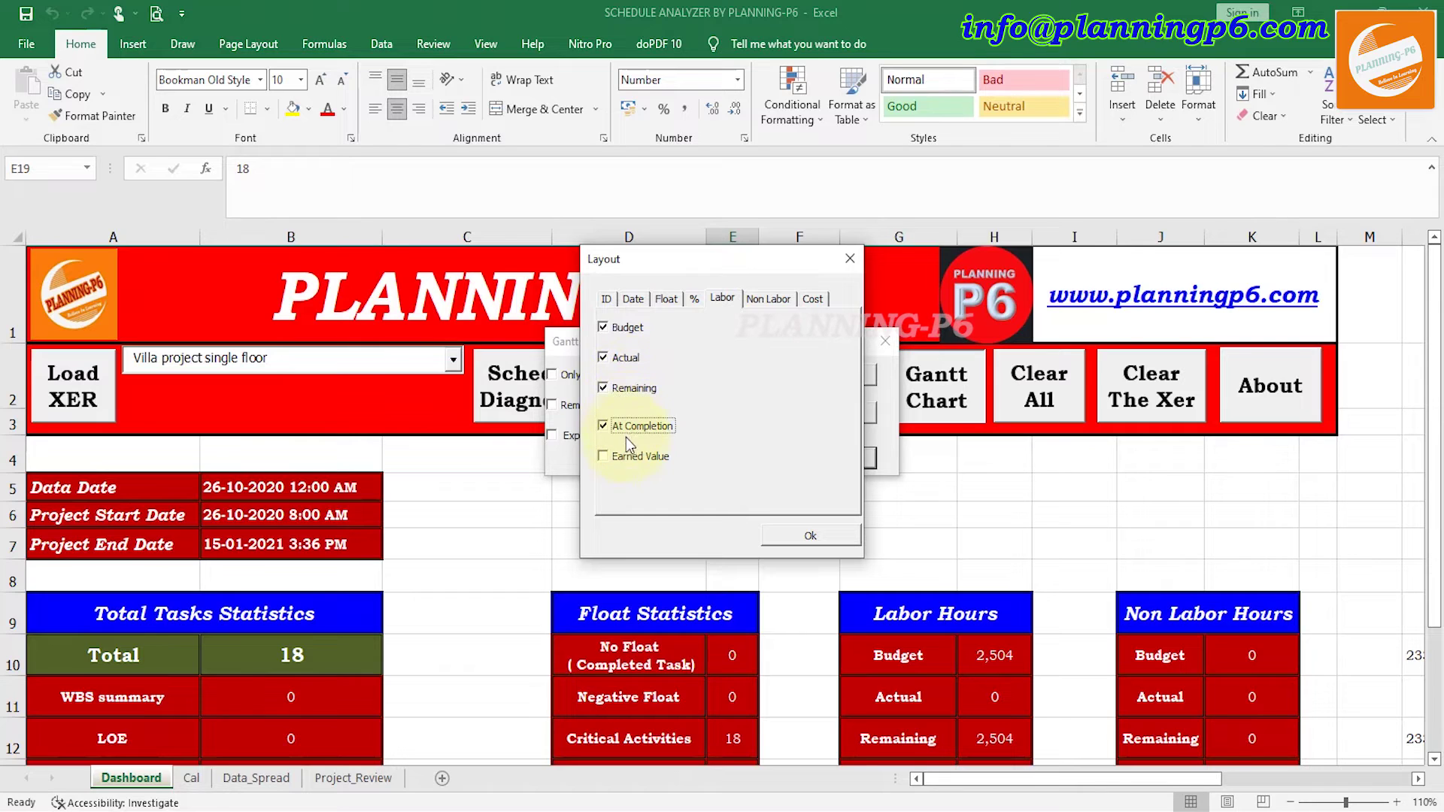
{"action": "left_click", "coordinate": [626, 458]}
- Include the Budget, Actual, Remaining and At Completion columns for both non labor and cost, and accept the Gantt layout
{"action": "left_click", "coordinate": [764, 299]}
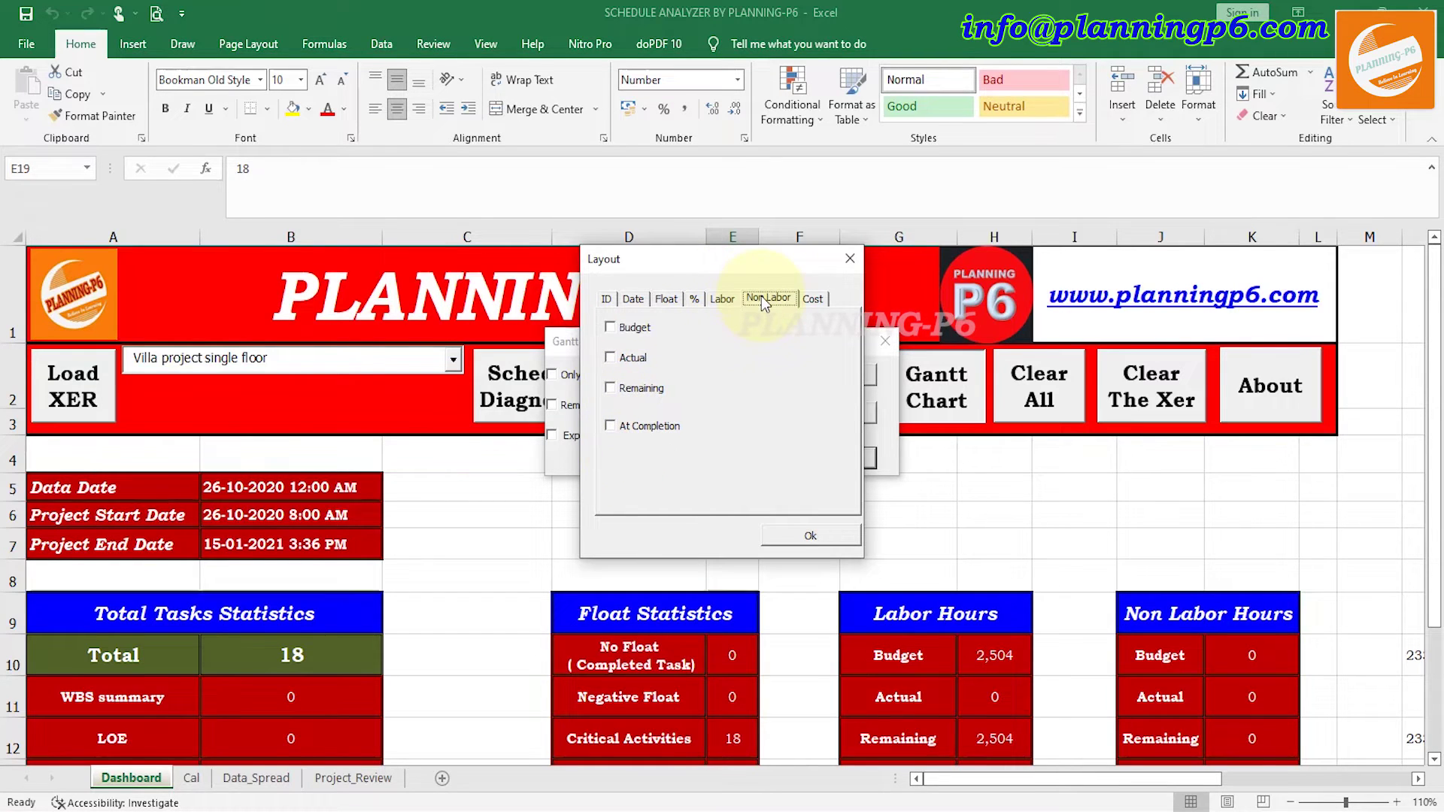
{"action": "left_click", "coordinate": [634, 328]}
{"action": "left_click", "coordinate": [630, 360]}
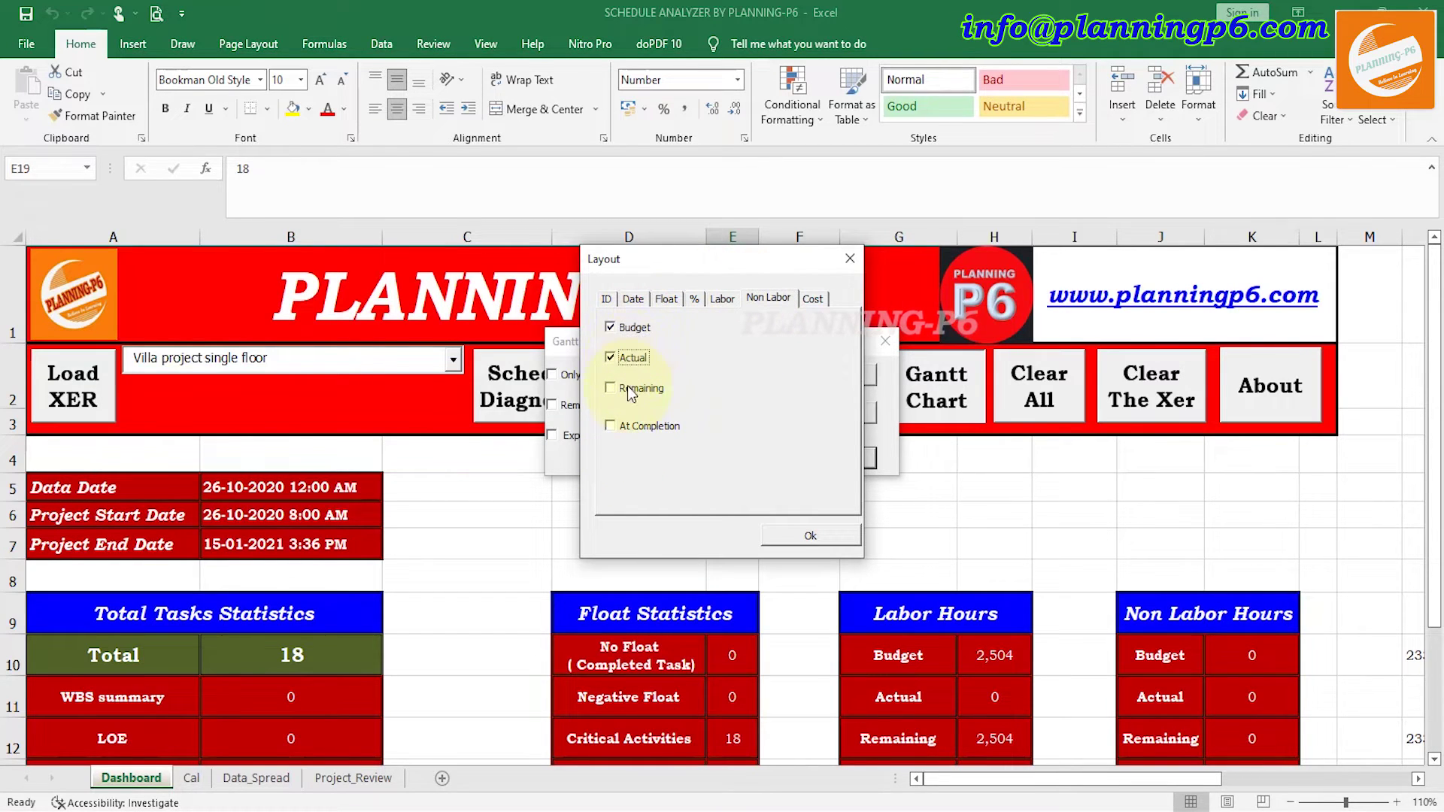
{"action": "left_click", "coordinate": [811, 299]}
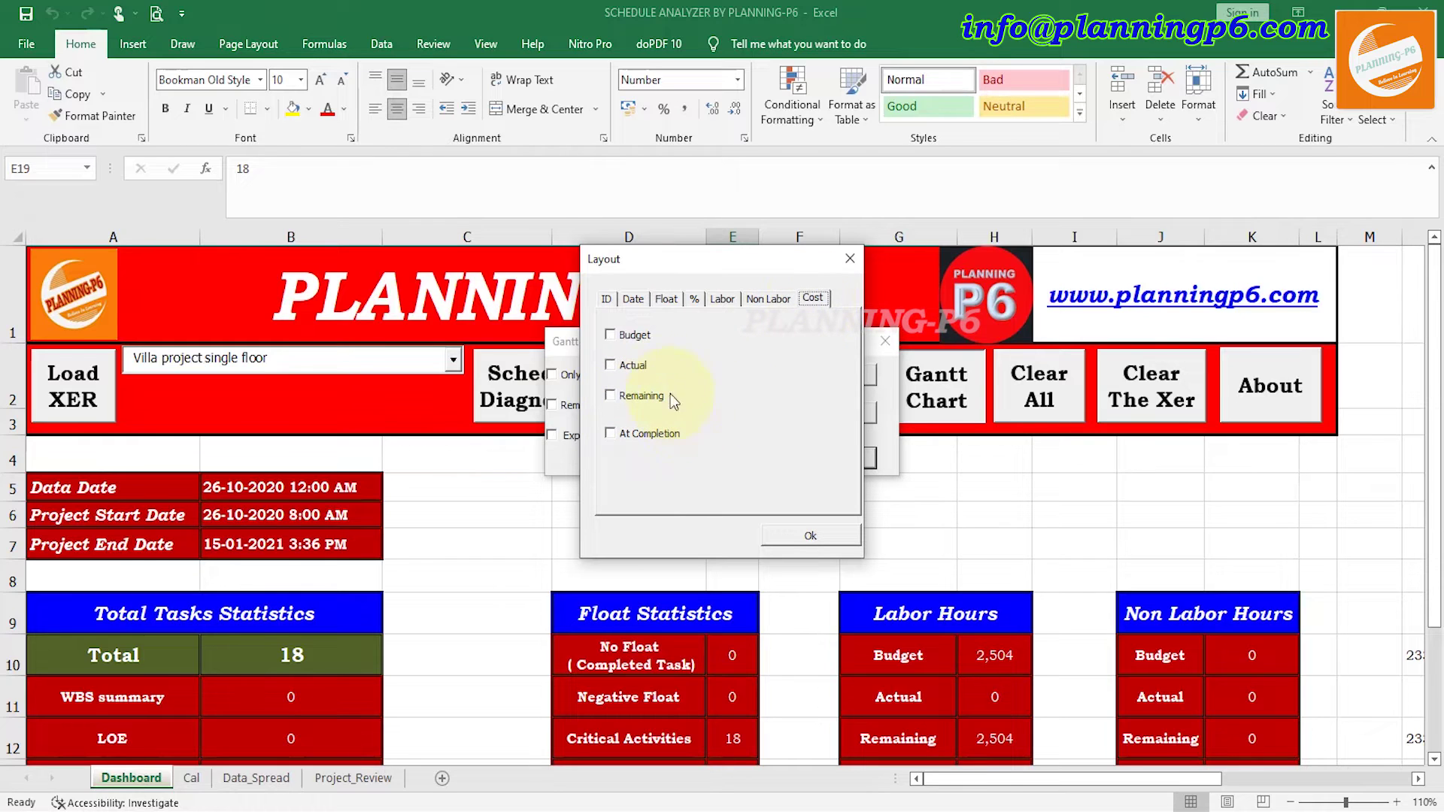
{"action": "left_click", "coordinate": [639, 335]}
{"action": "left_click", "coordinate": [629, 368]}
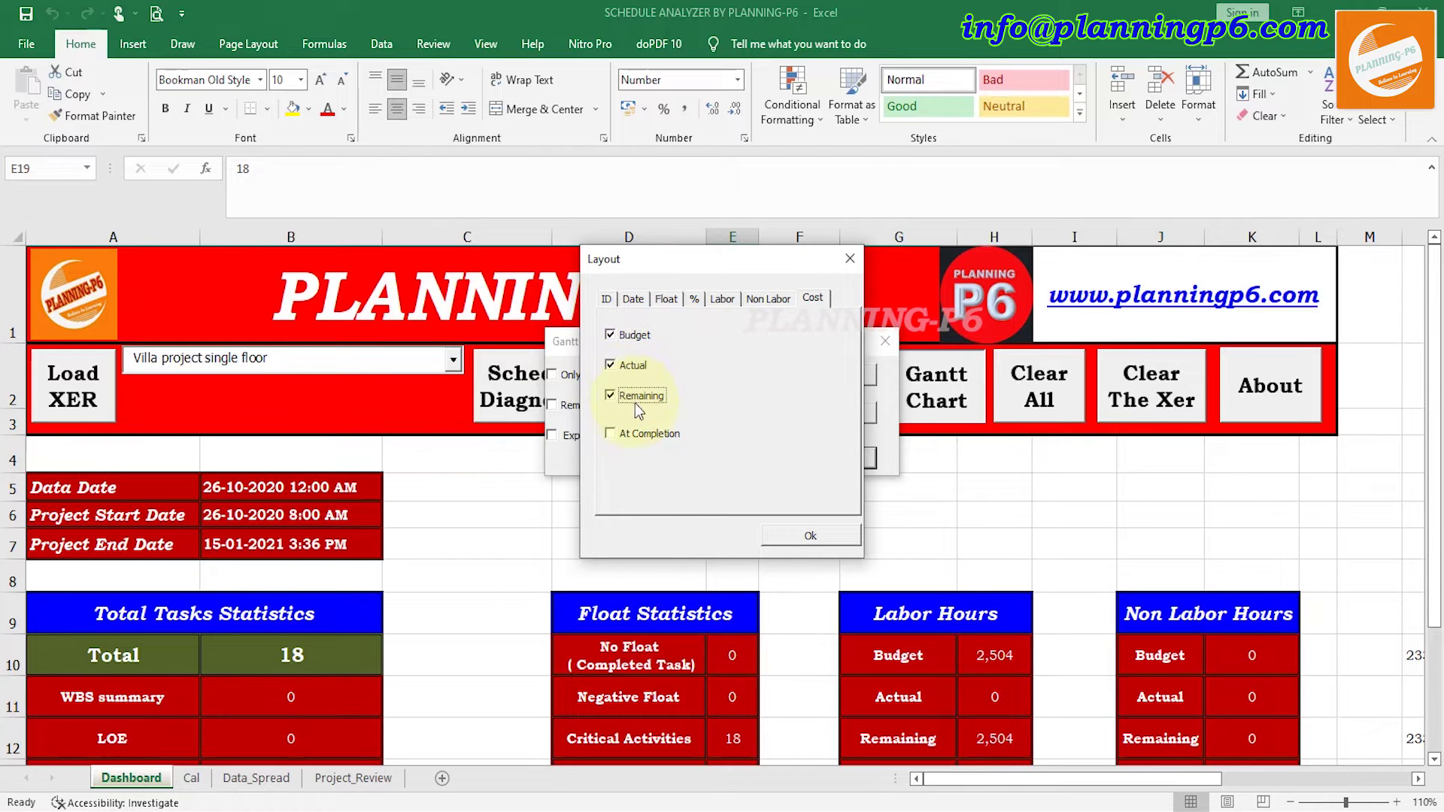
{"action": "left_click", "coordinate": [635, 437]}
{"action": "left_click", "coordinate": [789, 540]}
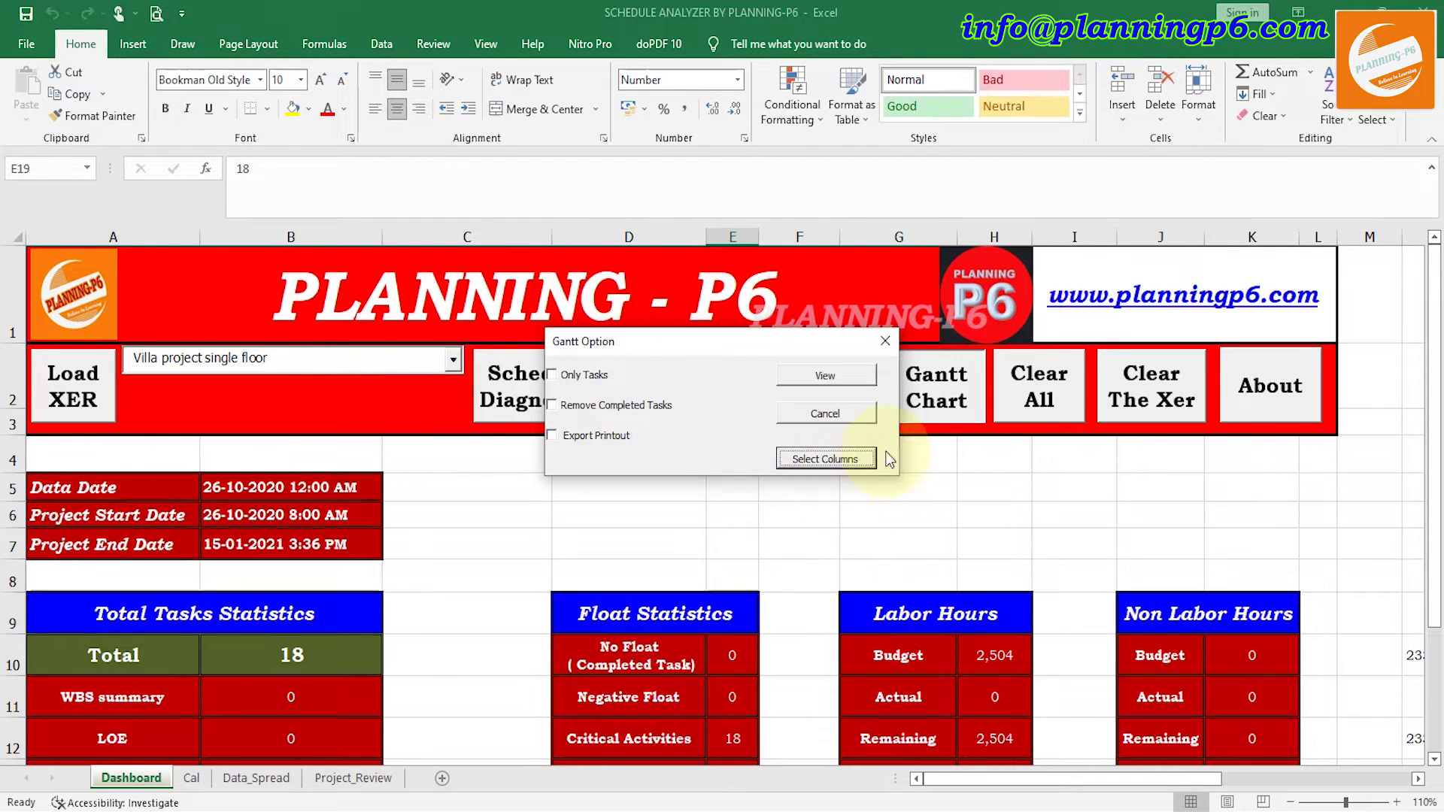
- Generate the Gantt chart with the selected columns and widen the Activity ID column on the gantt sheet
{"action": "left_click", "coordinate": [833, 378]}
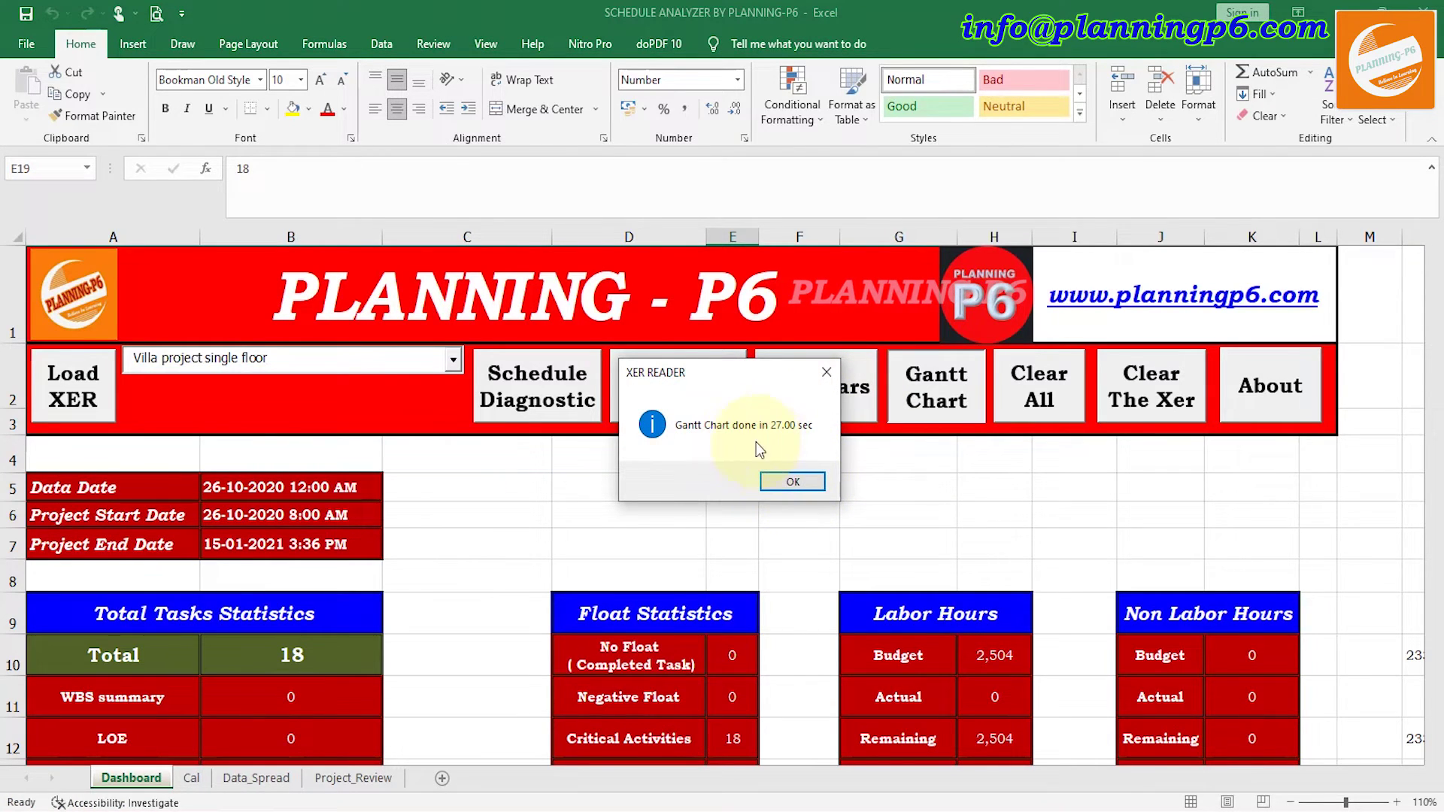
{"action": "left_click", "coordinate": [806, 480]}
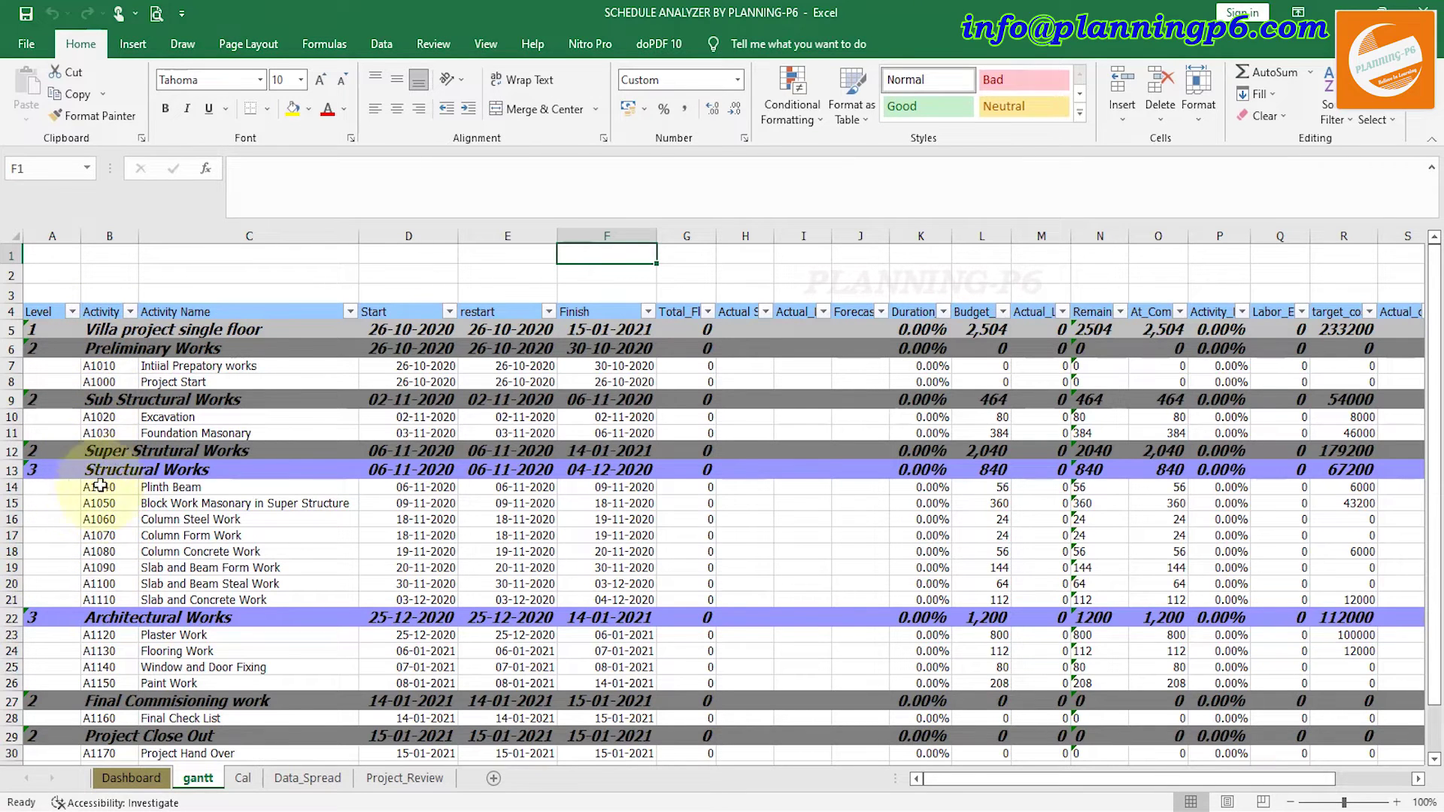
{"action": "left_click_drag", "start_coordinate": [129, 235], "coordinate": [153, 234]}
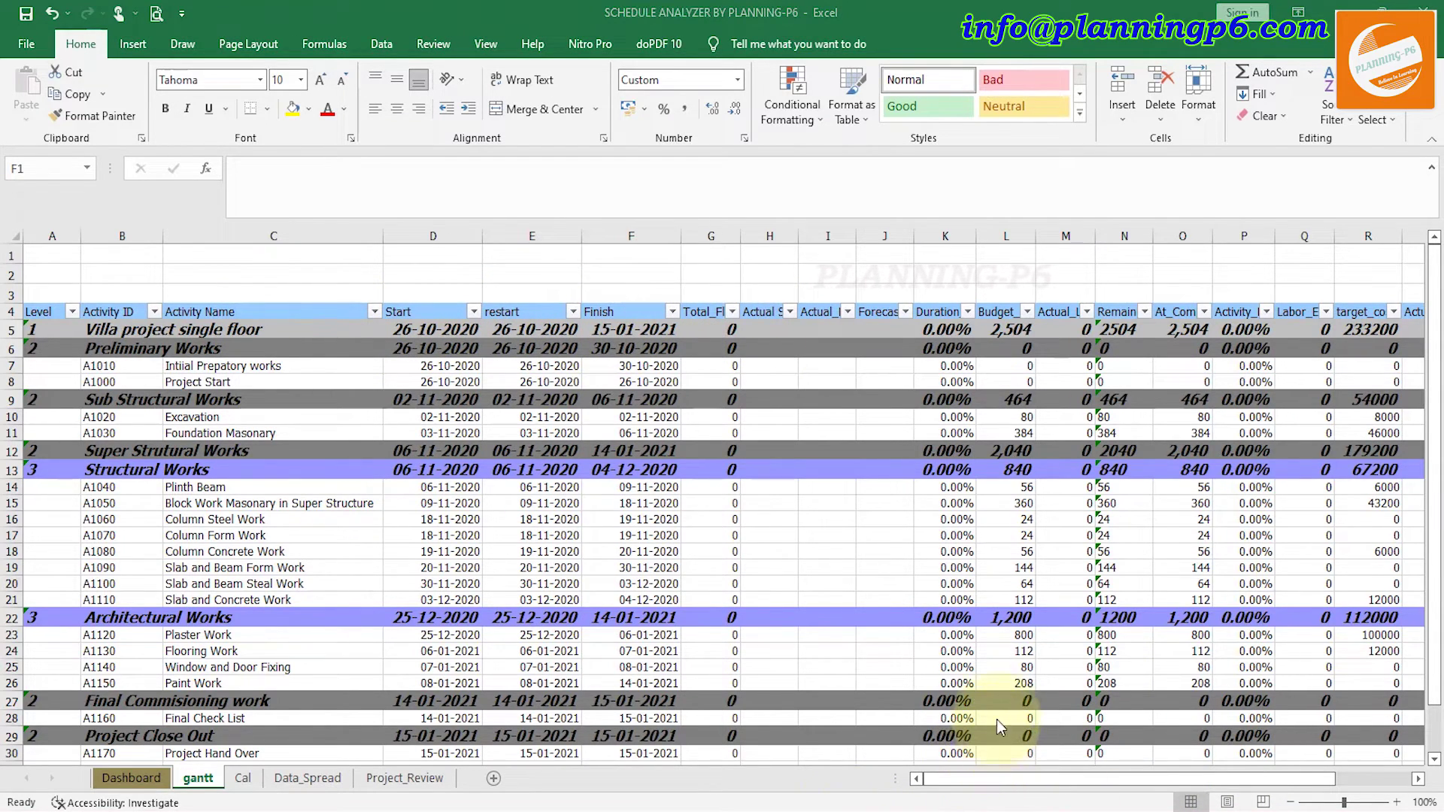
- Widen the budget labor, Labor_Earned, target_cost and remain_cost columns (L, Q, R and T) on the gantt sheet
{"action": "left_click", "coordinate": [1101, 773]}
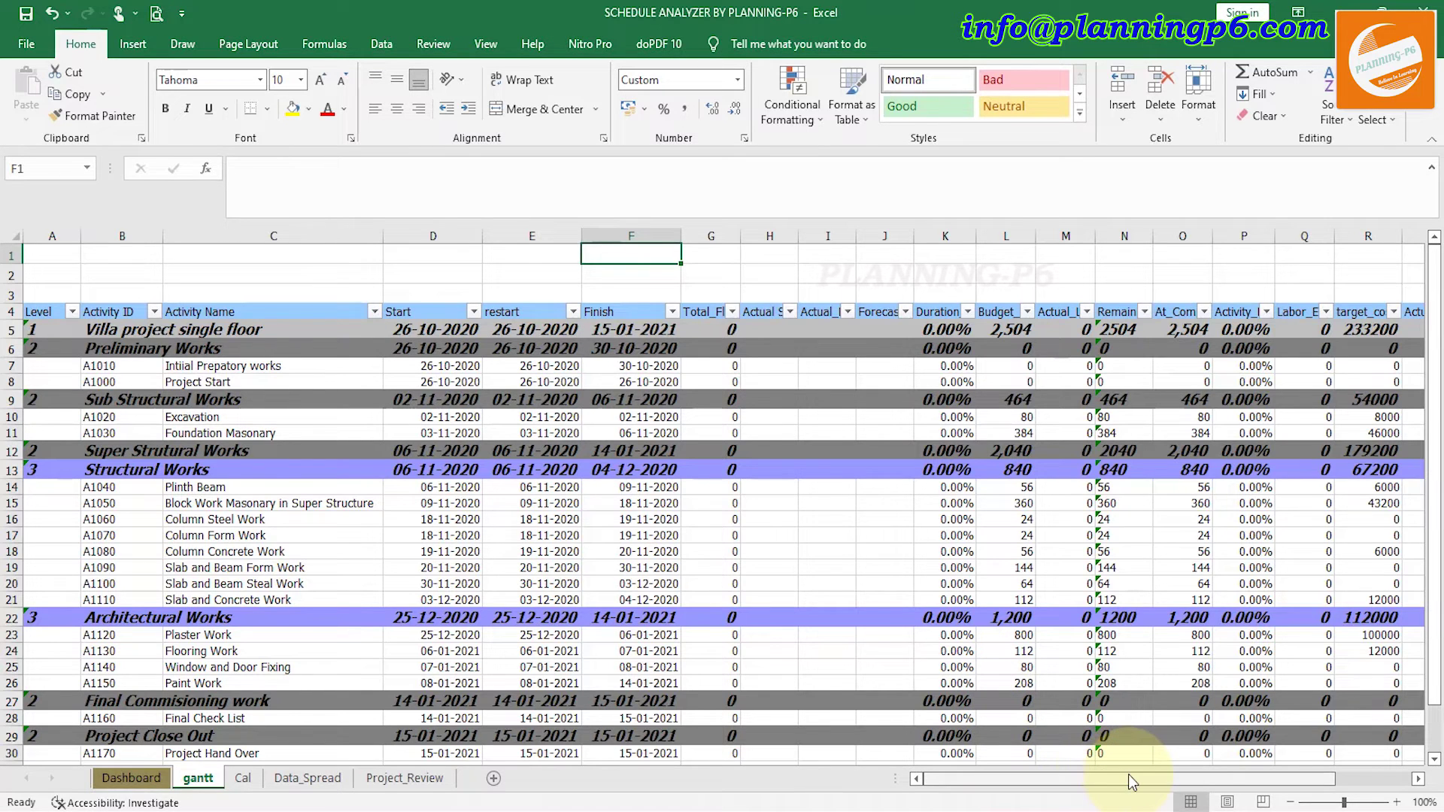
{"action": "left_click_drag", "start_coordinate": [1217, 786], "coordinate": [1236, 783]}
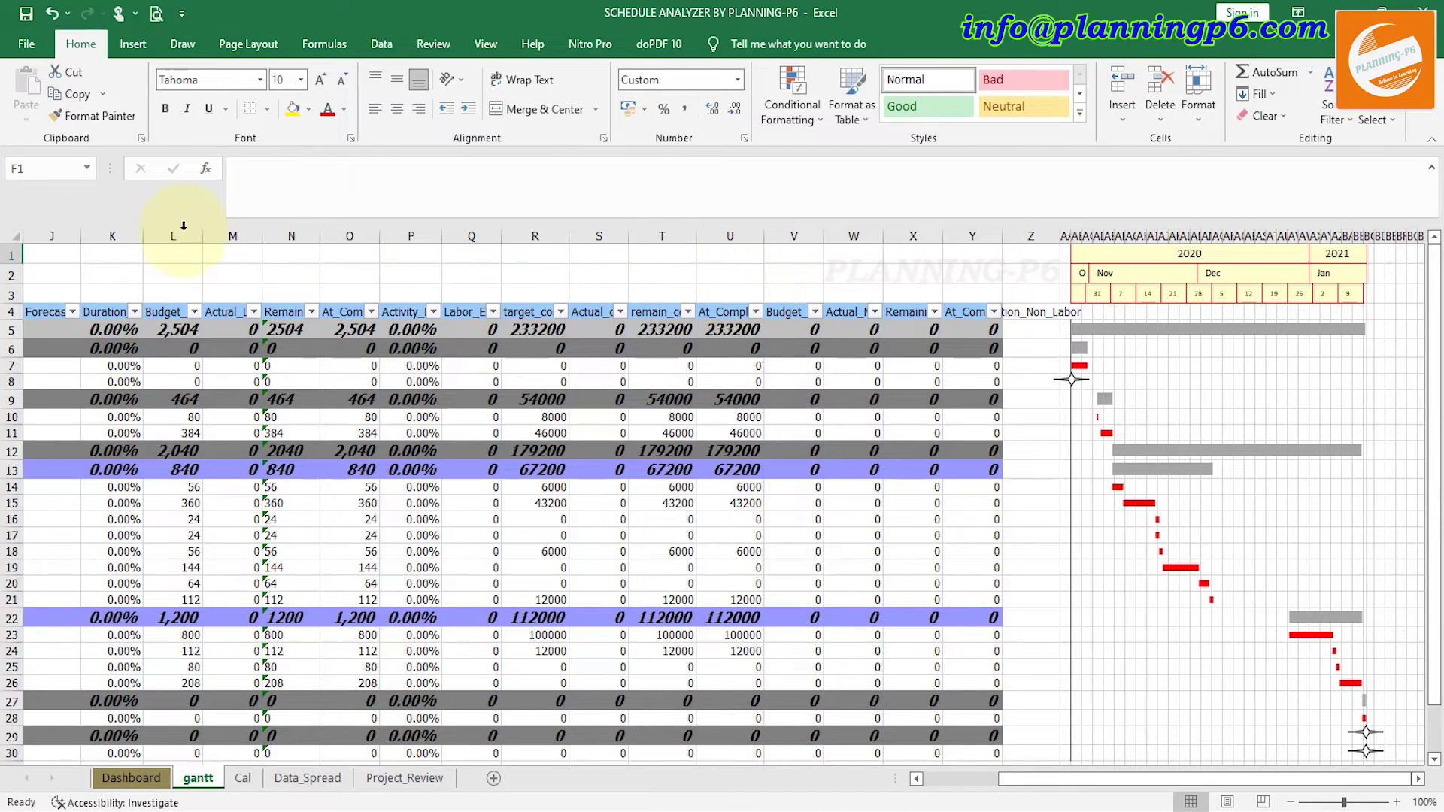
{"action": "left_click_drag", "start_coordinate": [203, 235], "coordinate": [209, 243]}
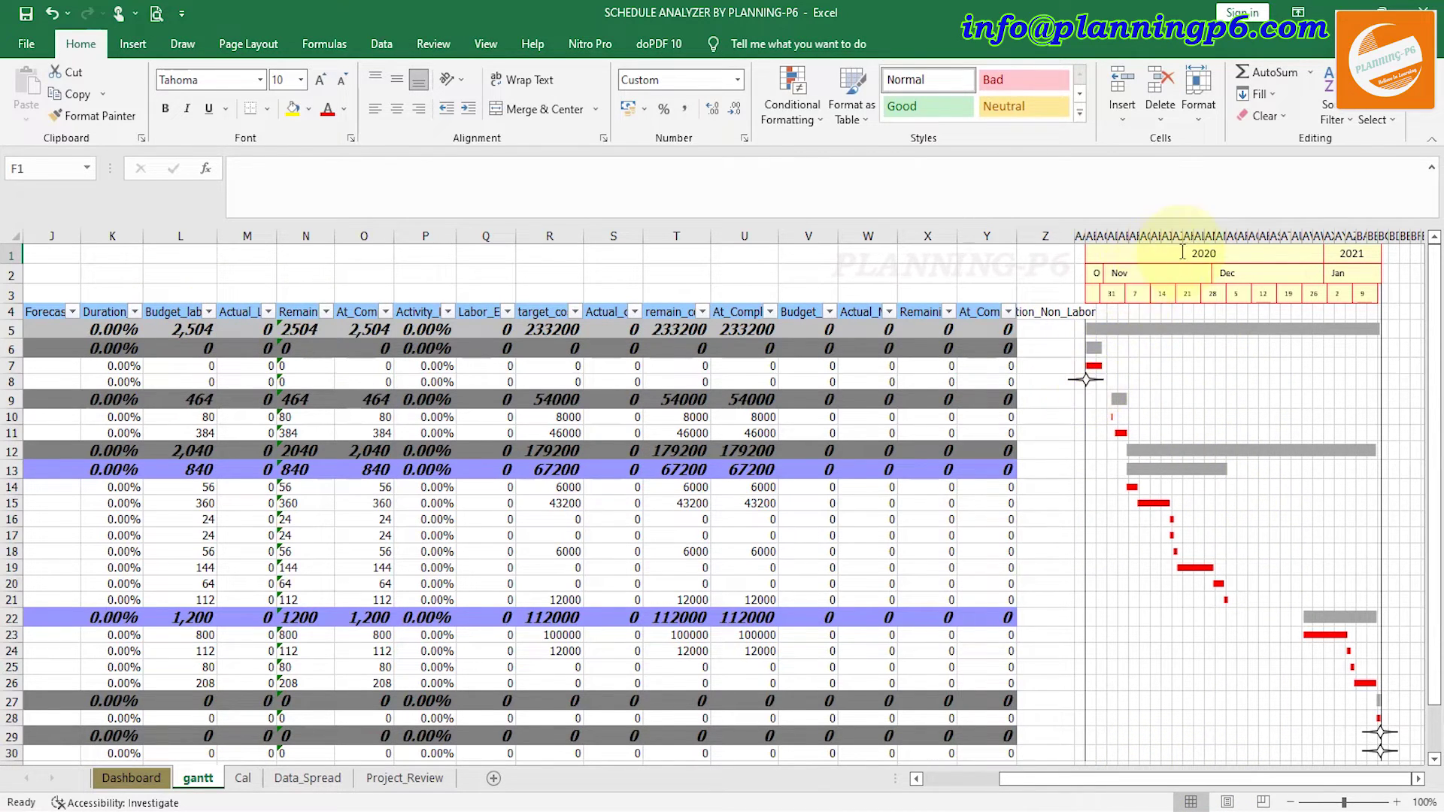
{"action": "scroll", "coordinate": [1168, 451], "scroll_direction": "down", "scroll_amount": 3}
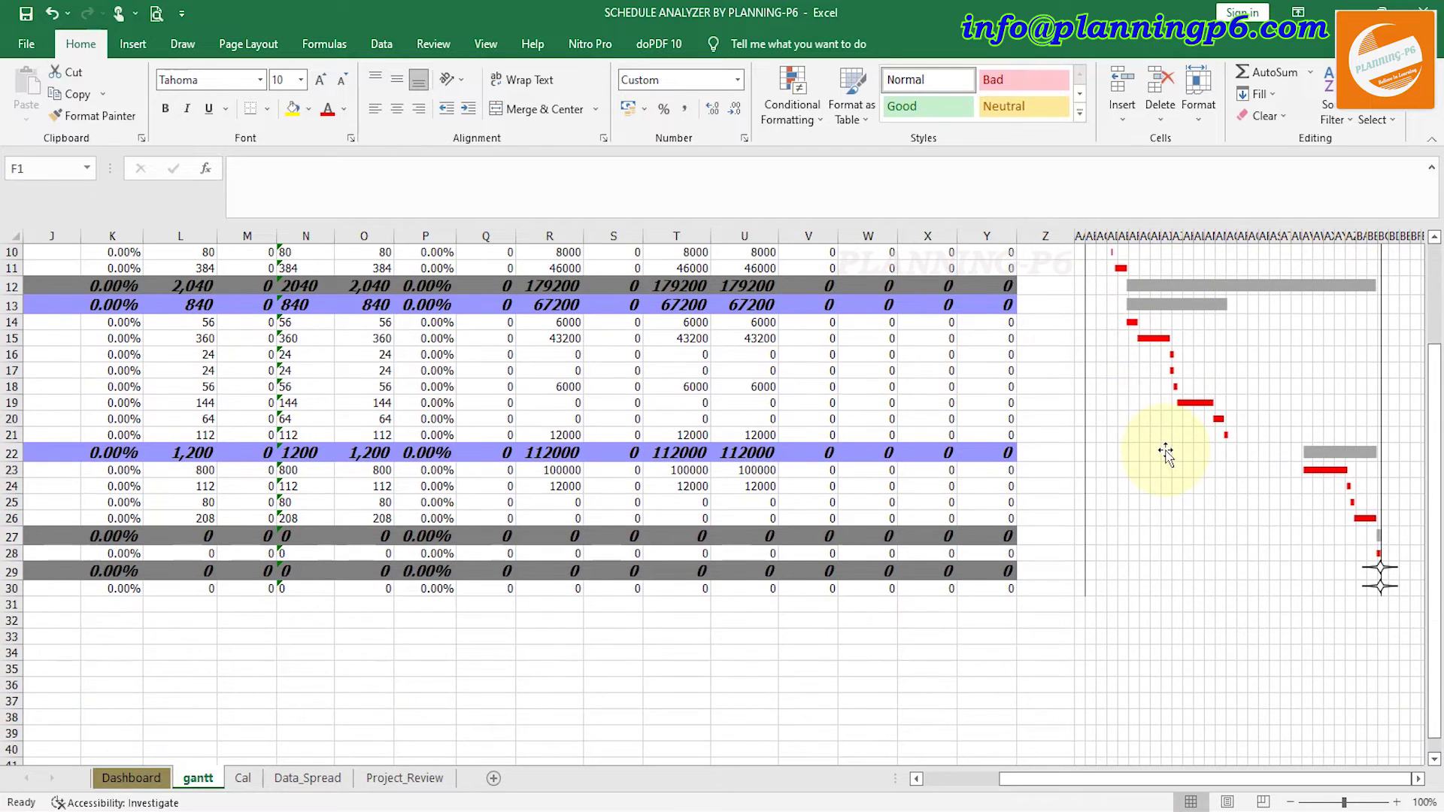
{"action": "scroll", "coordinate": [1165, 452], "scroll_direction": "down", "scroll_amount": 1}
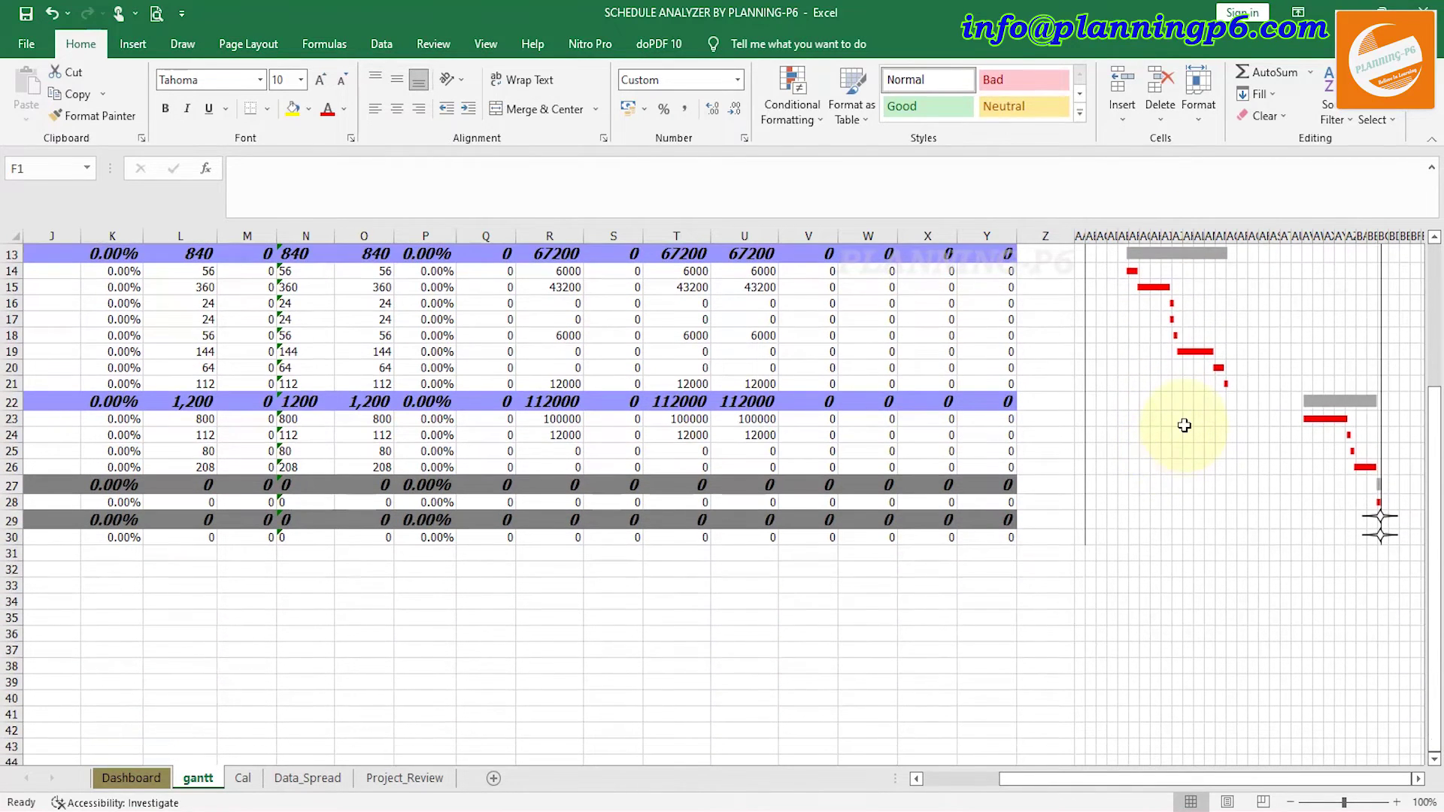
{"action": "scroll", "coordinate": [1185, 426], "scroll_direction": "up", "scroll_amount": 4}
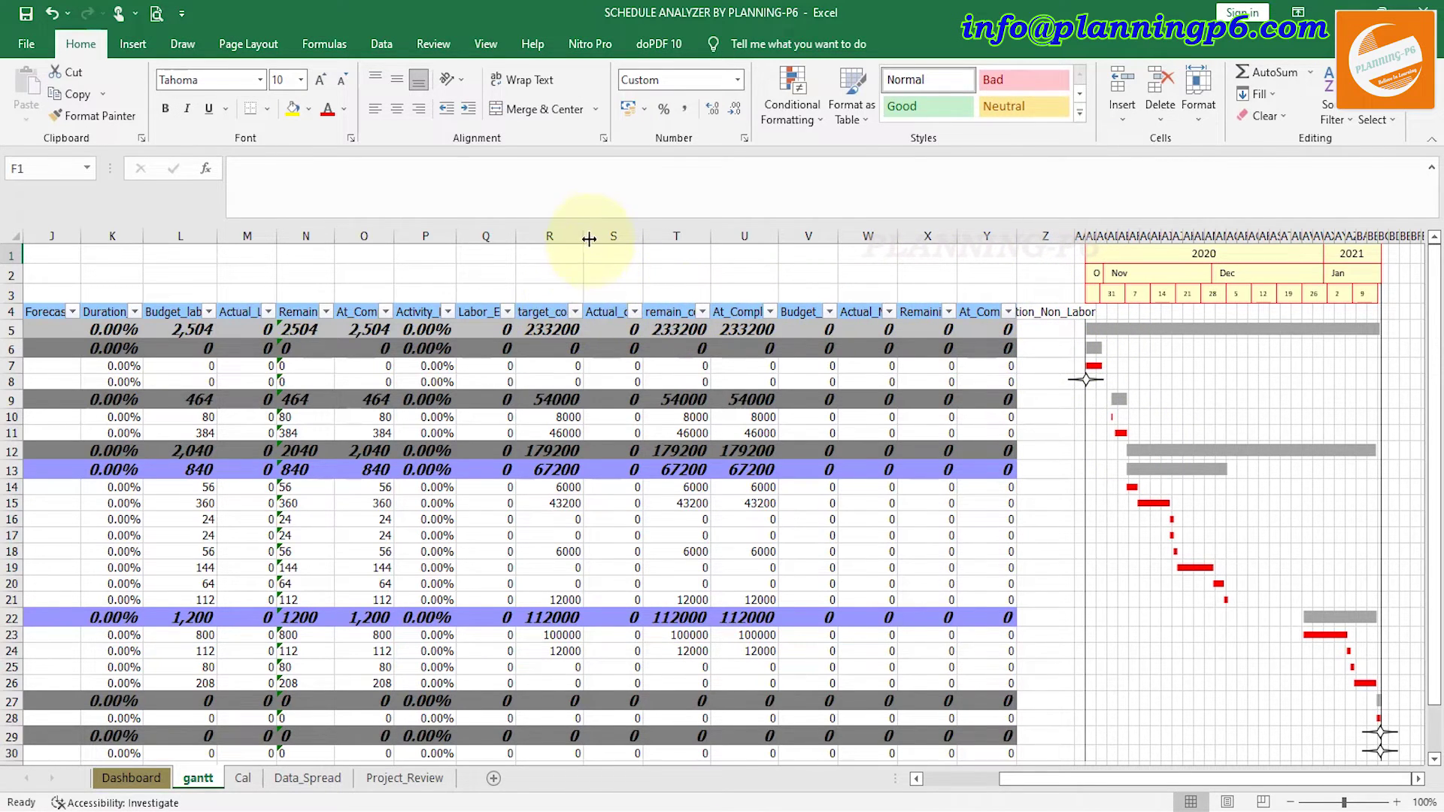
{"action": "left_click_drag", "start_coordinate": [583, 235], "coordinate": [608, 235]}
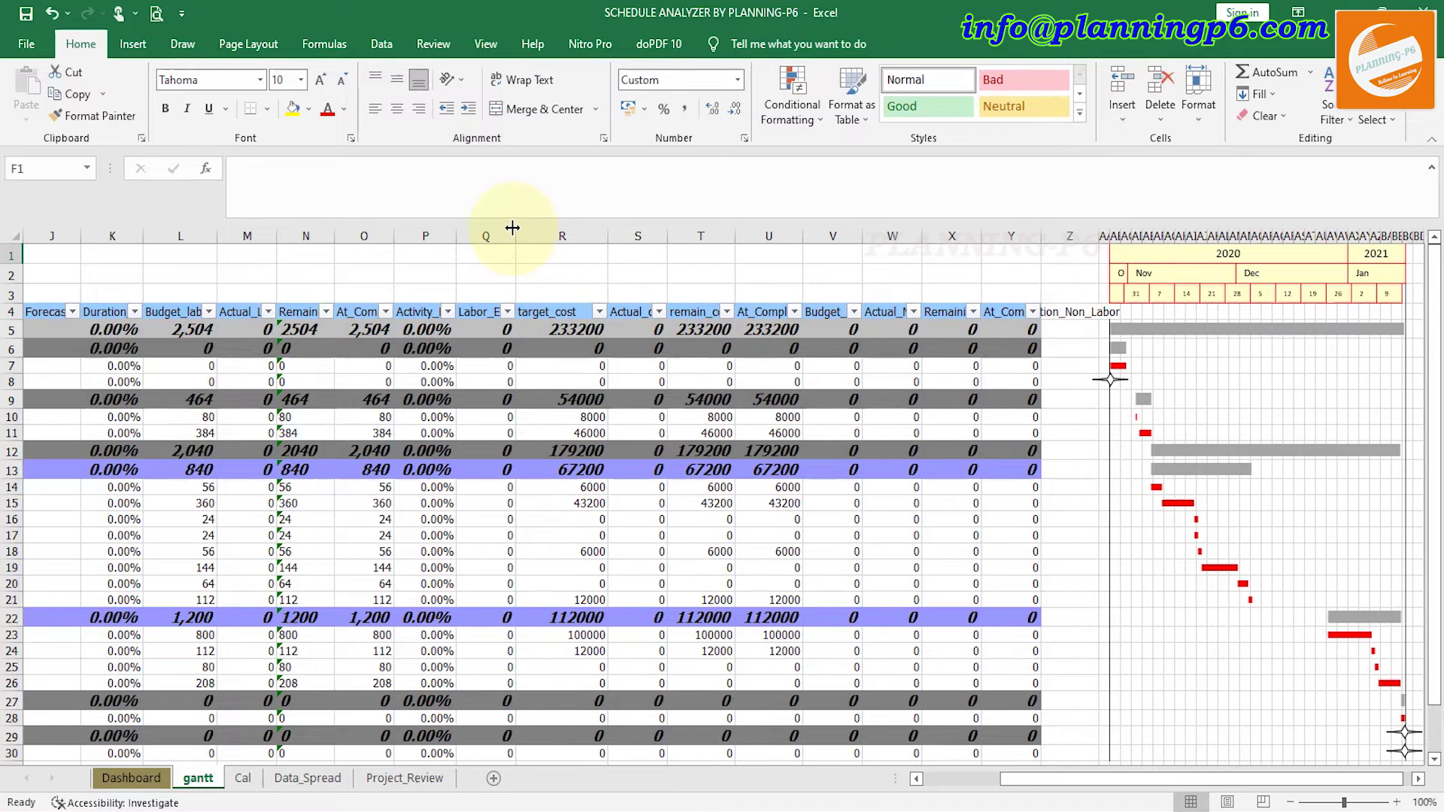
{"action": "left_click_drag", "start_coordinate": [516, 236], "coordinate": [536, 236]}
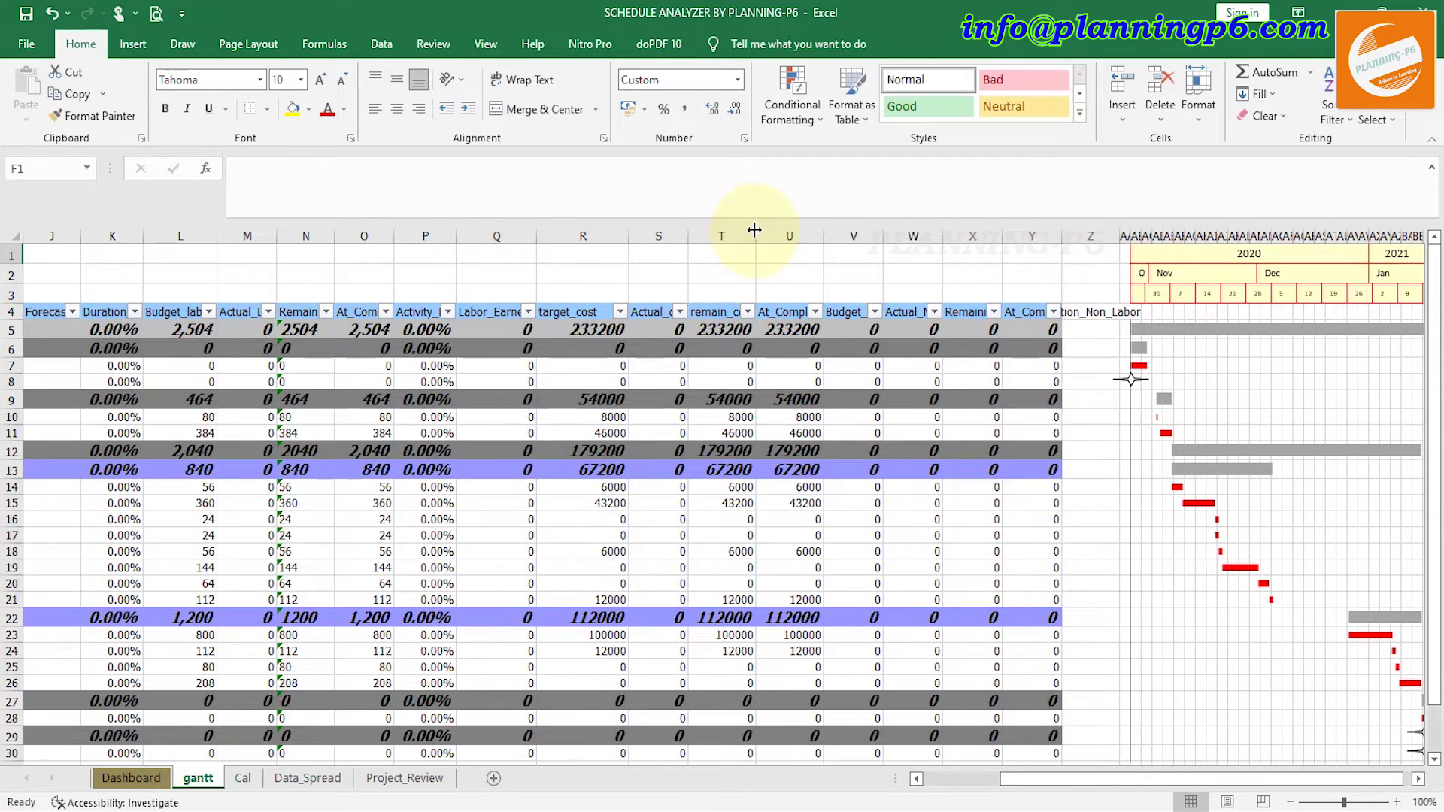
{"action": "left_click_drag", "start_coordinate": [756, 236], "coordinate": [808, 235]}
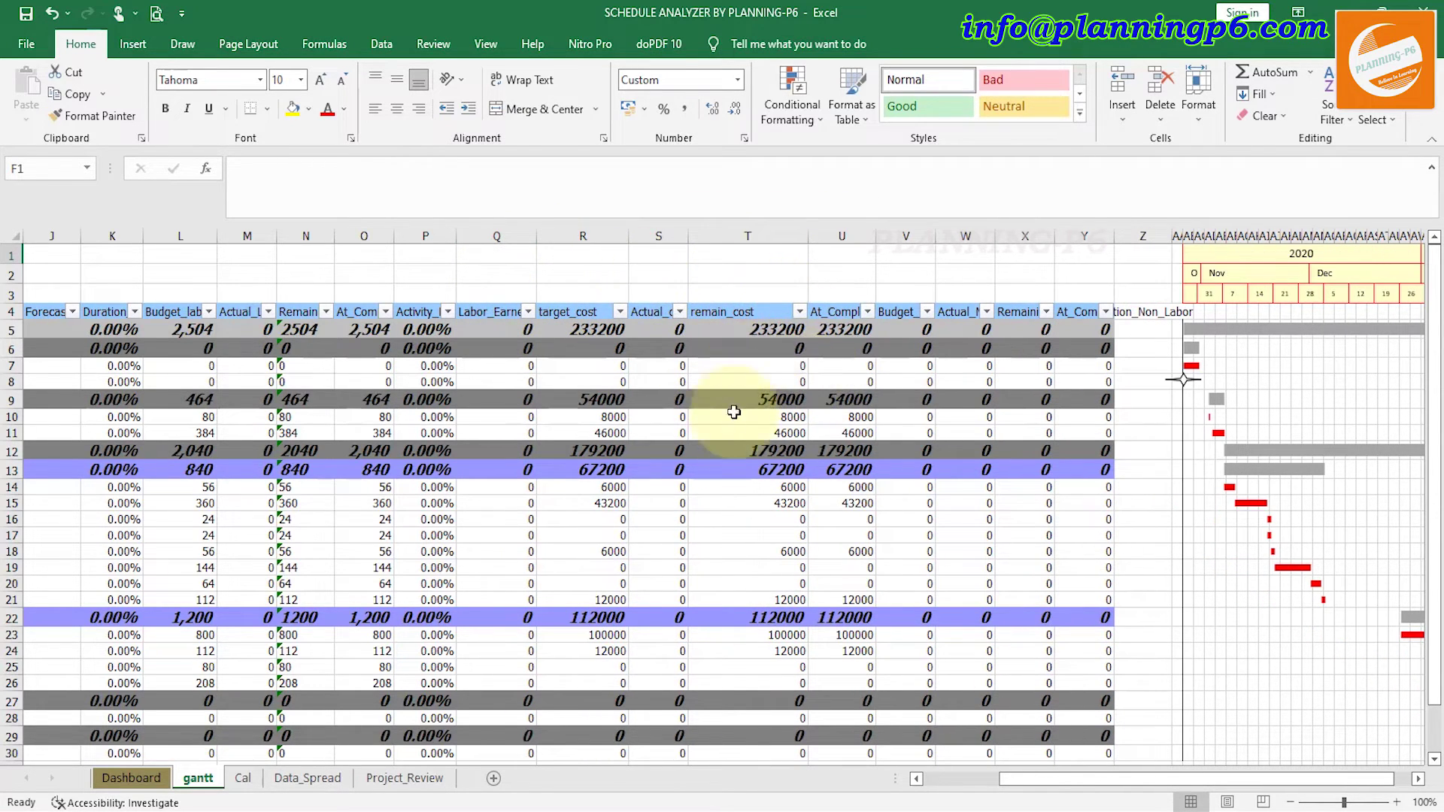
- Review the activity rows on the gantt sheet, from the cost columns back to the Level and Activity ID columns
{"action": "scroll", "coordinate": [715, 434], "scroll_direction": "down", "scroll_amount": 2}
{"action": "scroll", "coordinate": [714, 434], "scroll_direction": "down", "scroll_amount": 4}
{"action": "scroll", "coordinate": [715, 433], "scroll_direction": "up", "scroll_amount": 6}
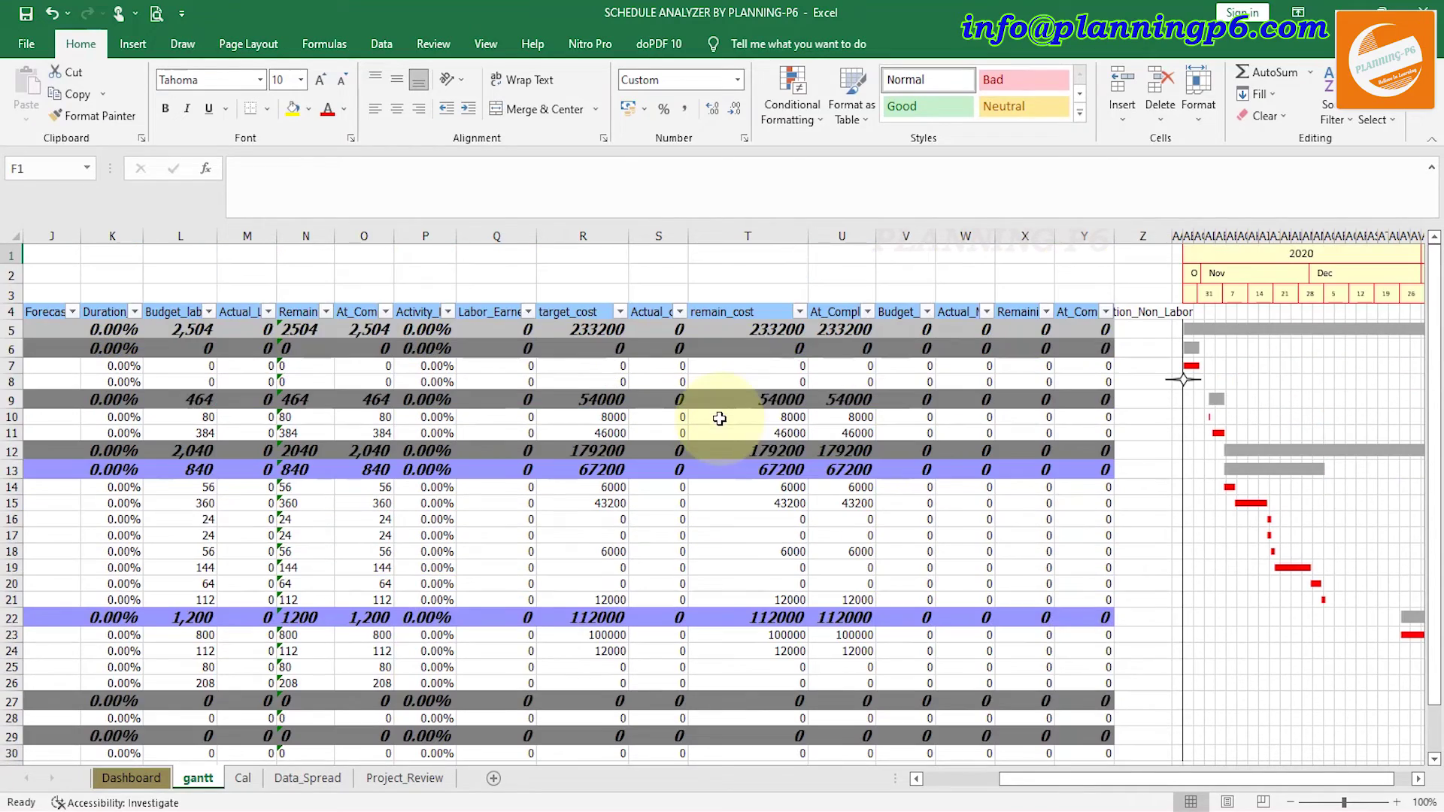
{"action": "left_click_drag", "start_coordinate": [1087, 779], "coordinate": [804, 779]}
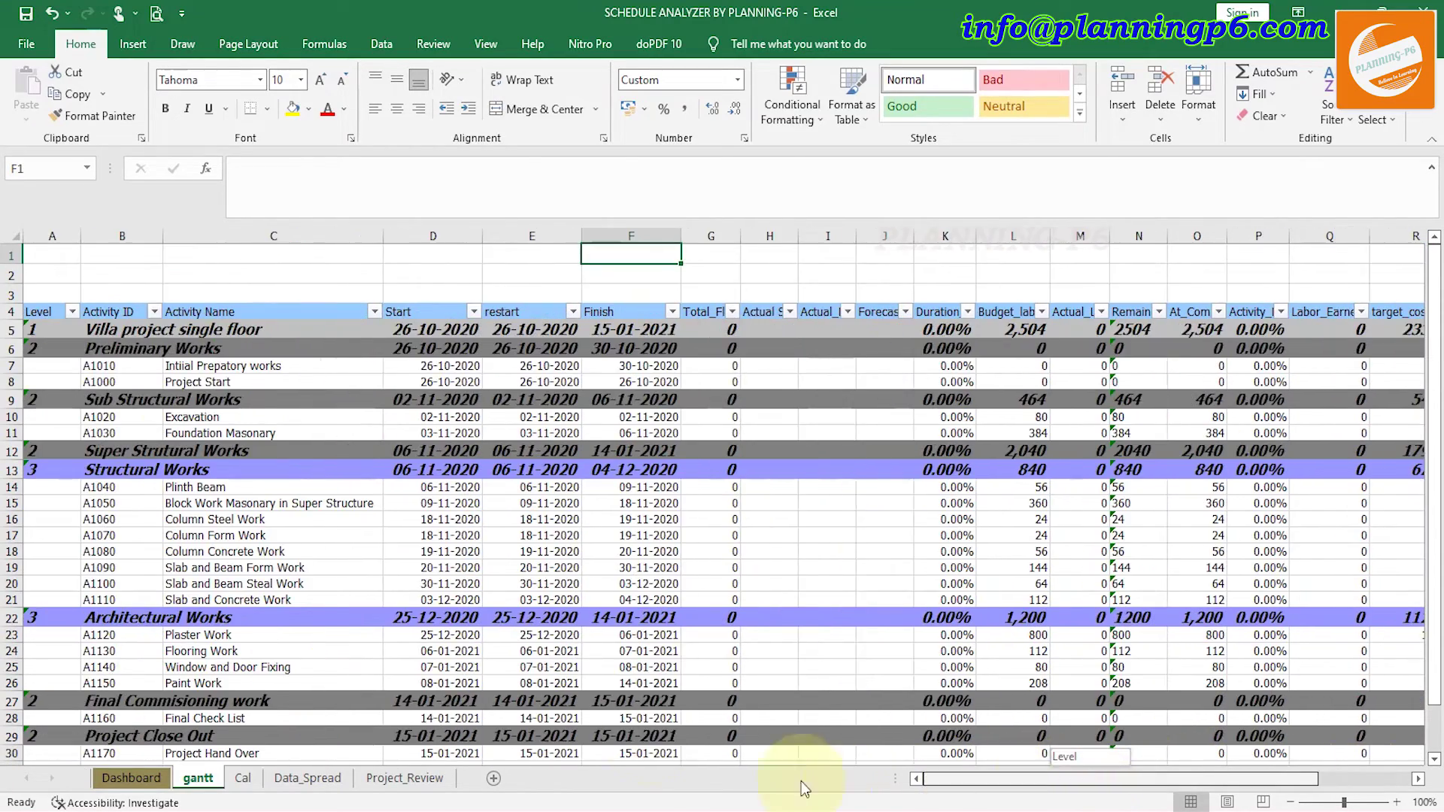
{"action": "scroll", "coordinate": [148, 559], "scroll_direction": "down", "scroll_amount": 3}
{"action": "scroll", "coordinate": [148, 559], "scroll_direction": "up", "scroll_amount": 3}
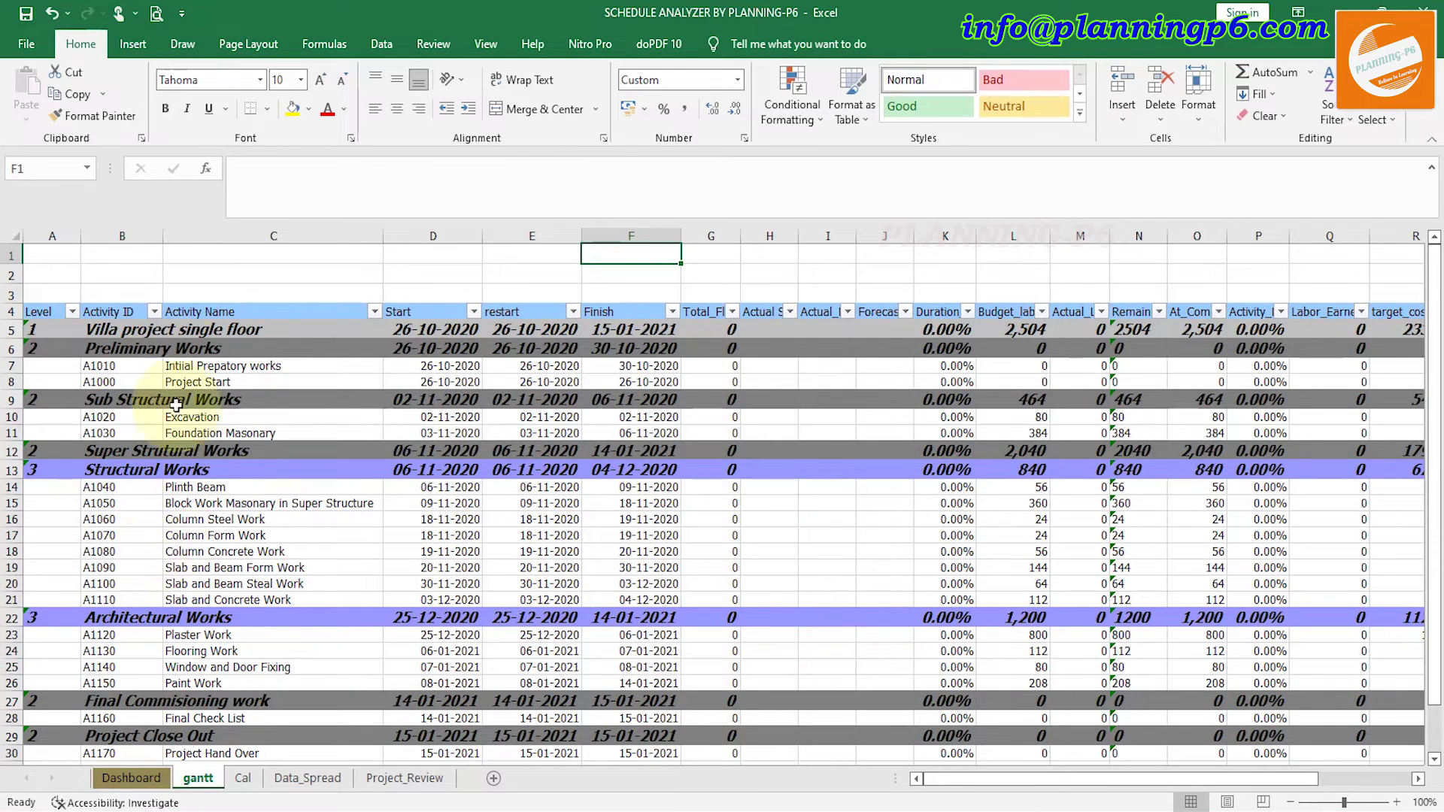
- Return to the Dashboard sheet, view the workbook's About information and close it
{"action": "left_click", "coordinate": [160, 775]}
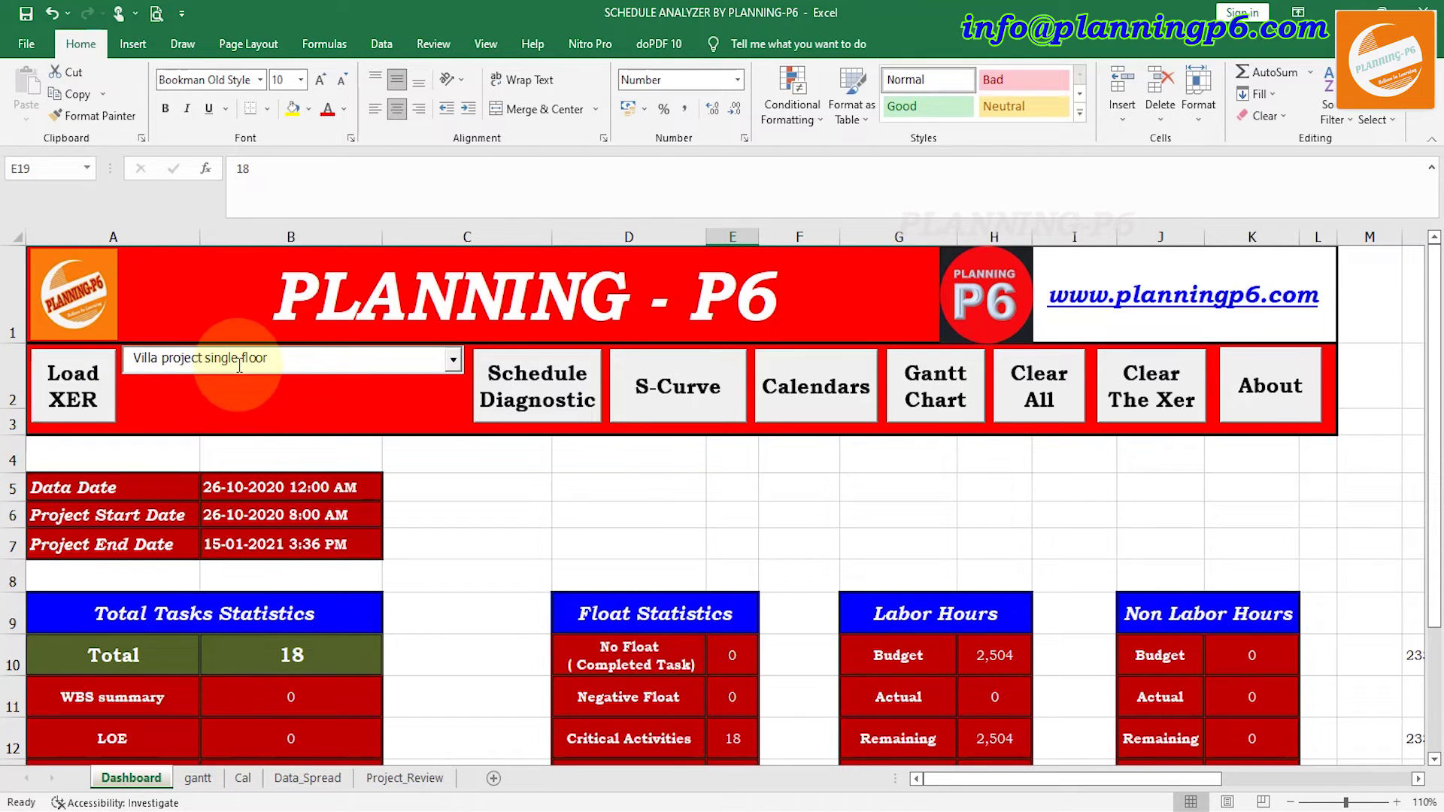
{"action": "left_click", "coordinate": [1270, 398]}
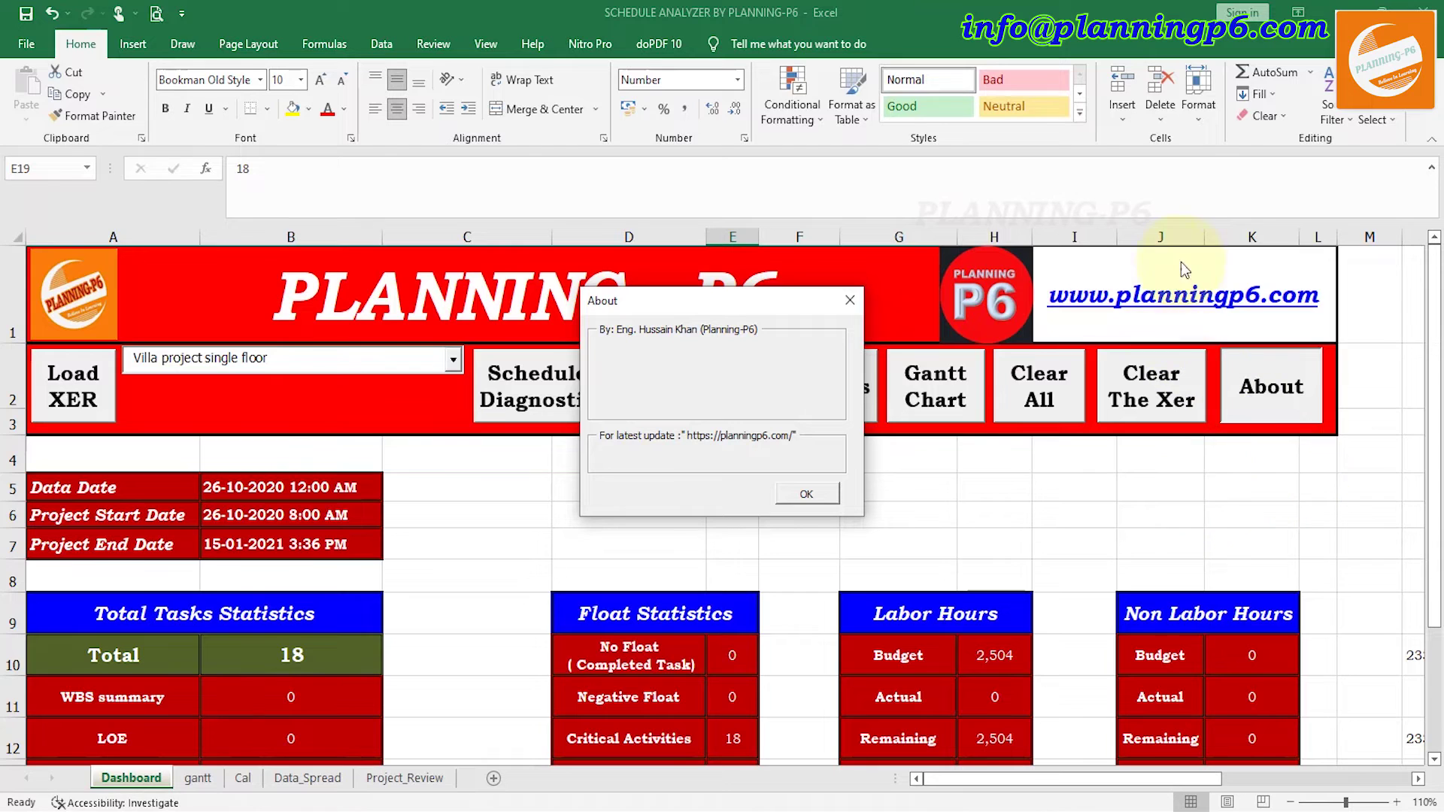
{"action": "left_click", "coordinate": [848, 300]}
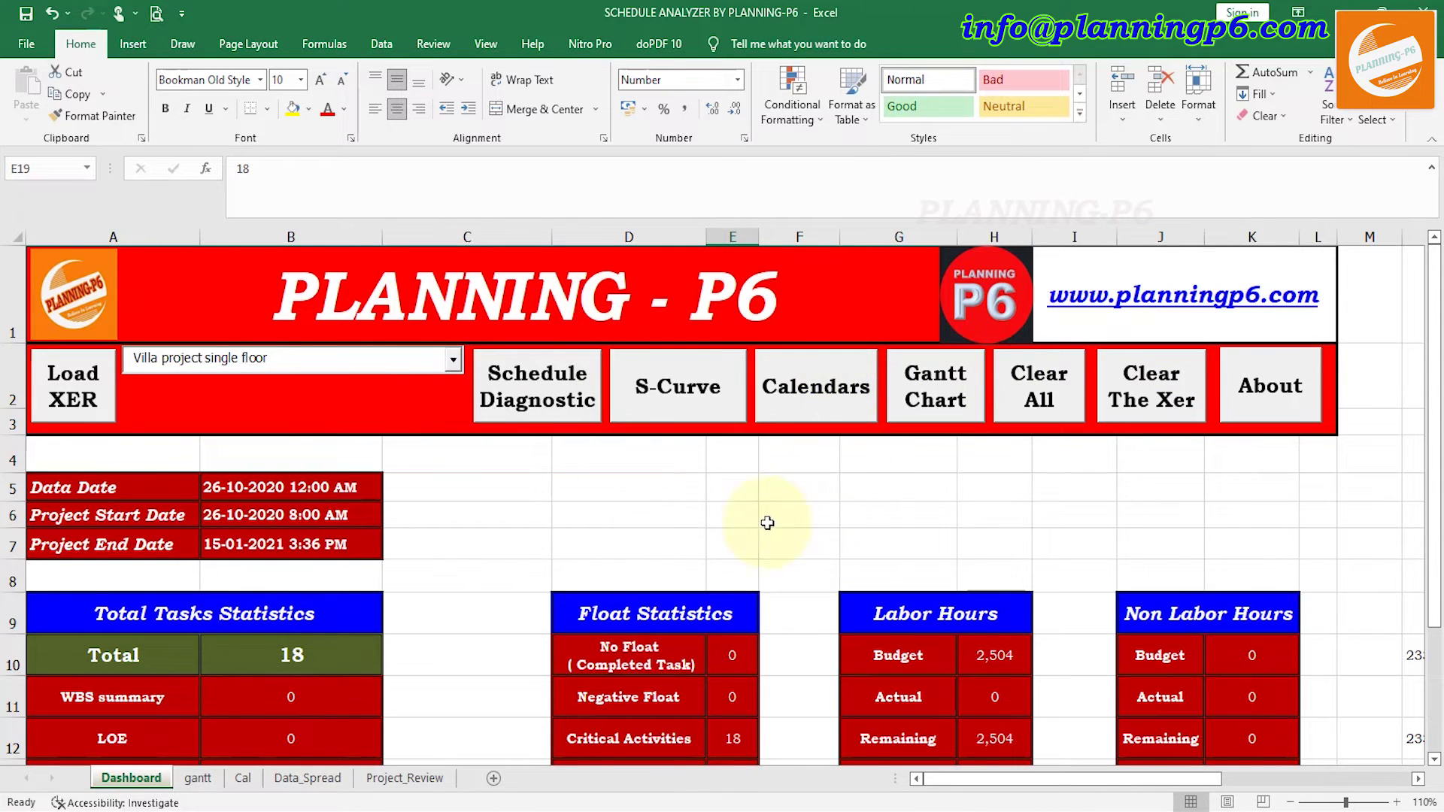
- Look over the villa project's results on the Dashboard, Data_Spread, Cal and gantt sheets
{"action": "scroll", "coordinate": [687, 490], "scroll_direction": "down", "scroll_amount": 2}
{"action": "scroll", "coordinate": [642, 459], "scroll_direction": "up", "scroll_amount": 1}
{"action": "scroll", "coordinate": [642, 459], "scroll_direction": "up", "scroll_amount": 2}
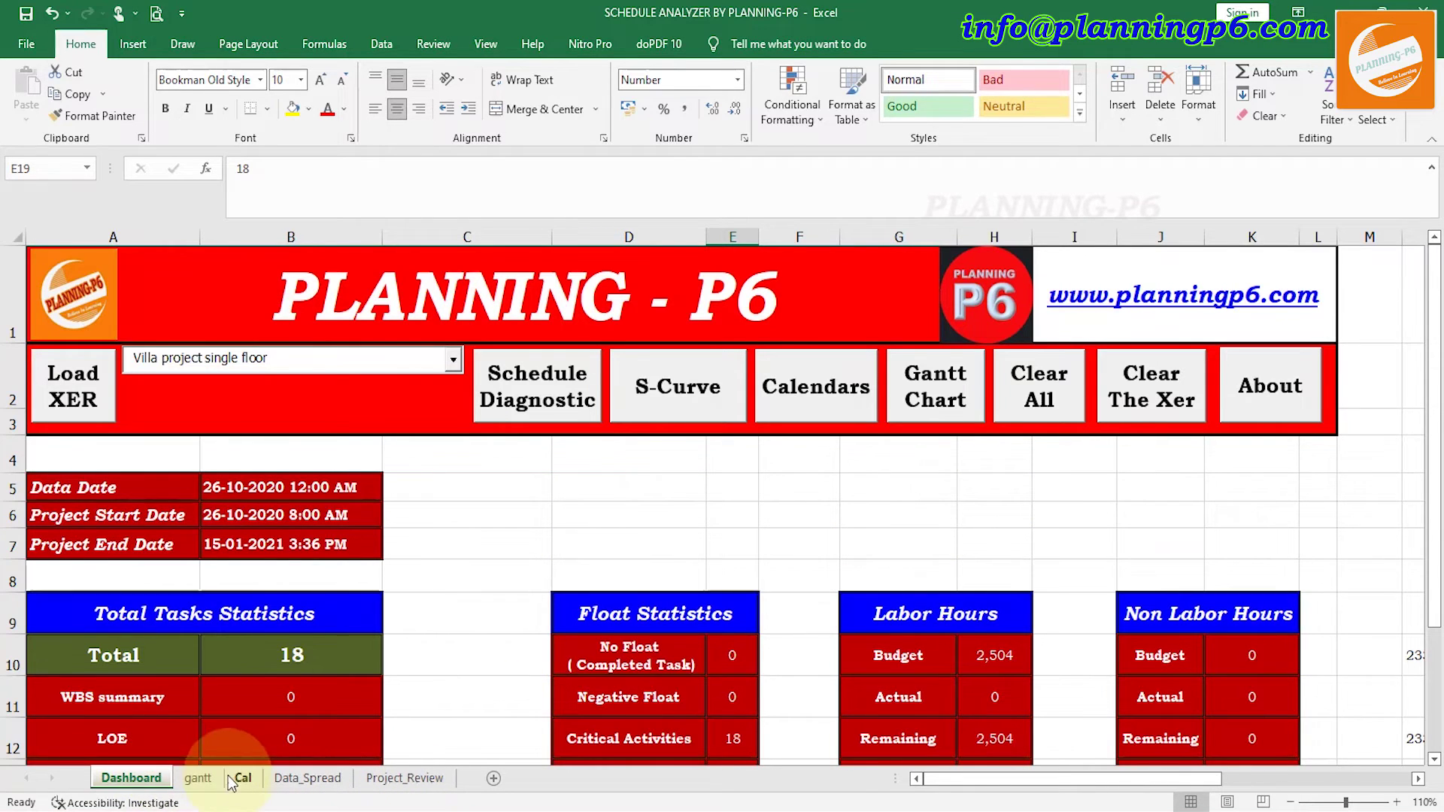
{"action": "left_click", "coordinate": [305, 778]}
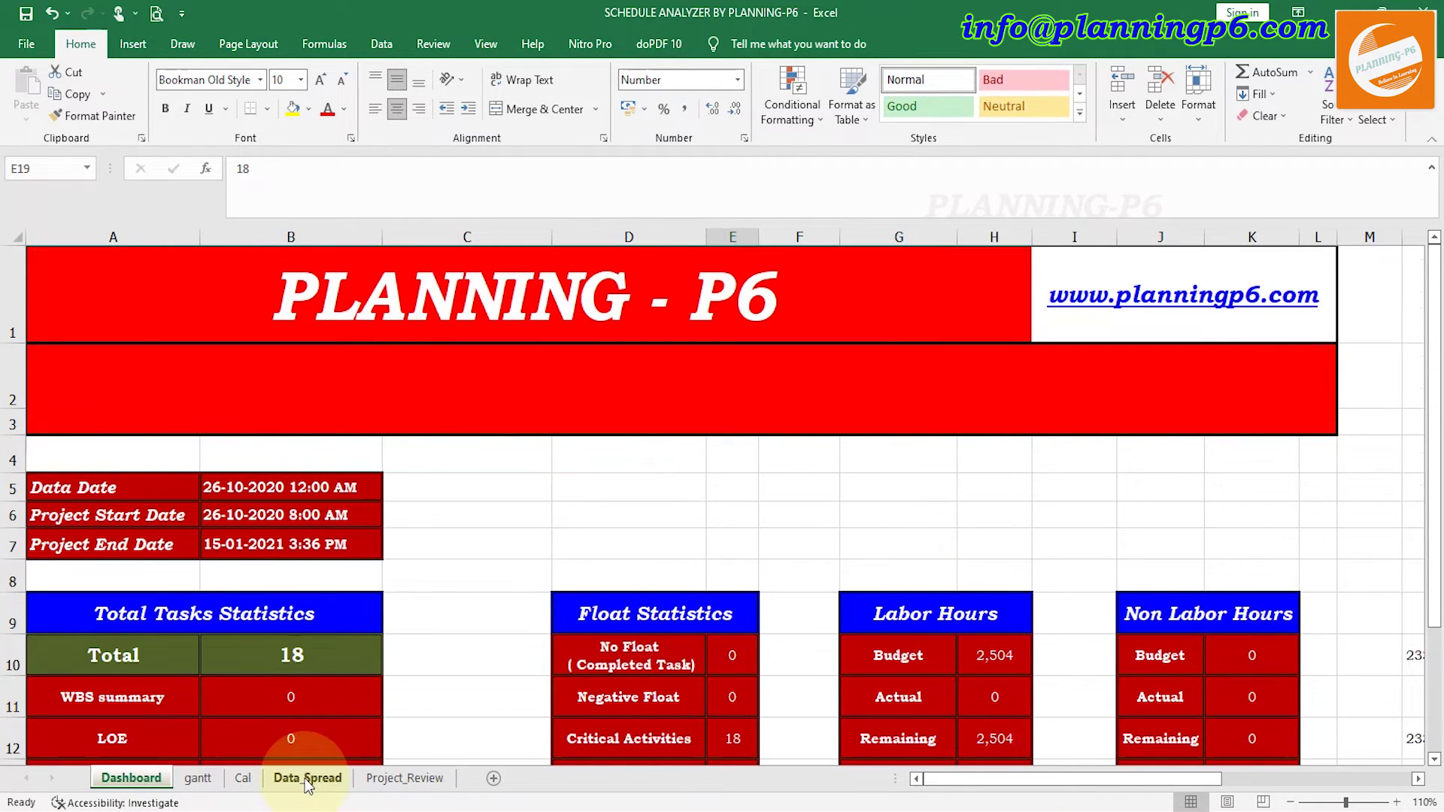
{"action": "left_click", "coordinate": [238, 779]}
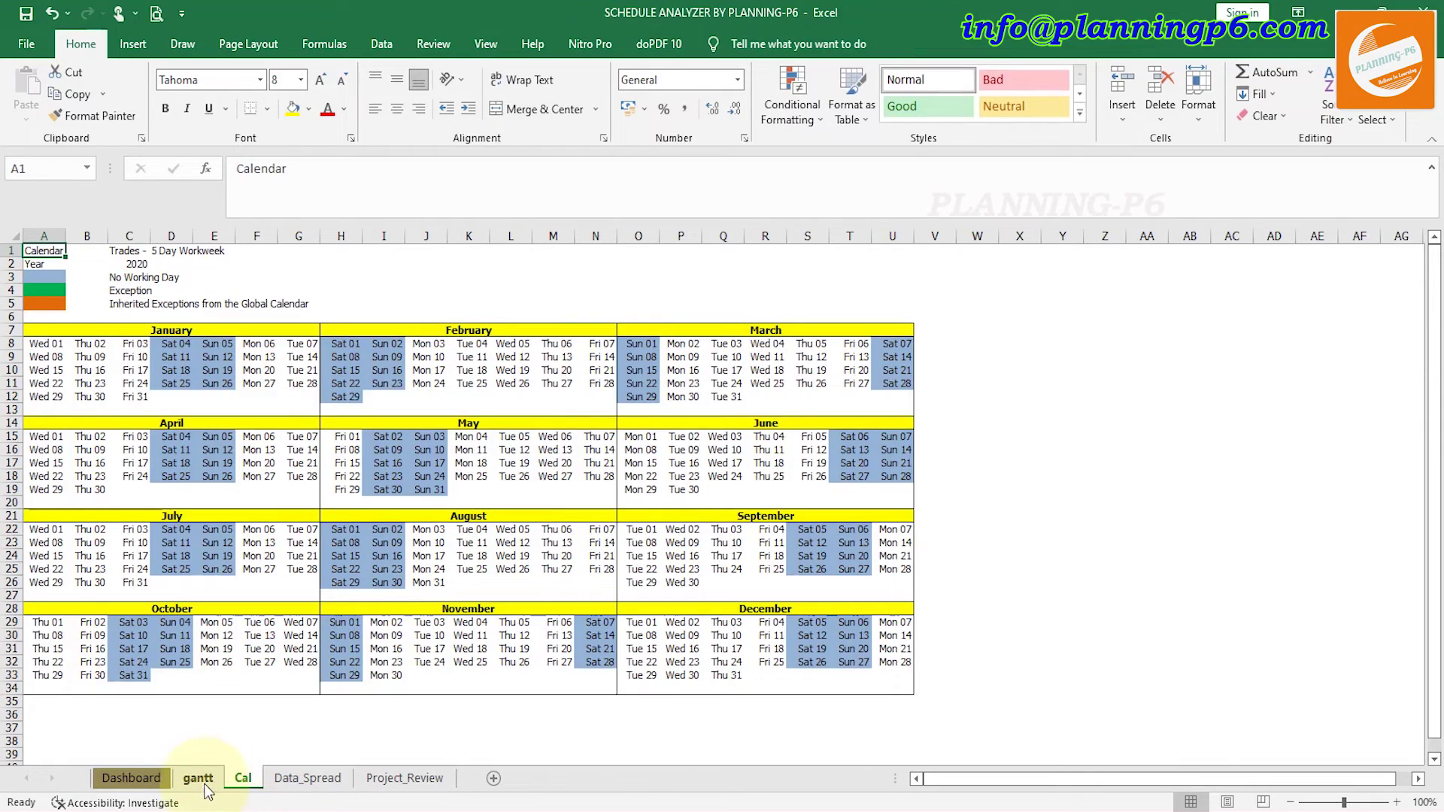
{"action": "left_click", "coordinate": [199, 778]}
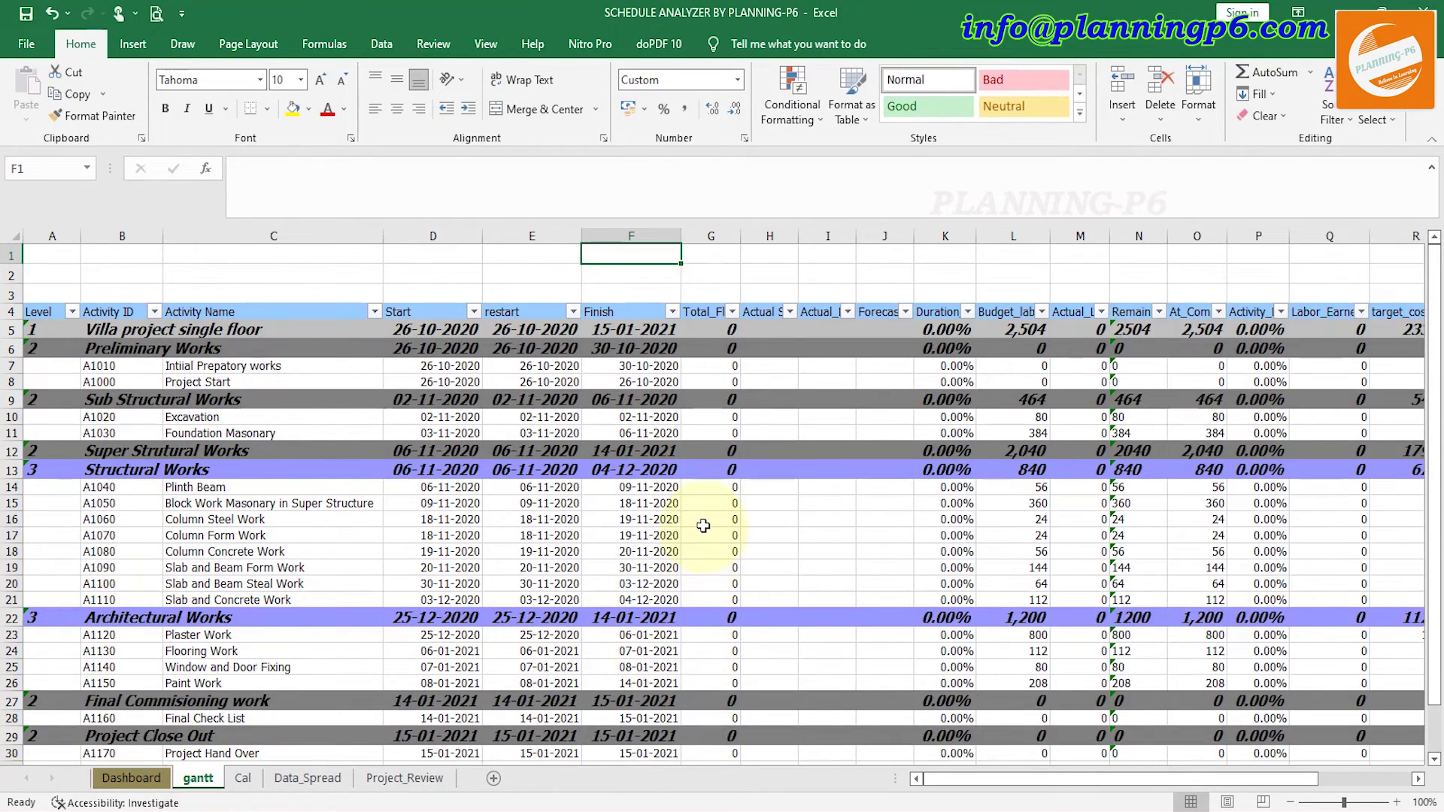
{"action": "scroll", "coordinate": [703, 526], "scroll_direction": "down", "scroll_amount": 4}
{"action": "scroll", "coordinate": [703, 523], "scroll_direction": "up", "scroll_amount": 4}
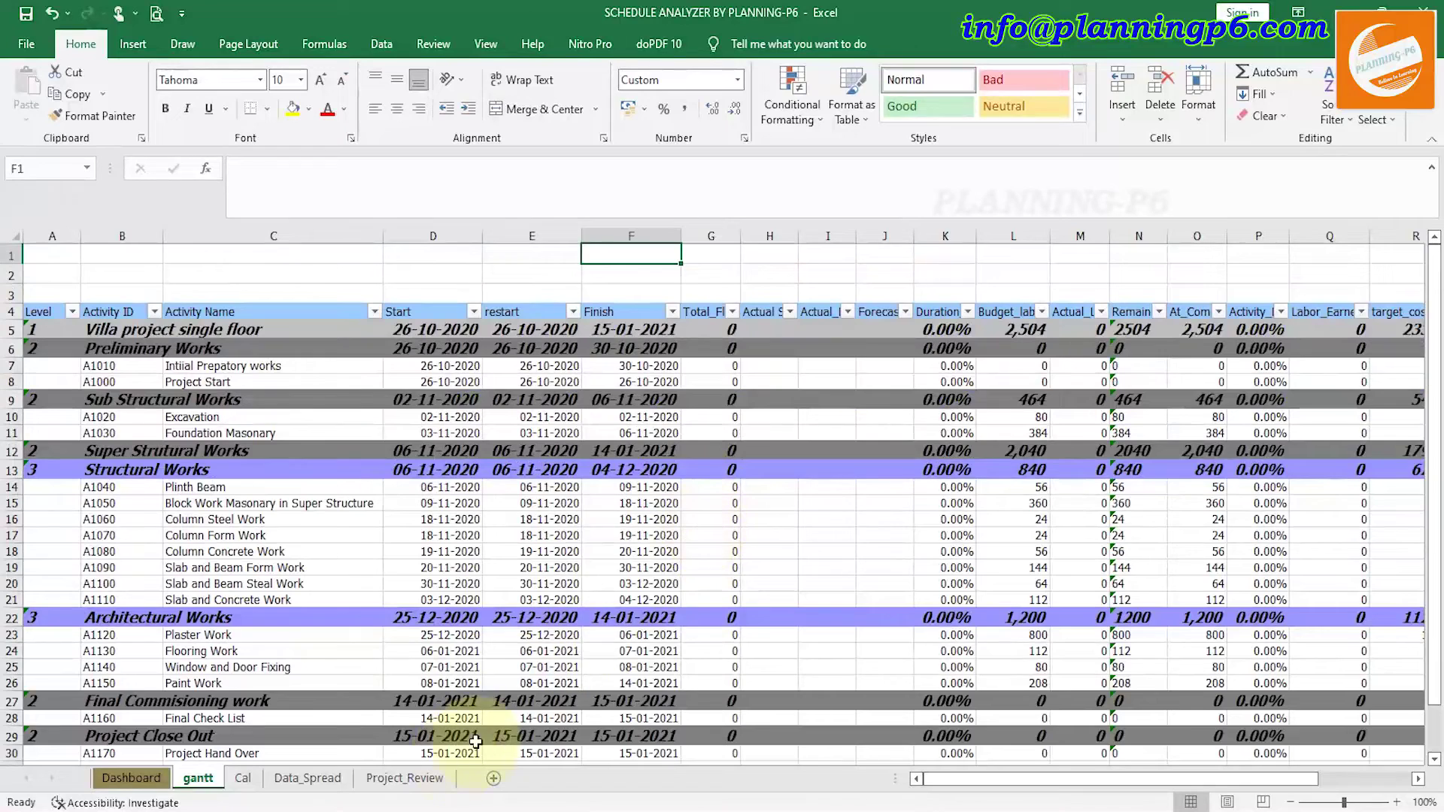
- Clear all project data and generated sheets from the Dashboard, and check that the project list is empty
{"action": "left_click", "coordinate": [131, 778]}
{"action": "left_click", "coordinate": [1066, 390]}
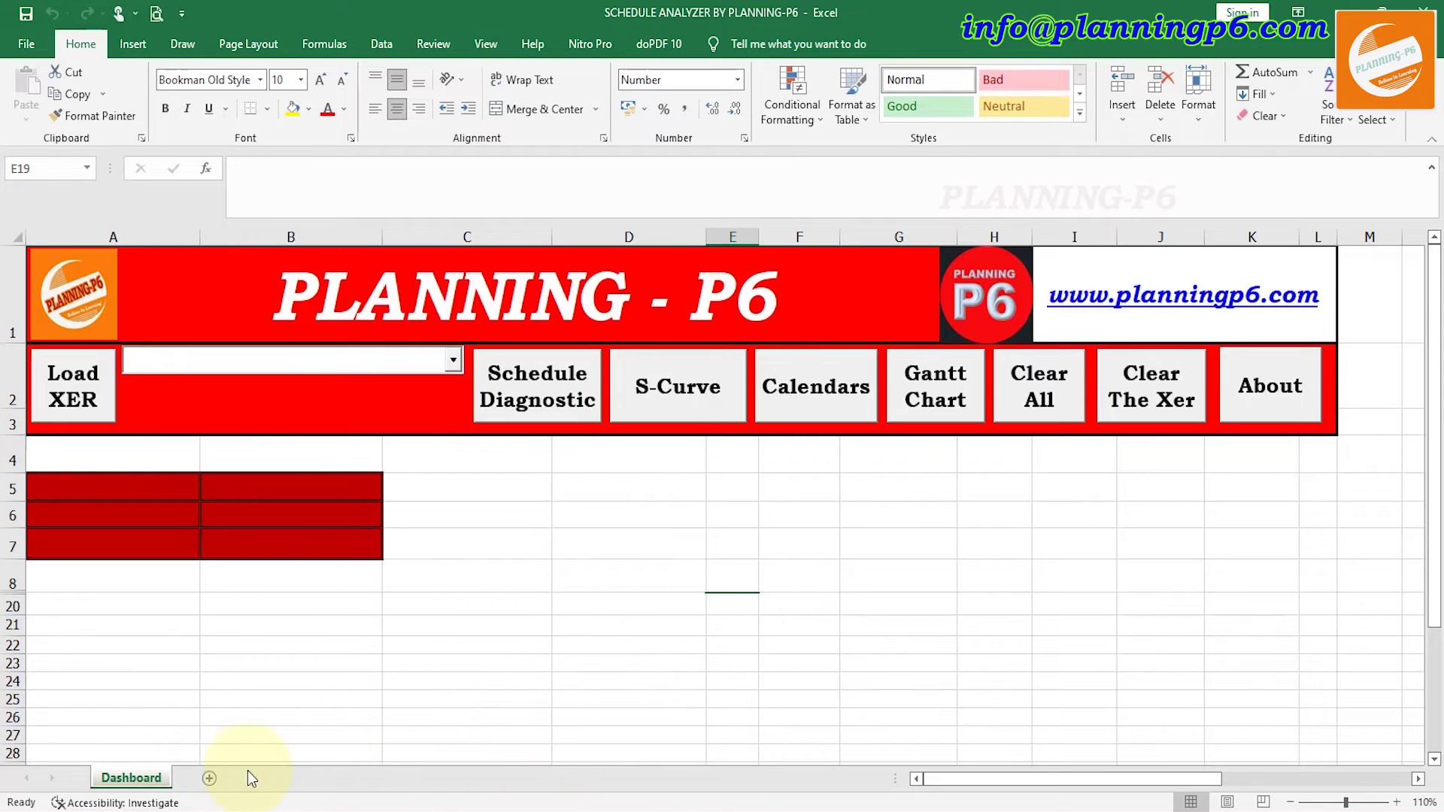
{"action": "left_click", "coordinate": [454, 361]}
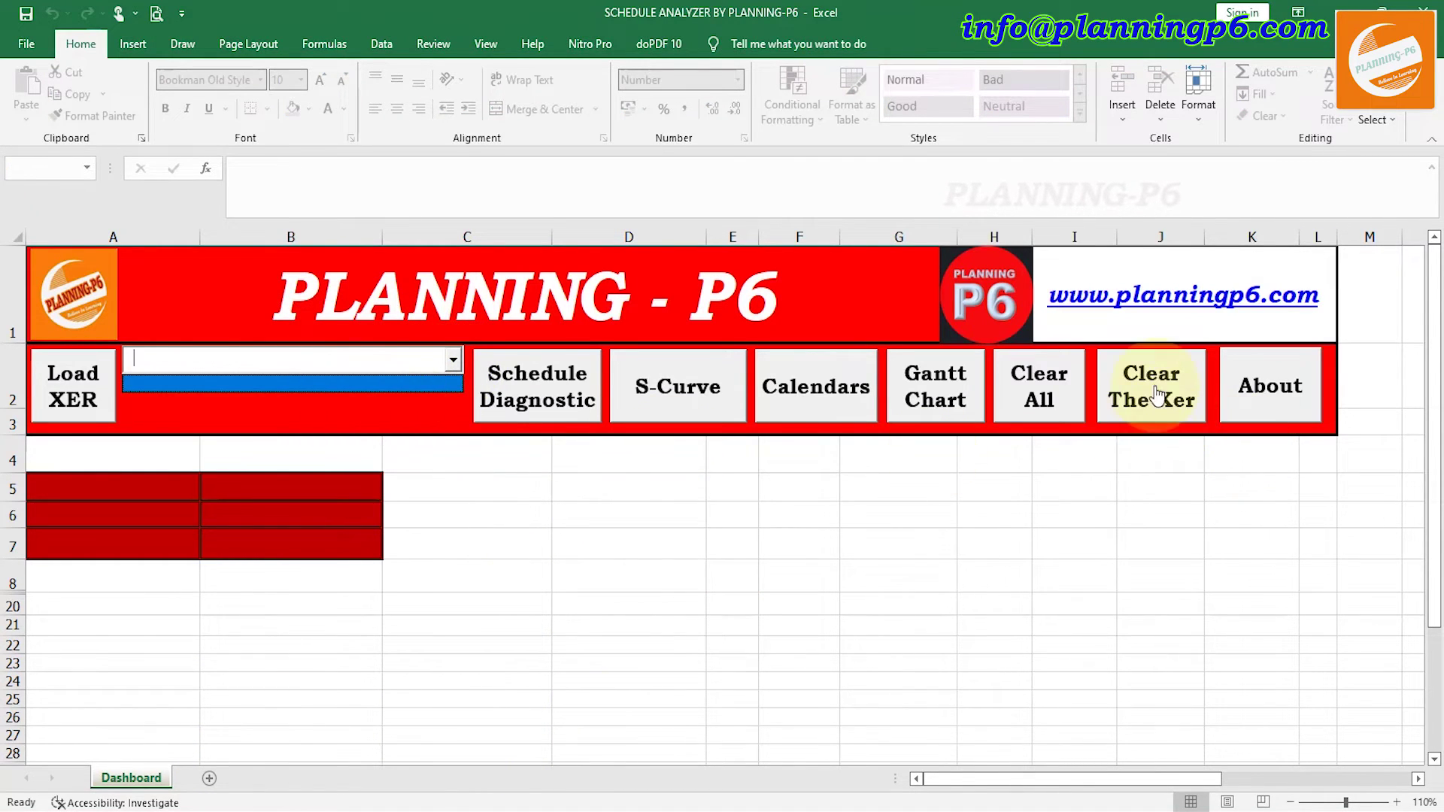
- Load the Condensate storage Tanks Level IV baseline XER from the Planning-P6 Schedules XER folder and select its construction schedule project
{"action": "left_click", "coordinate": [70, 403]}
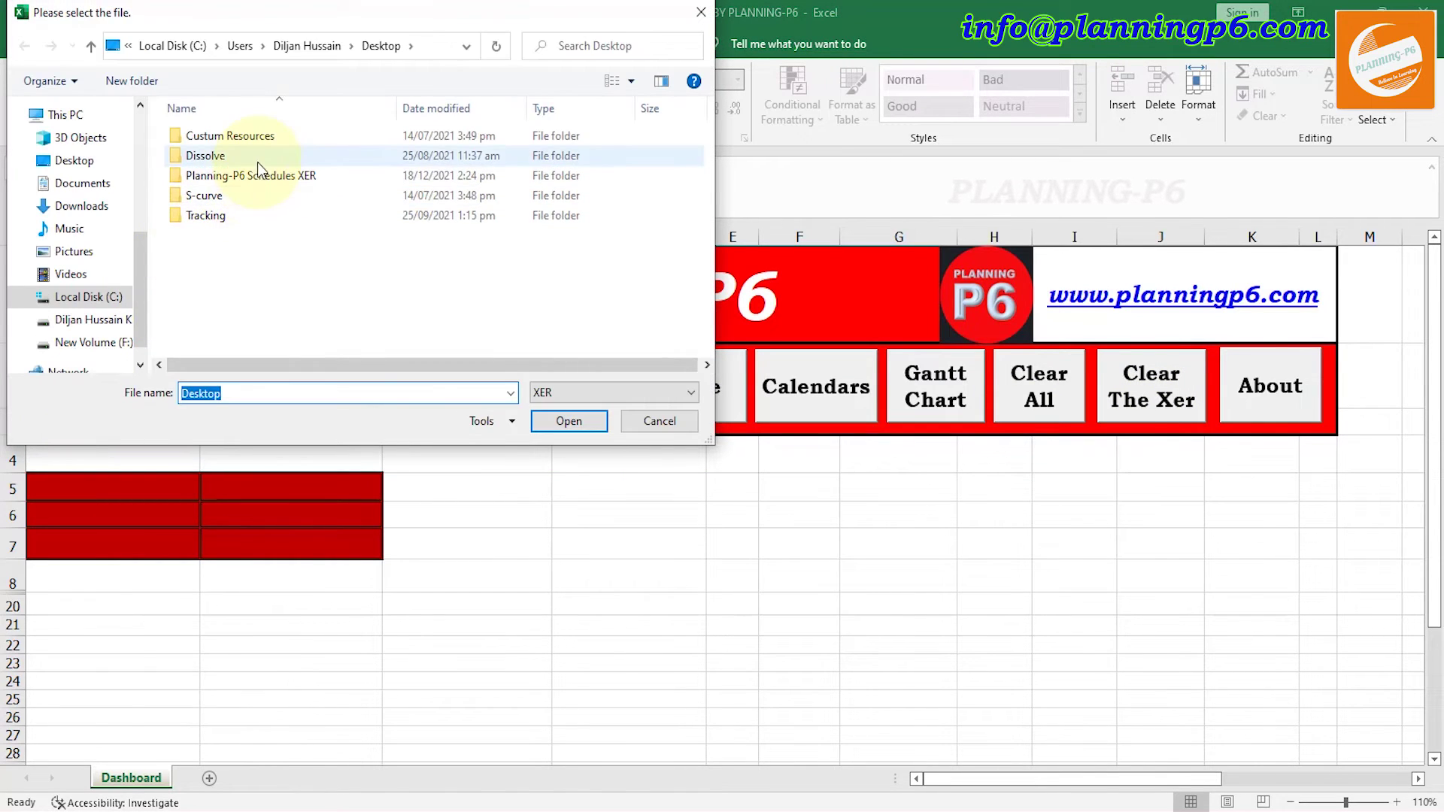
{"action": "double_click", "coordinate": [247, 178]}
{"action": "left_click", "coordinate": [249, 185]}
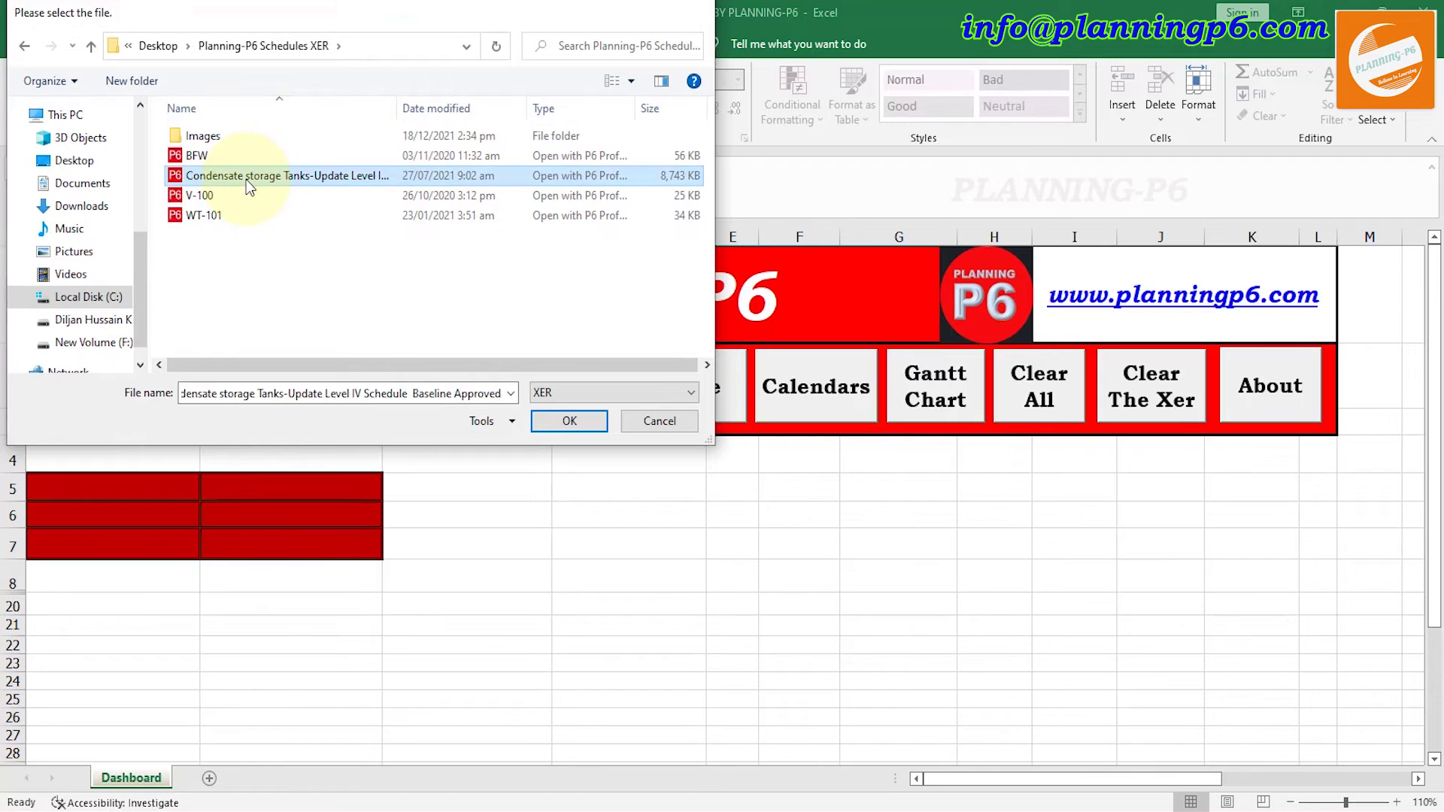
{"action": "left_click", "coordinate": [569, 421]}
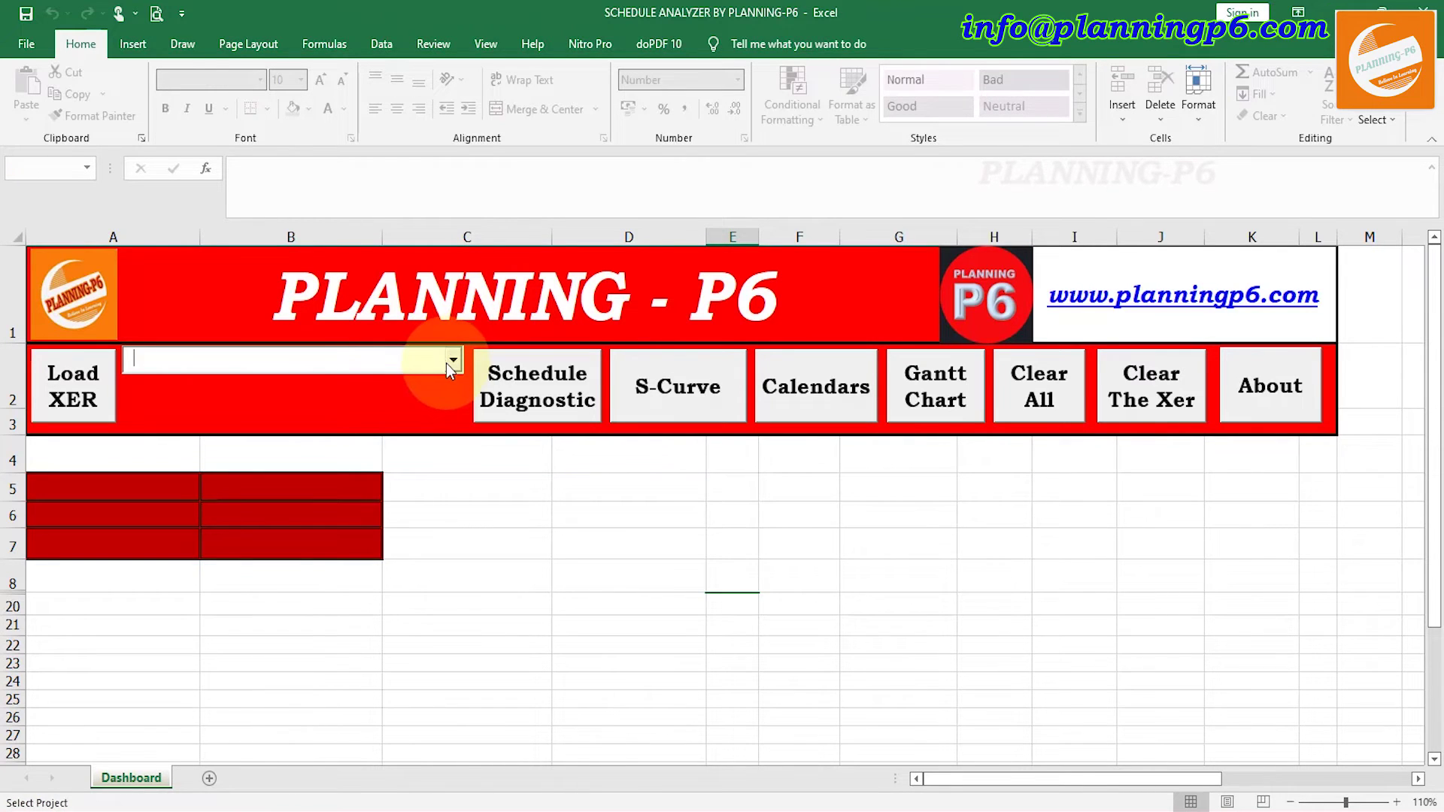
{"action": "left_click", "coordinate": [450, 362]}
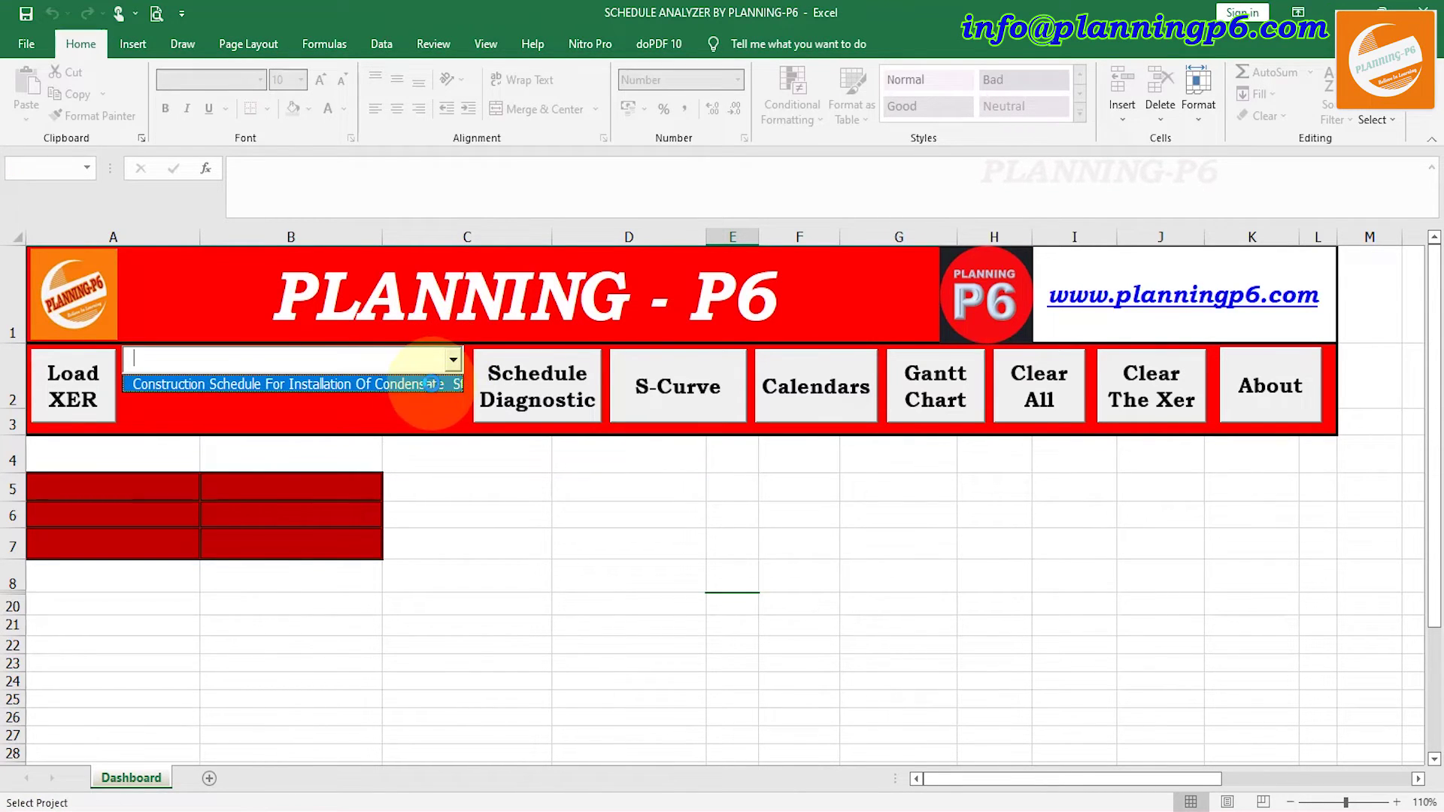
{"action": "left_click", "coordinate": [431, 384]}
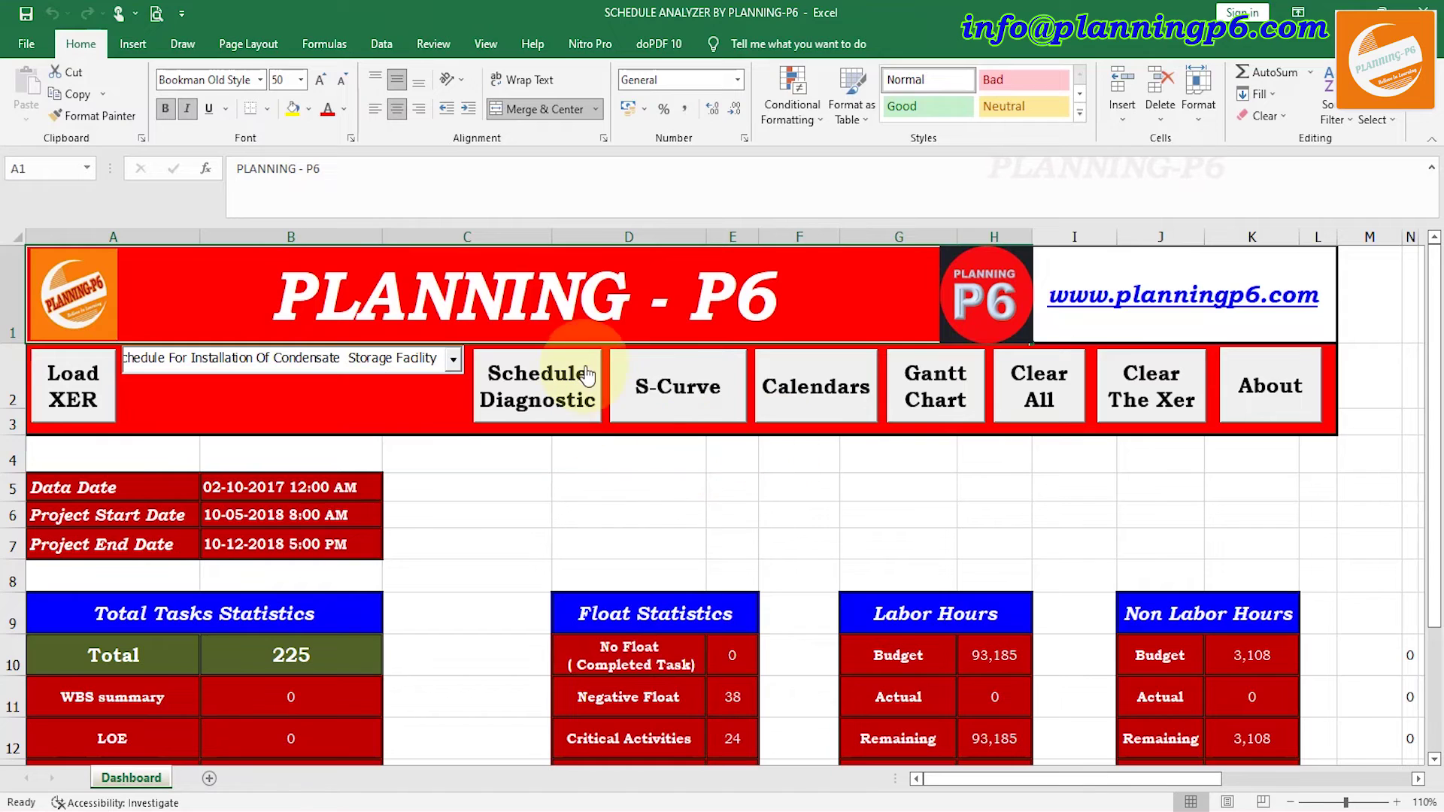
- Generate the DCMA 14 schedule diagnostic with high duration 44 and high float 44, and return to the Dashboard
{"action": "left_click", "coordinate": [549, 395]}
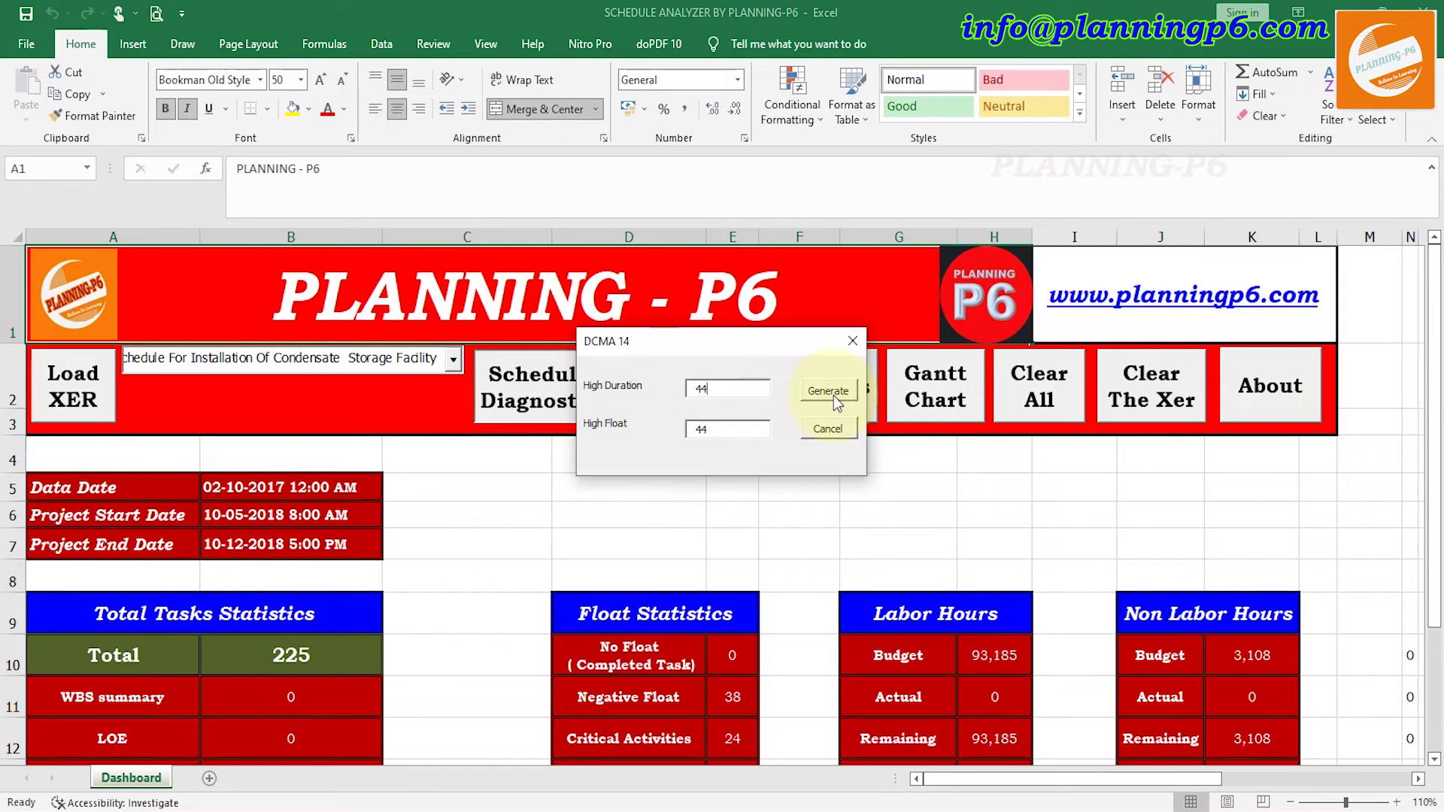
{"action": "left_click", "coordinate": [830, 392]}
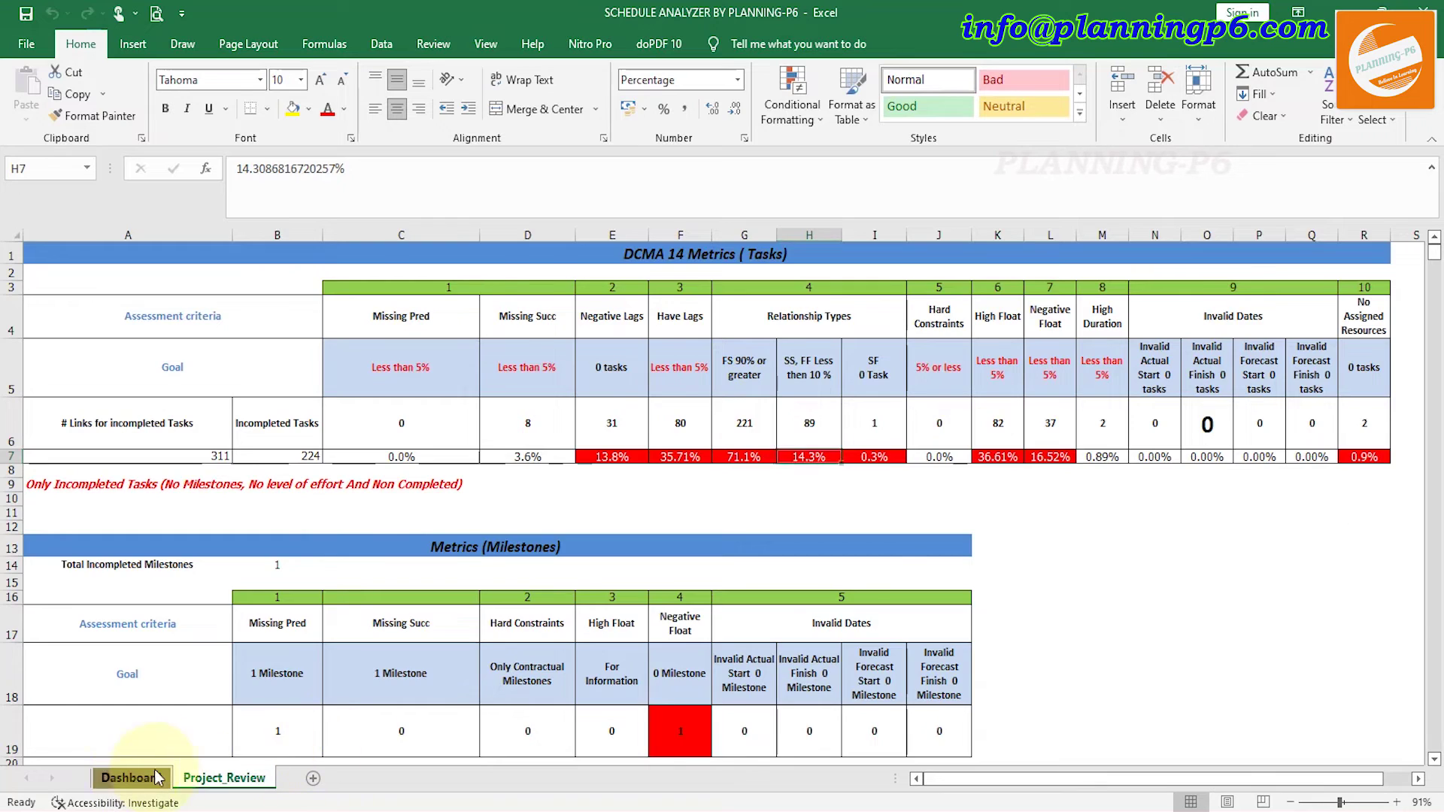
{"action": "left_click", "coordinate": [117, 778]}
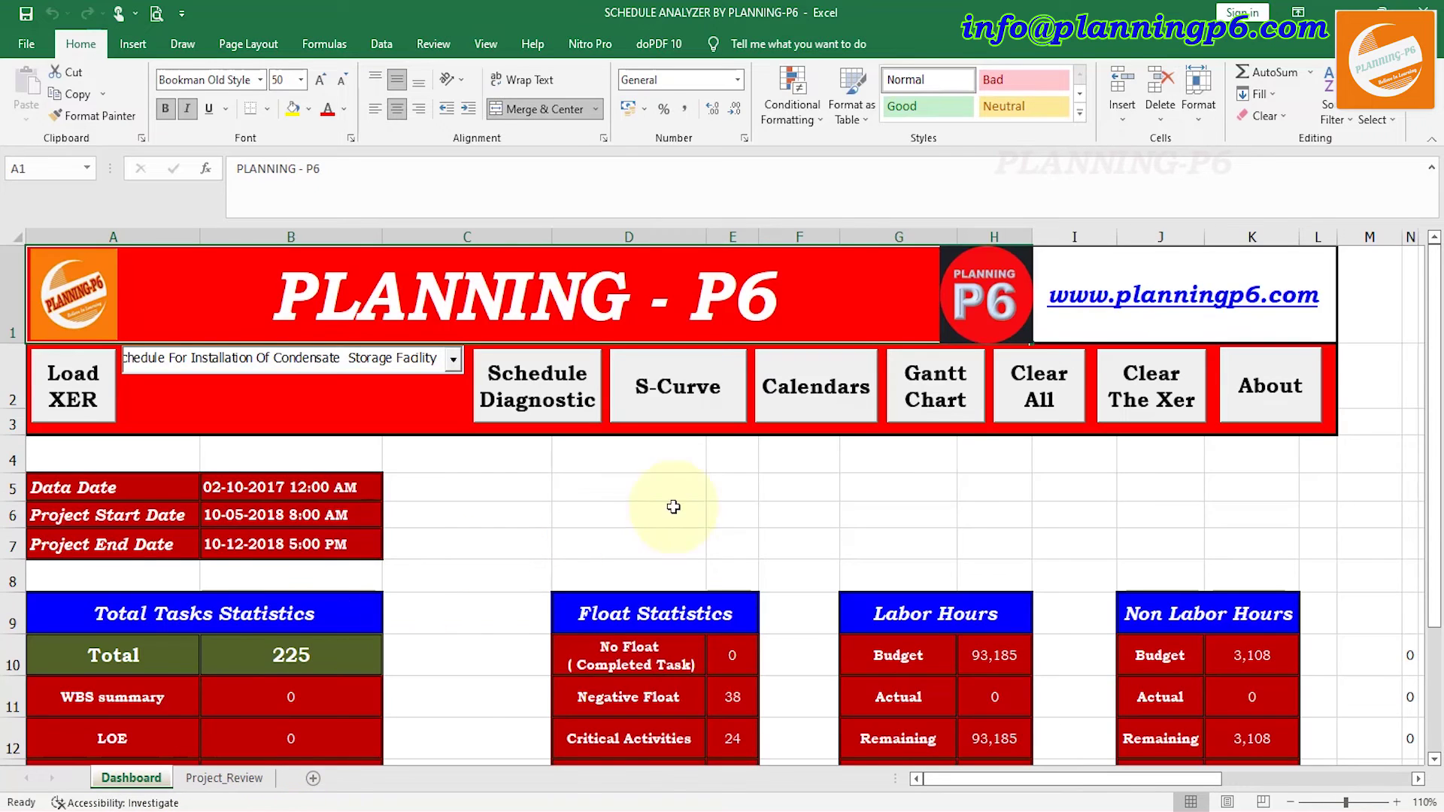
- Generate the S-curve for the condensate storage project and return to the Dashboard
{"action": "left_click", "coordinate": [677, 387]}
{"action": "left_click", "coordinate": [802, 388]}
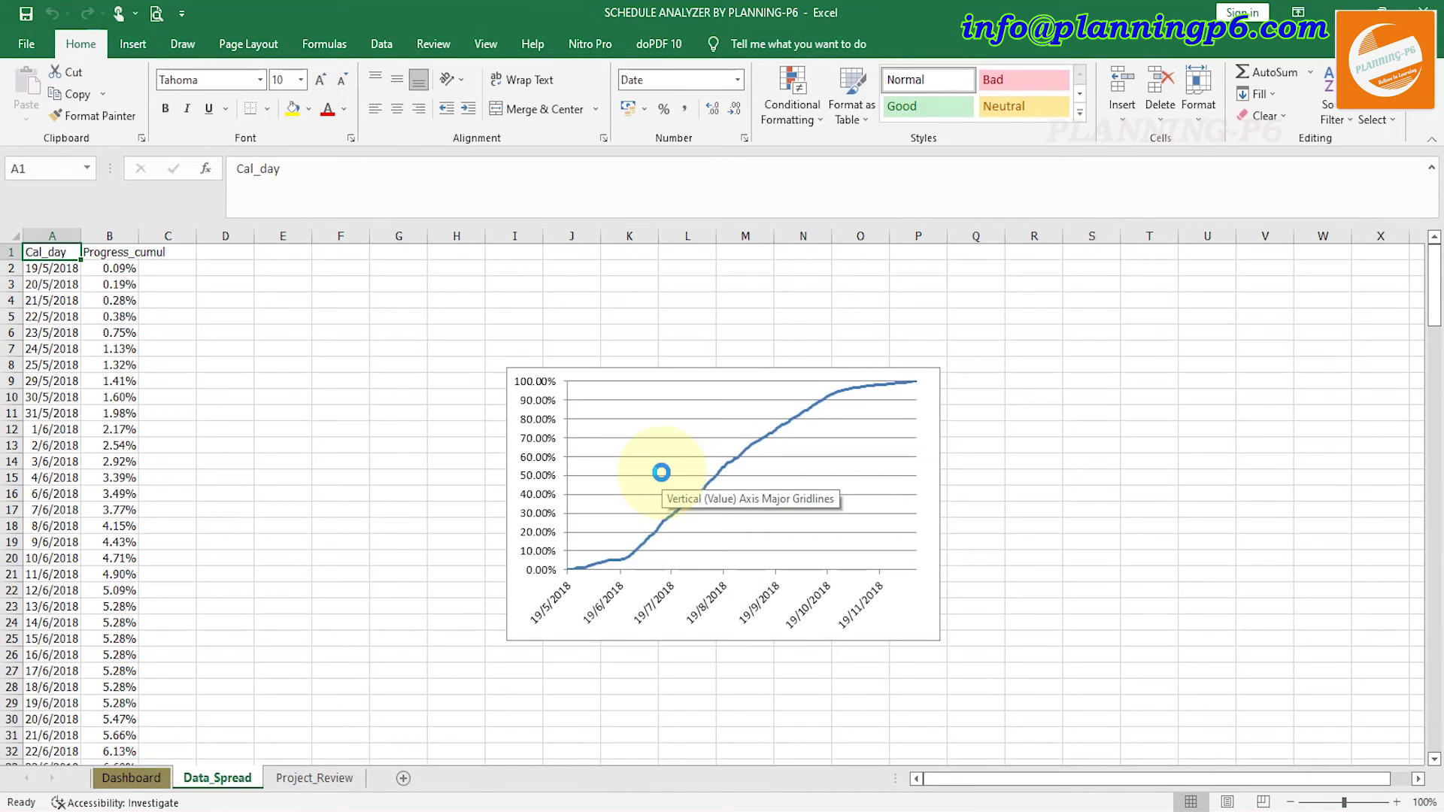
{"action": "left_click", "coordinate": [134, 777]}
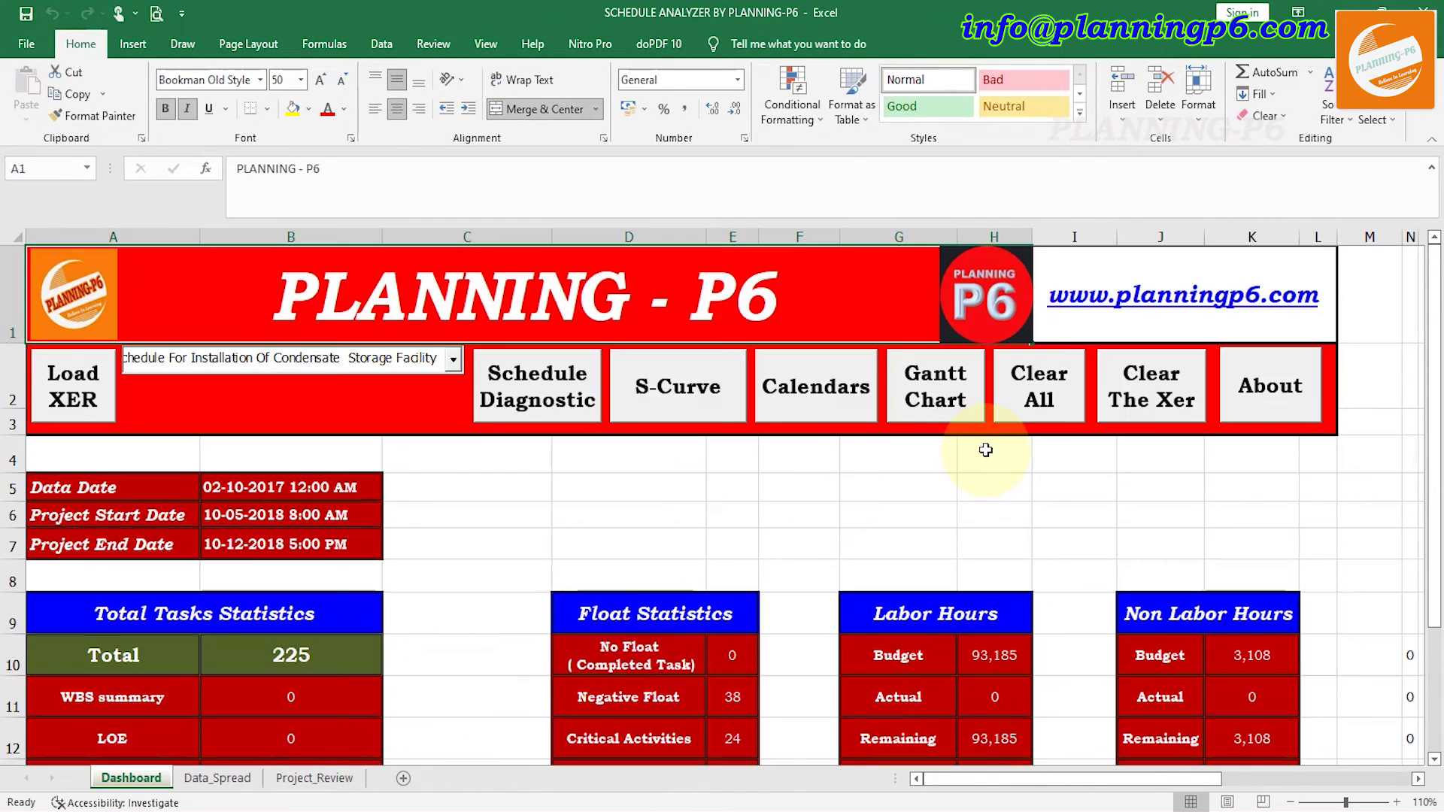
- Generate the Gantt chart for the condensate storage project, leaving Only Tasks, Remove Completed Tasks and Export Printout off
{"action": "left_click", "coordinate": [958, 422]}
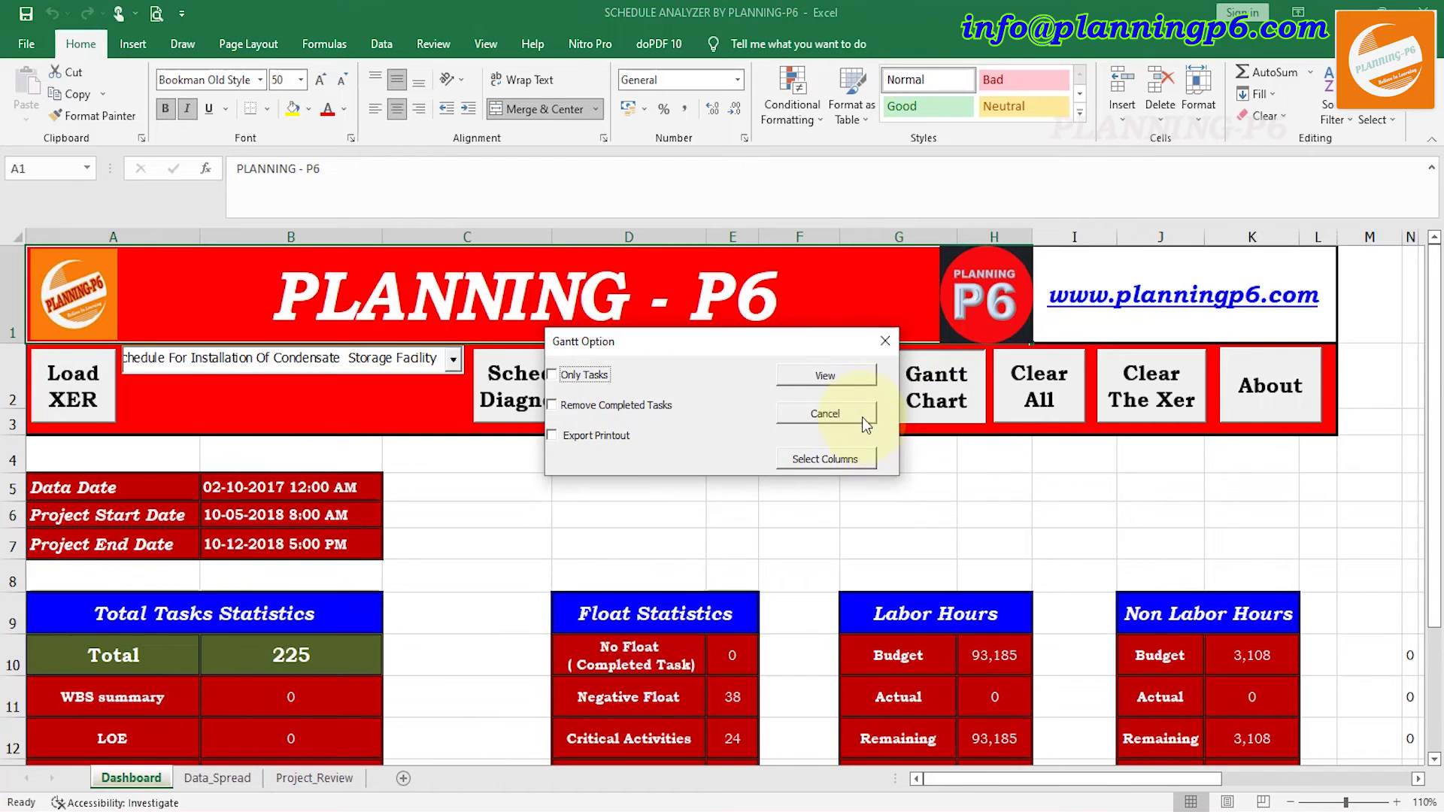
{"action": "left_click", "coordinate": [832, 376]}
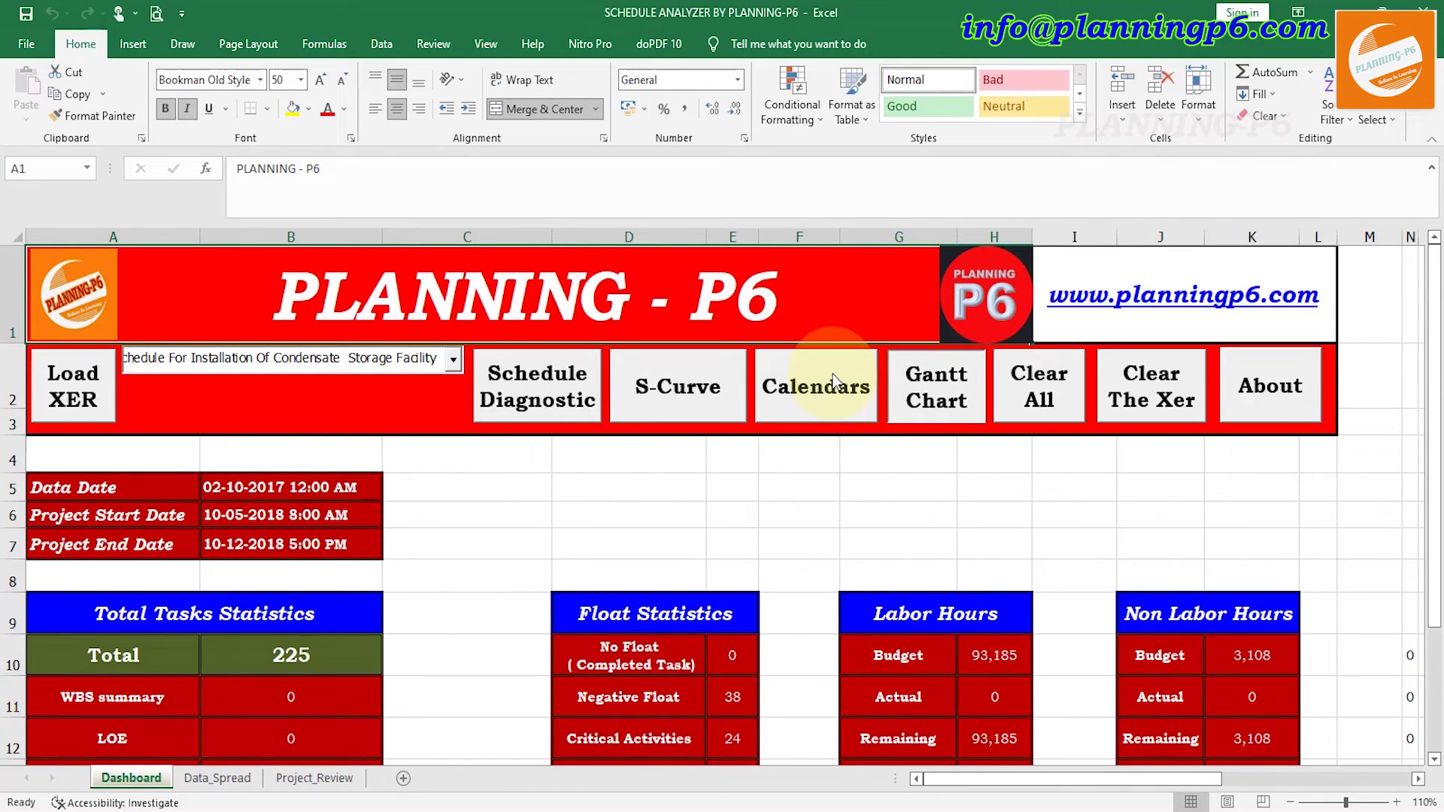
{"action": "left_click", "coordinate": [812, 390]}
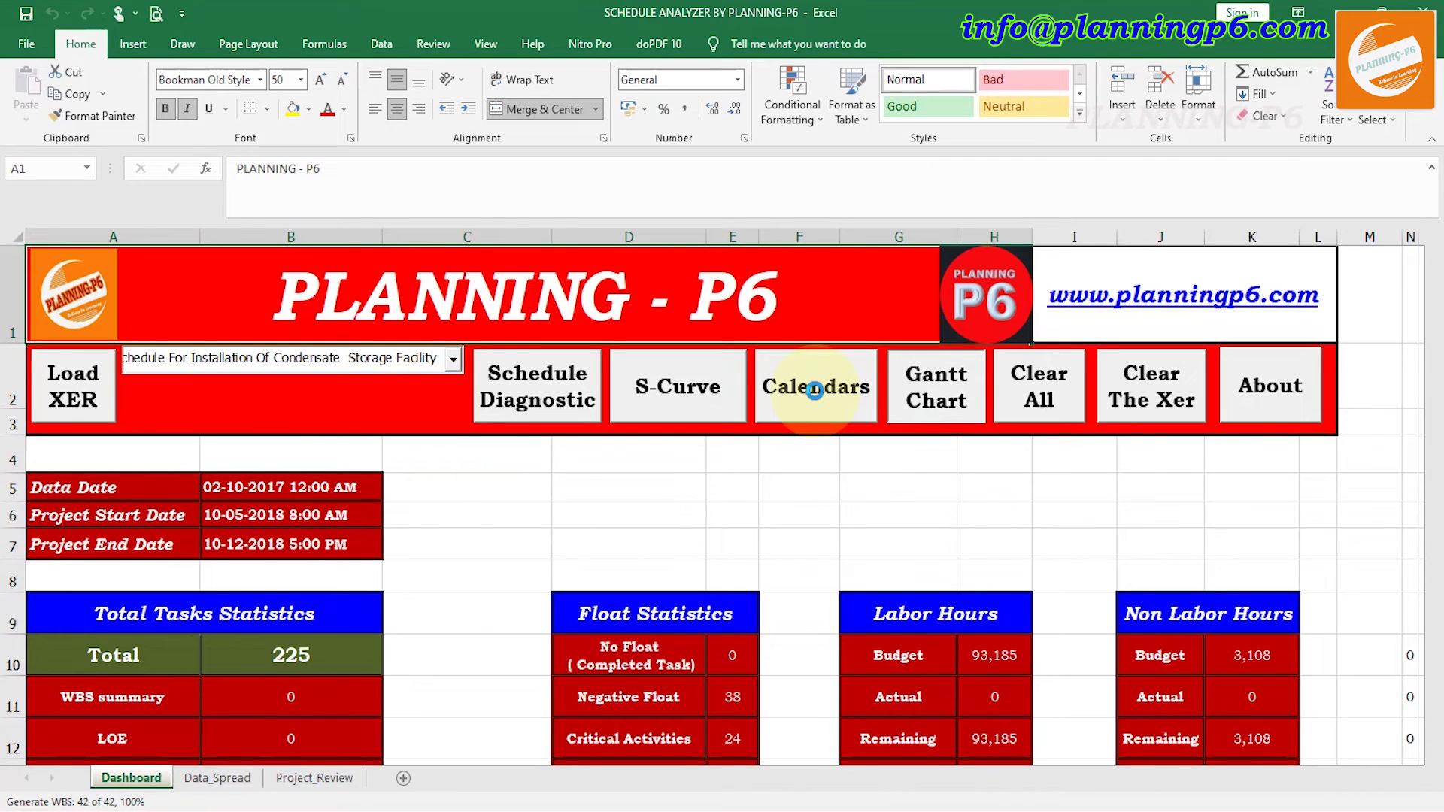
{"action": "left_click", "coordinate": [814, 390]}
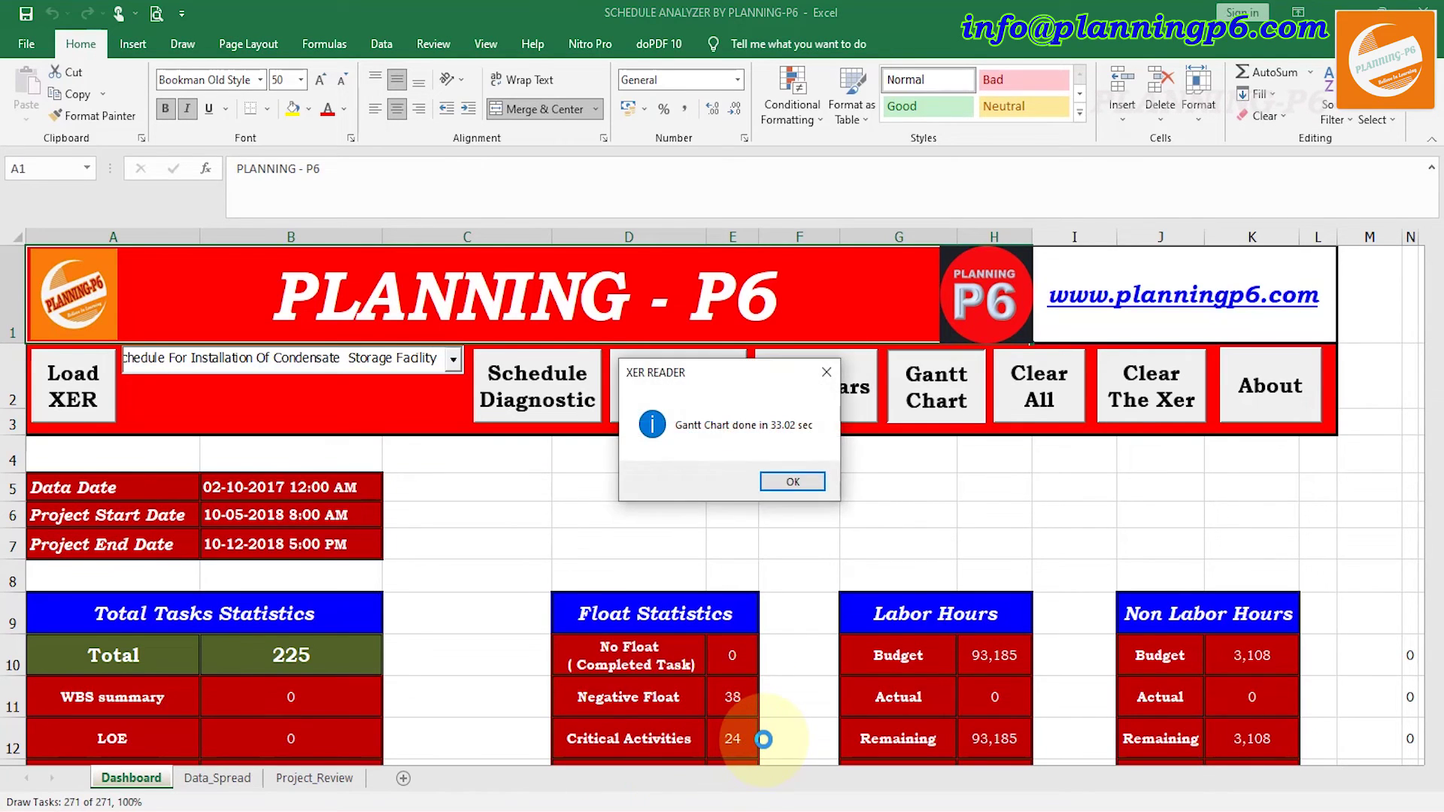
{"action": "left_click", "coordinate": [795, 482]}
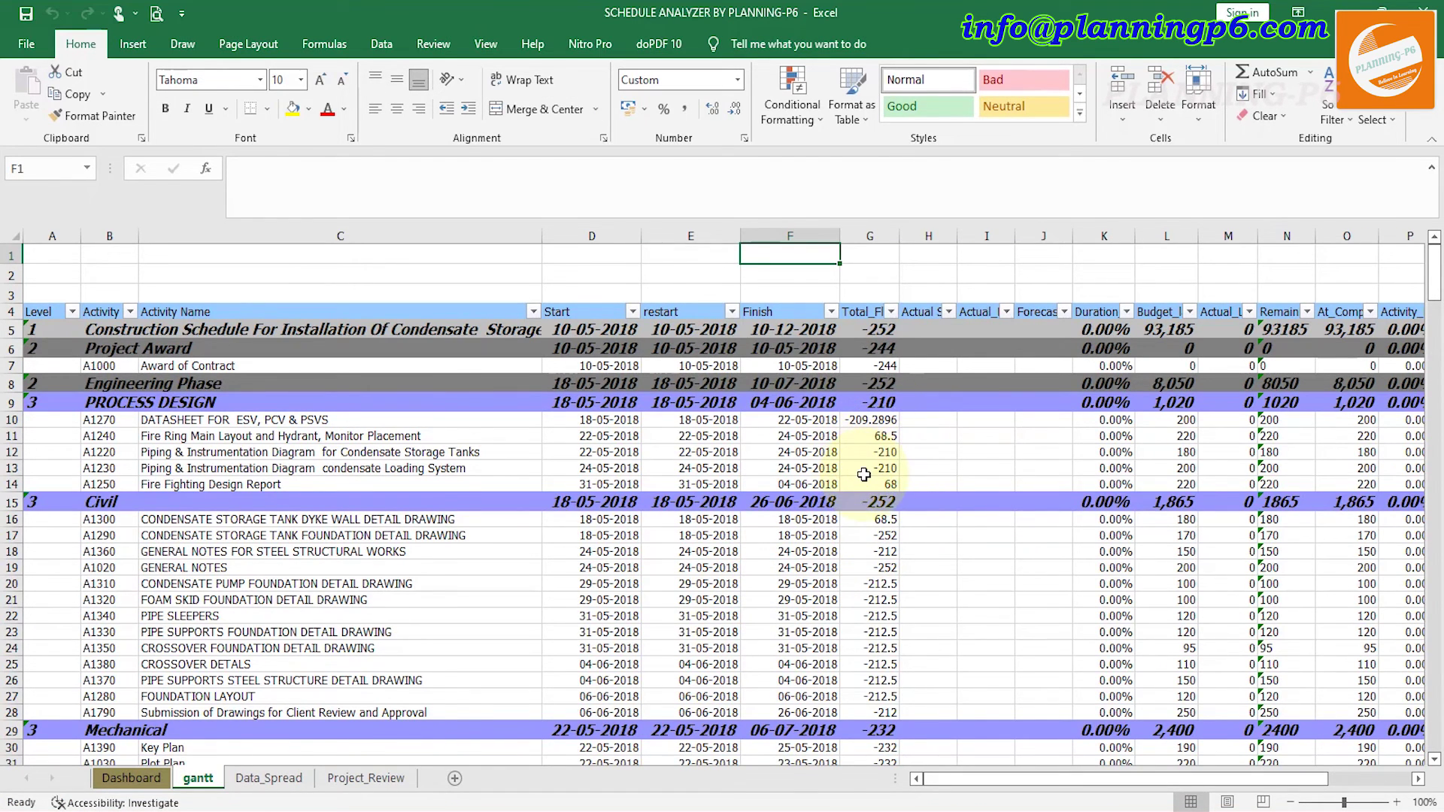
- Review the WBS levels, activities, dates and total float on the gantt sheet, from Project Award through Electrical Work
{"action": "scroll", "coordinate": [865, 474], "scroll_direction": "down", "scroll_amount": 2}
{"action": "scroll", "coordinate": [864, 482], "scroll_direction": "up", "scroll_amount": 2}
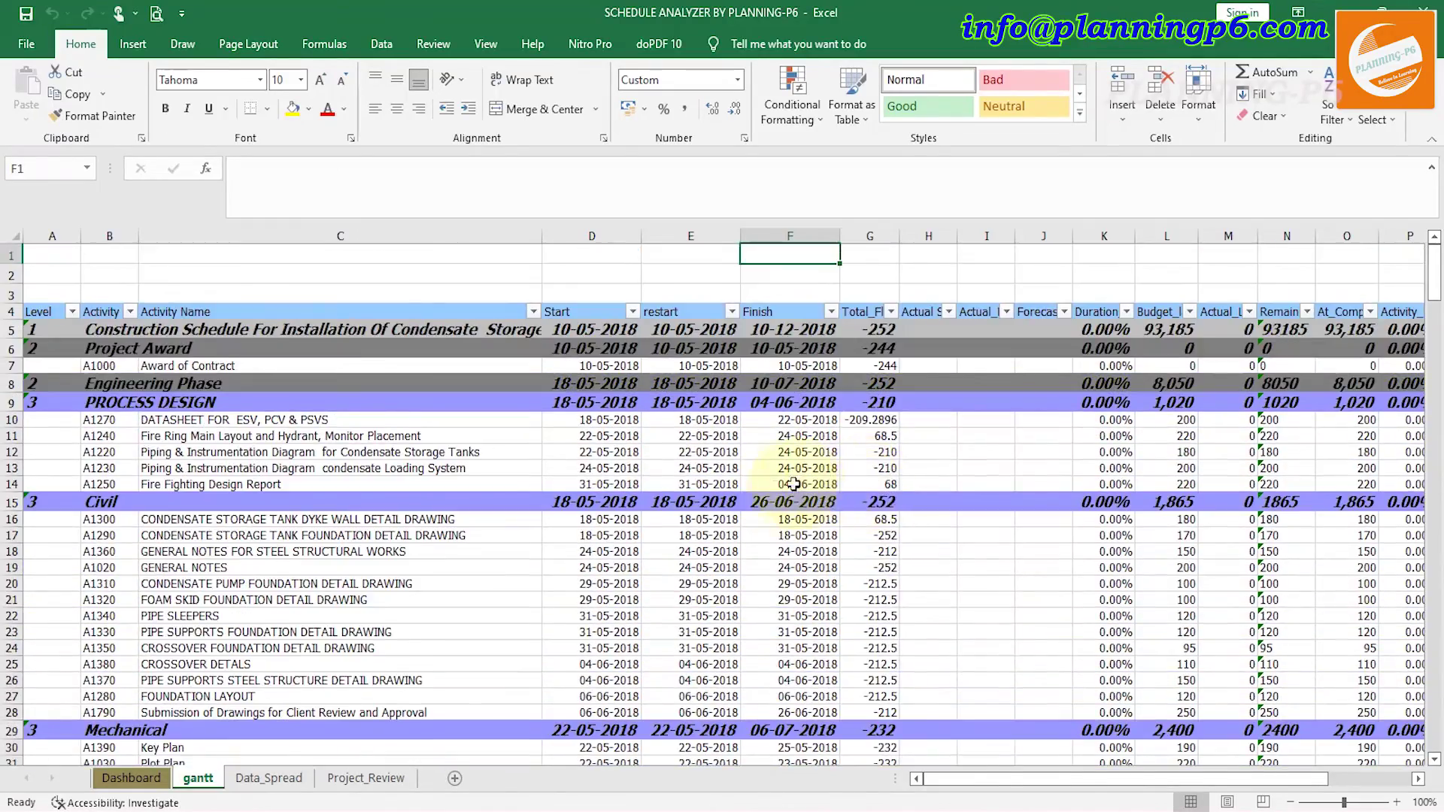
{"action": "scroll", "coordinate": [790, 478], "scroll_direction": "down", "scroll_amount": 13}
{"action": "scroll", "coordinate": [762, 472], "scroll_direction": "down", "scroll_amount": 10}
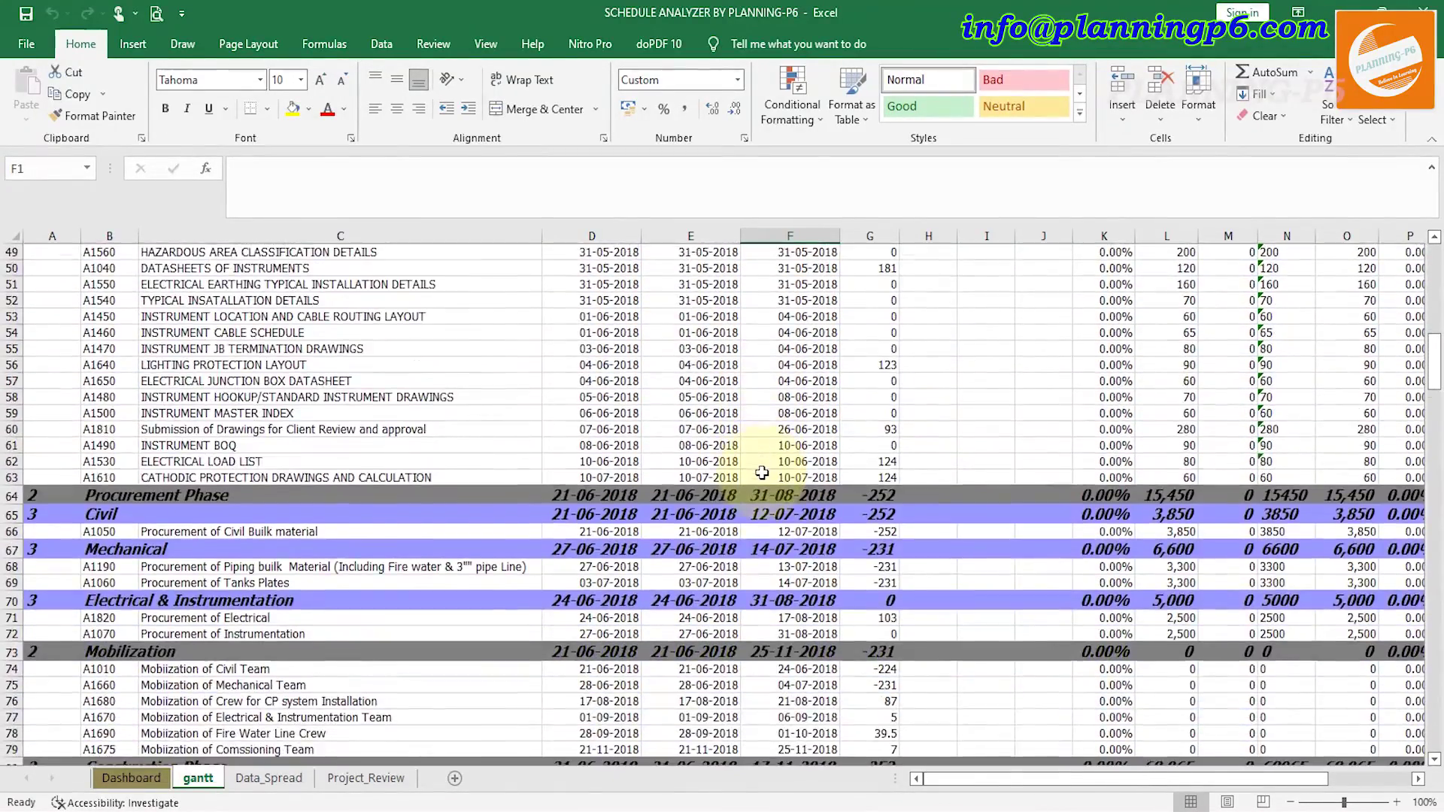
{"action": "scroll", "coordinate": [226, 521], "scroll_direction": "down", "scroll_amount": 14}
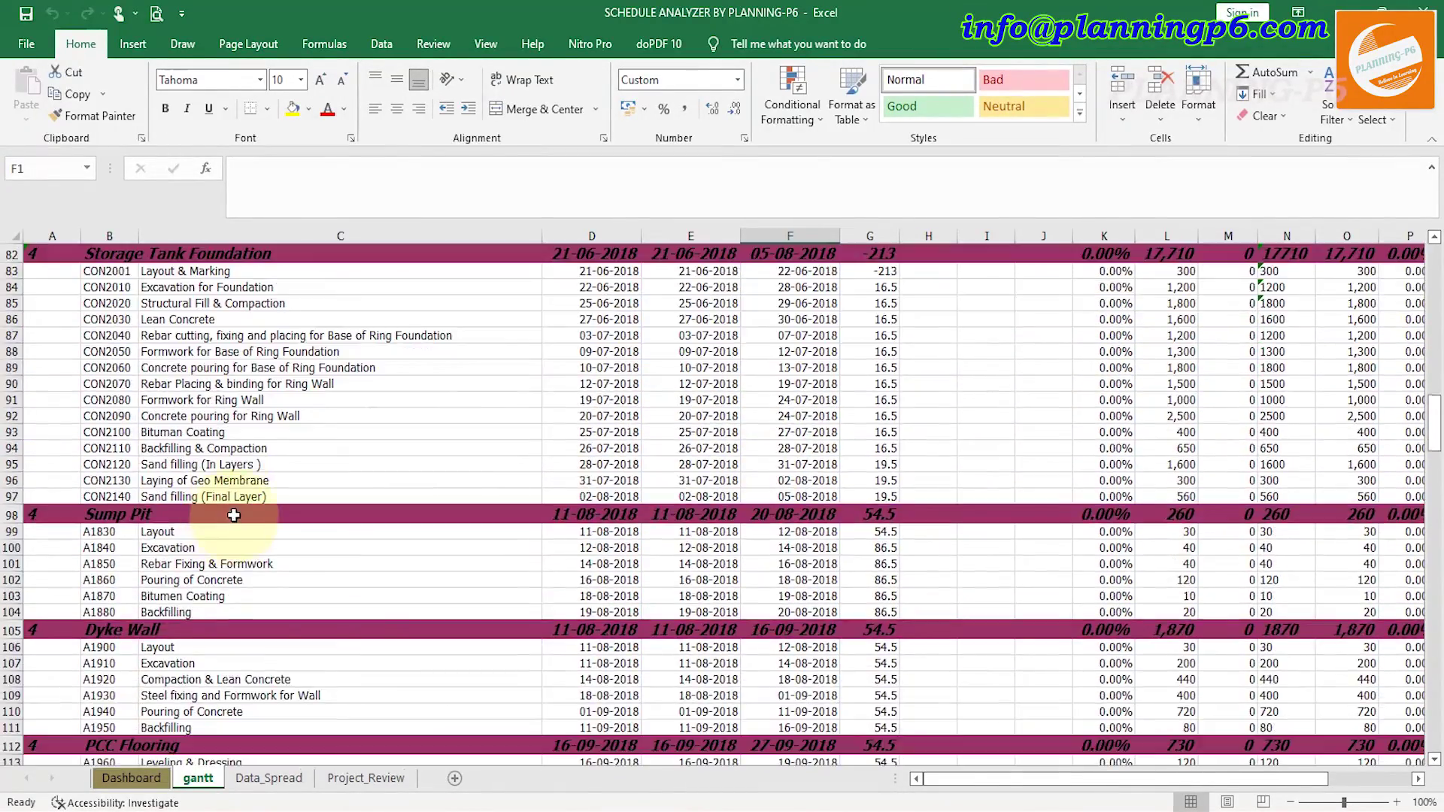
{"action": "scroll", "coordinate": [249, 520], "scroll_direction": "down", "scroll_amount": 12}
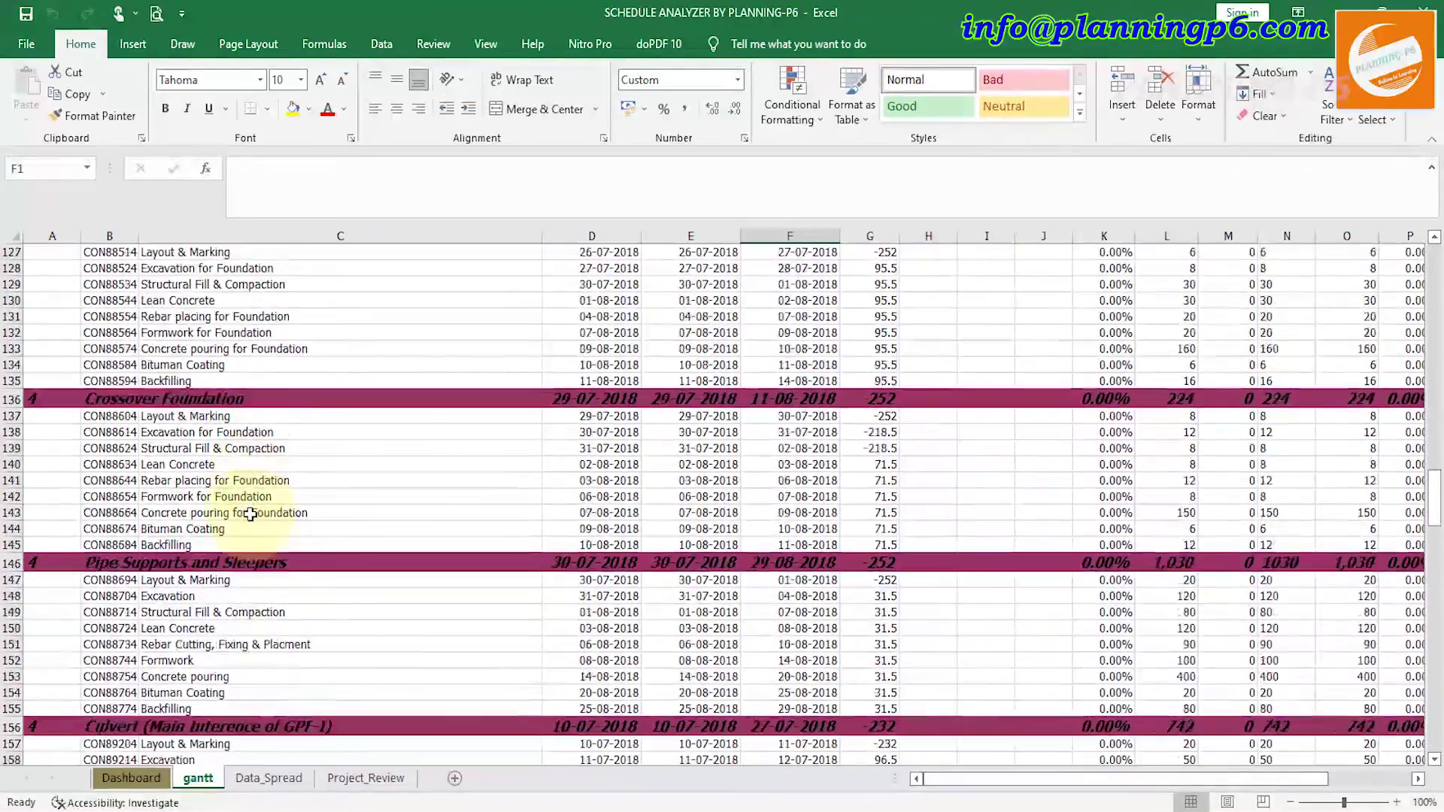
{"action": "scroll", "coordinate": [241, 510], "scroll_direction": "down", "scroll_amount": 20}
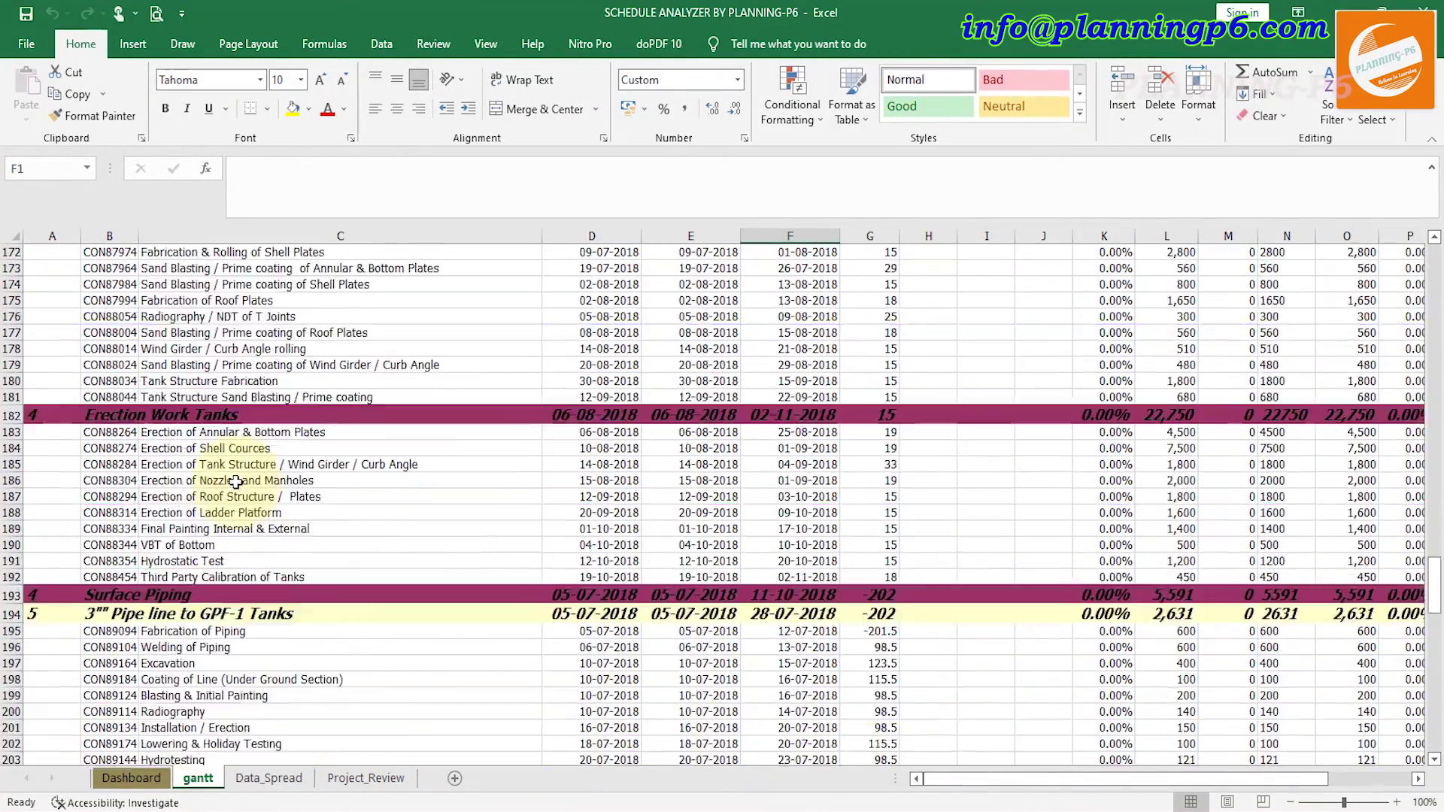
{"action": "scroll", "coordinate": [231, 493], "scroll_direction": "down", "scroll_amount": 2}
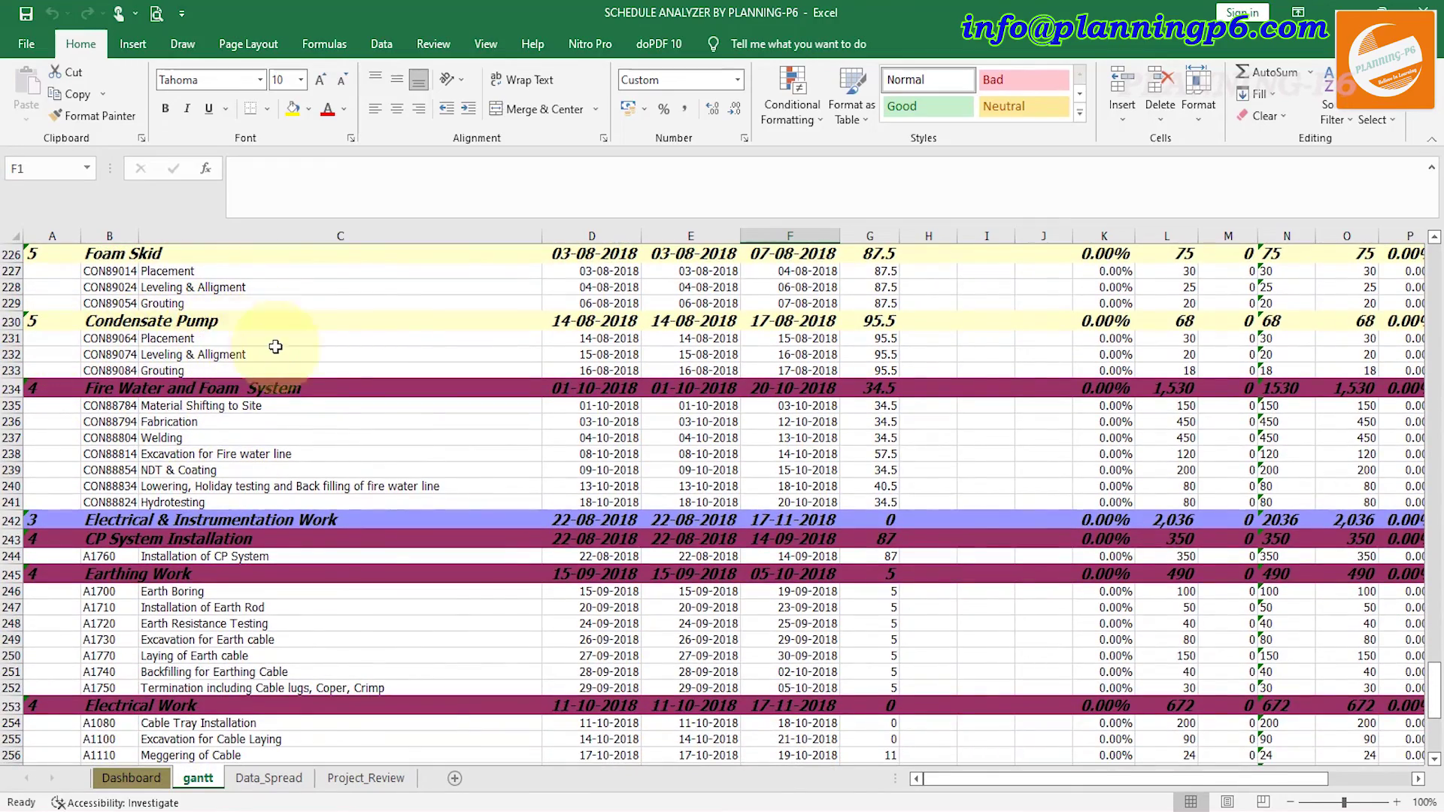
{"action": "scroll", "coordinate": [283, 373], "scroll_direction": "down", "scroll_amount": 13}
{"action": "scroll", "coordinate": [788, 640], "scroll_direction": "up", "scroll_amount": 4}
{"action": "scroll", "coordinate": [788, 640], "scroll_direction": "up", "scroll_amount": 12}
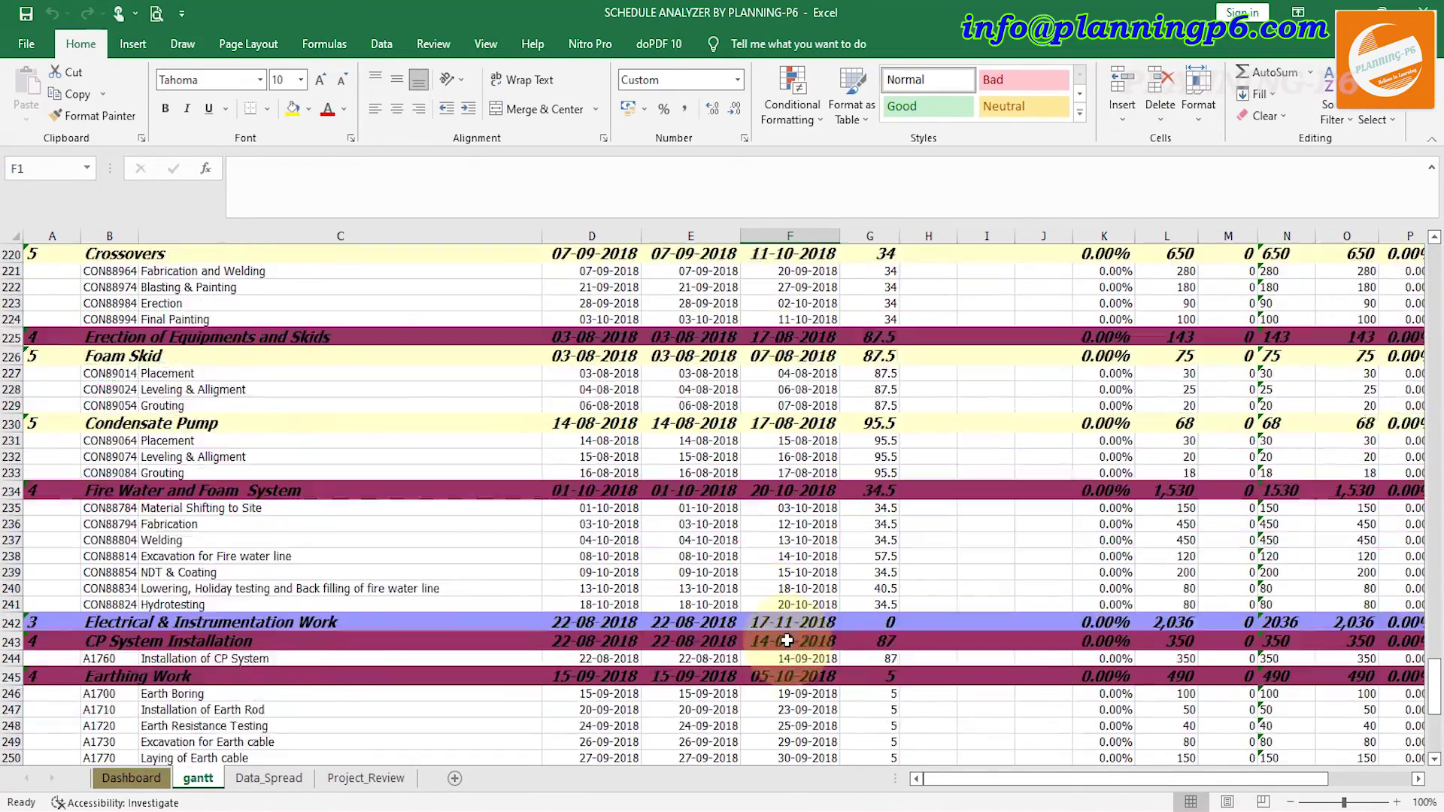
- Examine the Gantt bars up to the 2018 timeline header, and return to the activity rows down to the foundation works
{"action": "scroll", "coordinate": [1271, 774], "scroll_direction": "right", "scroll_amount": 2}
{"action": "scroll", "coordinate": [1271, 774], "scroll_direction": "right", "scroll_amount": 4}
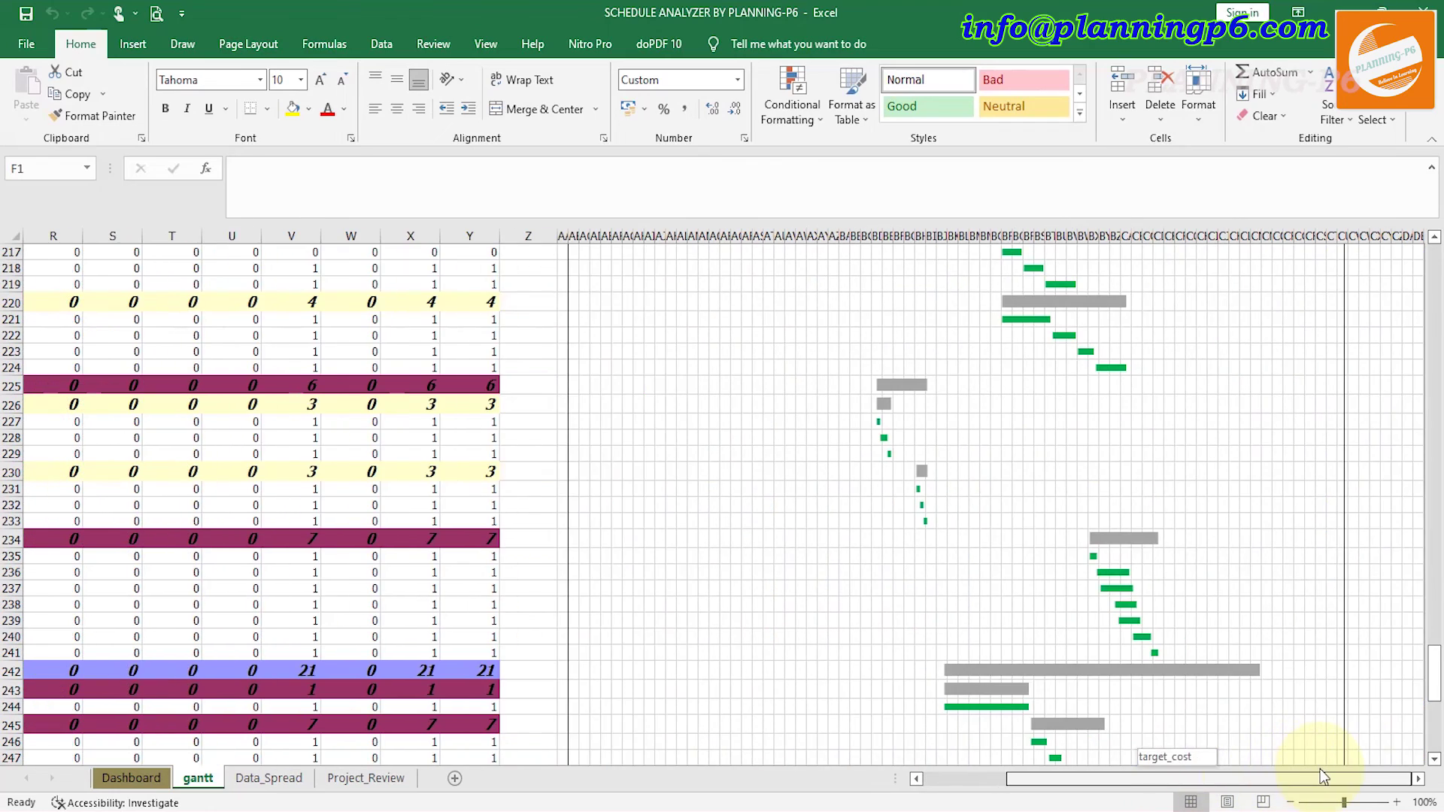
{"action": "scroll", "coordinate": [1006, 506], "scroll_direction": "up", "scroll_amount": 10}
{"action": "scroll", "coordinate": [1007, 505], "scroll_direction": "up", "scroll_amount": 18}
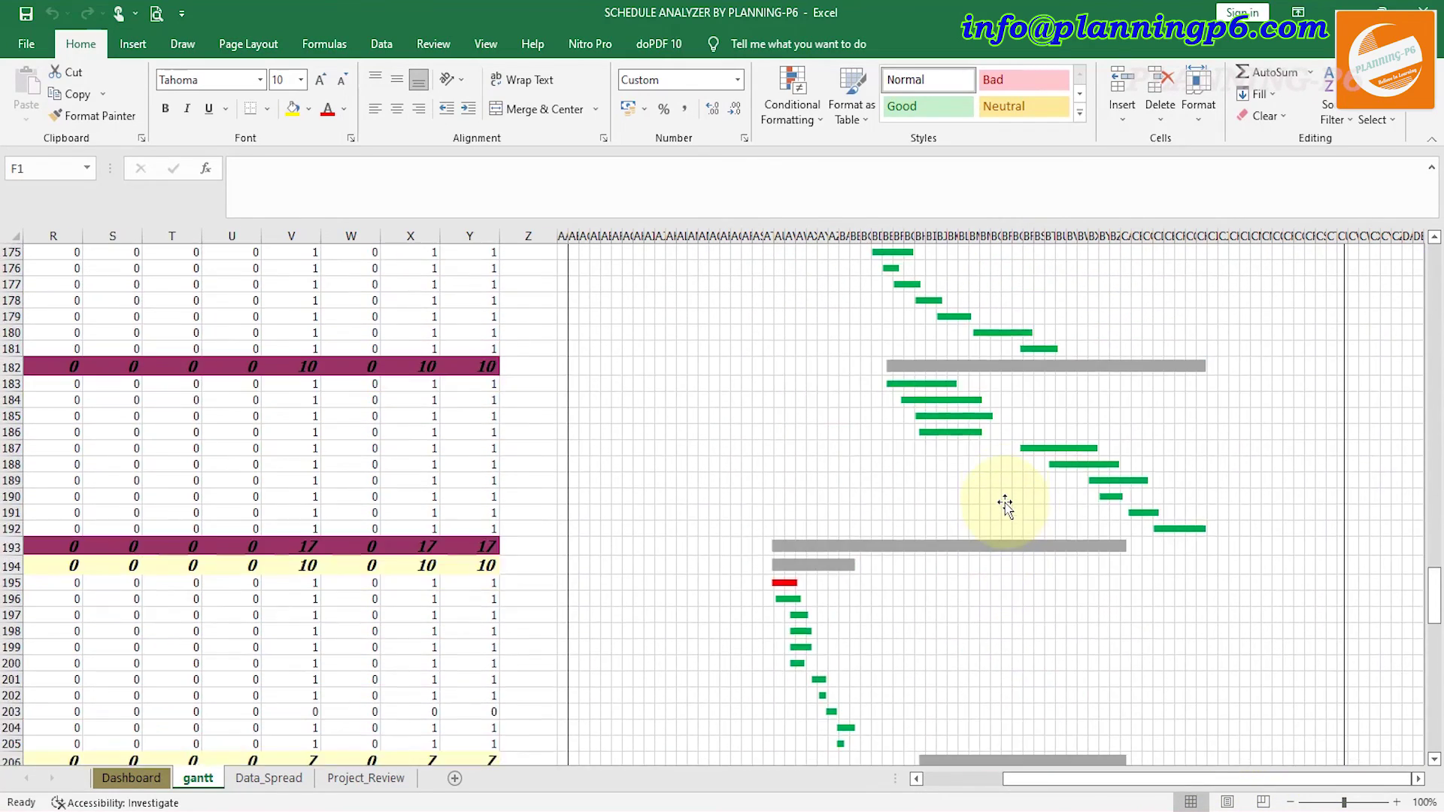
{"action": "scroll", "coordinate": [907, 483], "scroll_direction": "up", "scroll_amount": 20}
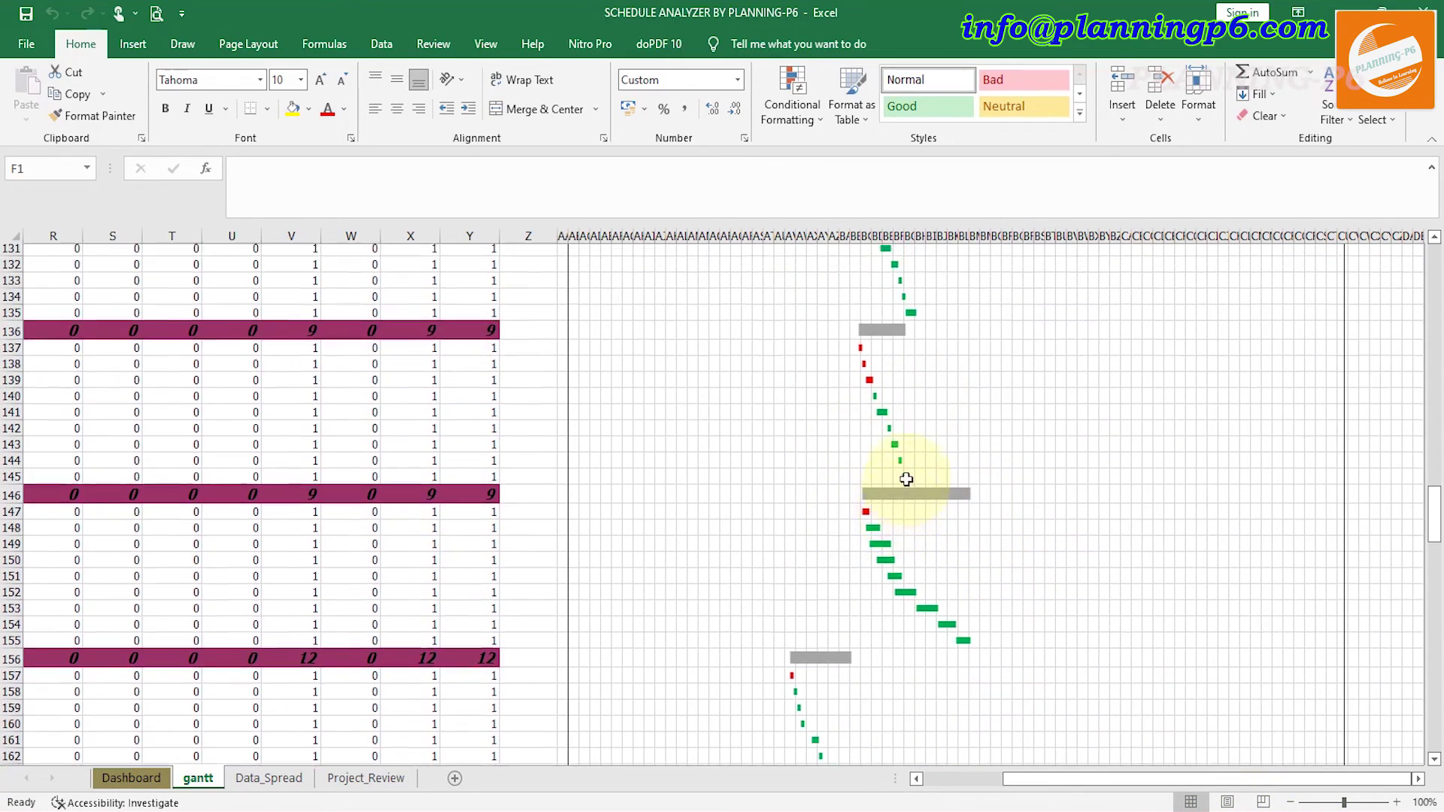
{"action": "scroll", "coordinate": [907, 483], "scroll_direction": "up", "scroll_amount": 13}
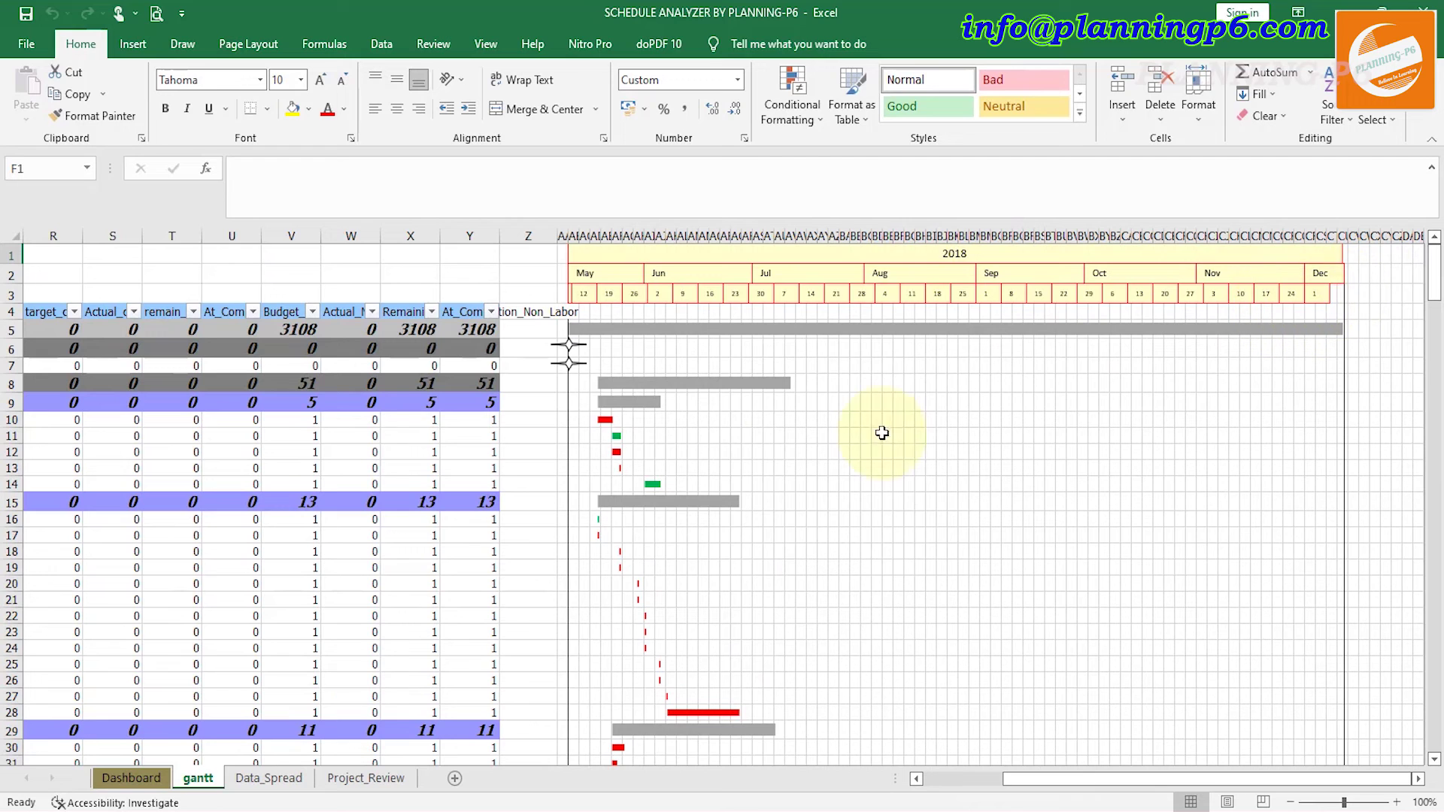
{"action": "left_click_drag", "start_coordinate": [1159, 778], "coordinate": [623, 731]}
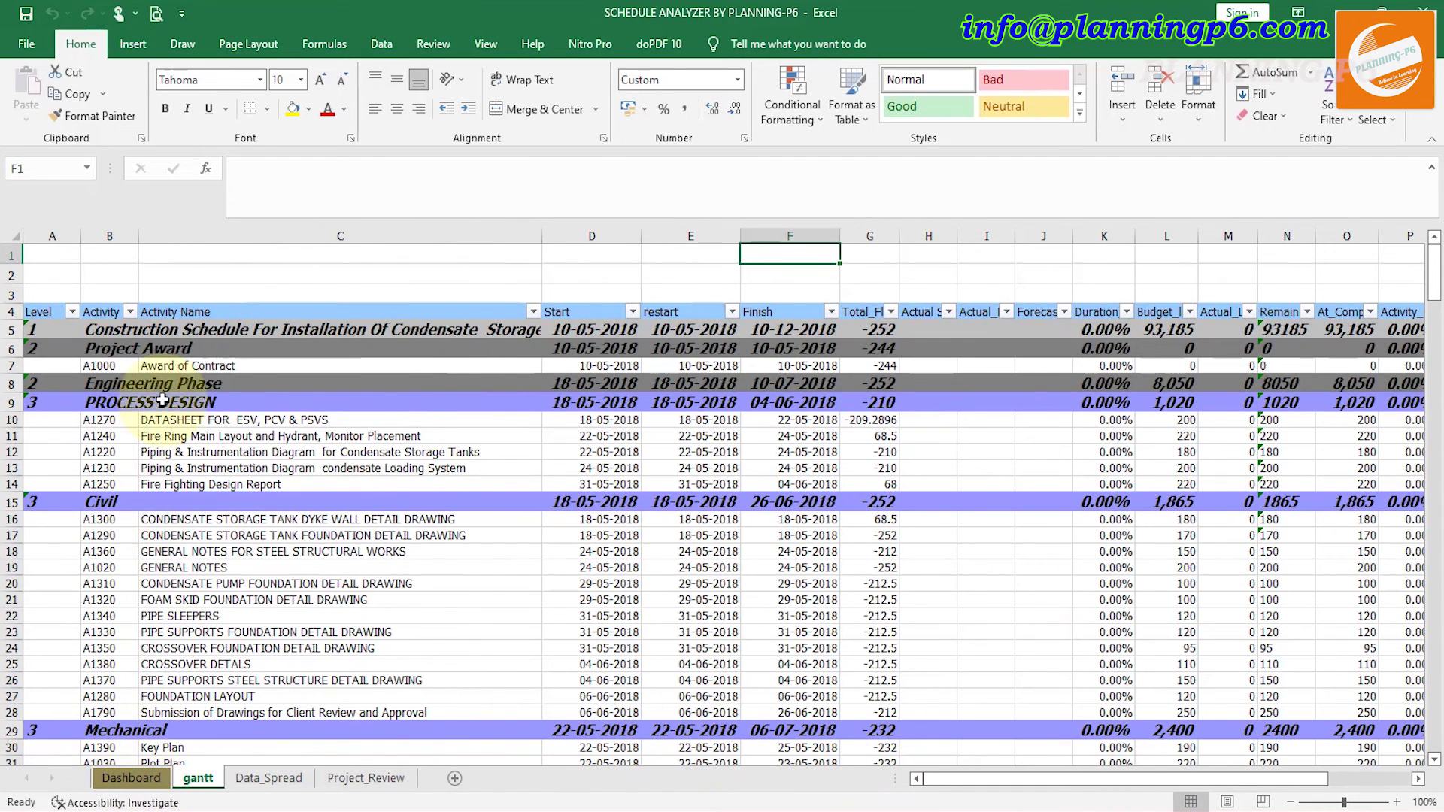
{"action": "scroll", "coordinate": [716, 455], "scroll_direction": "down", "scroll_amount": 20}
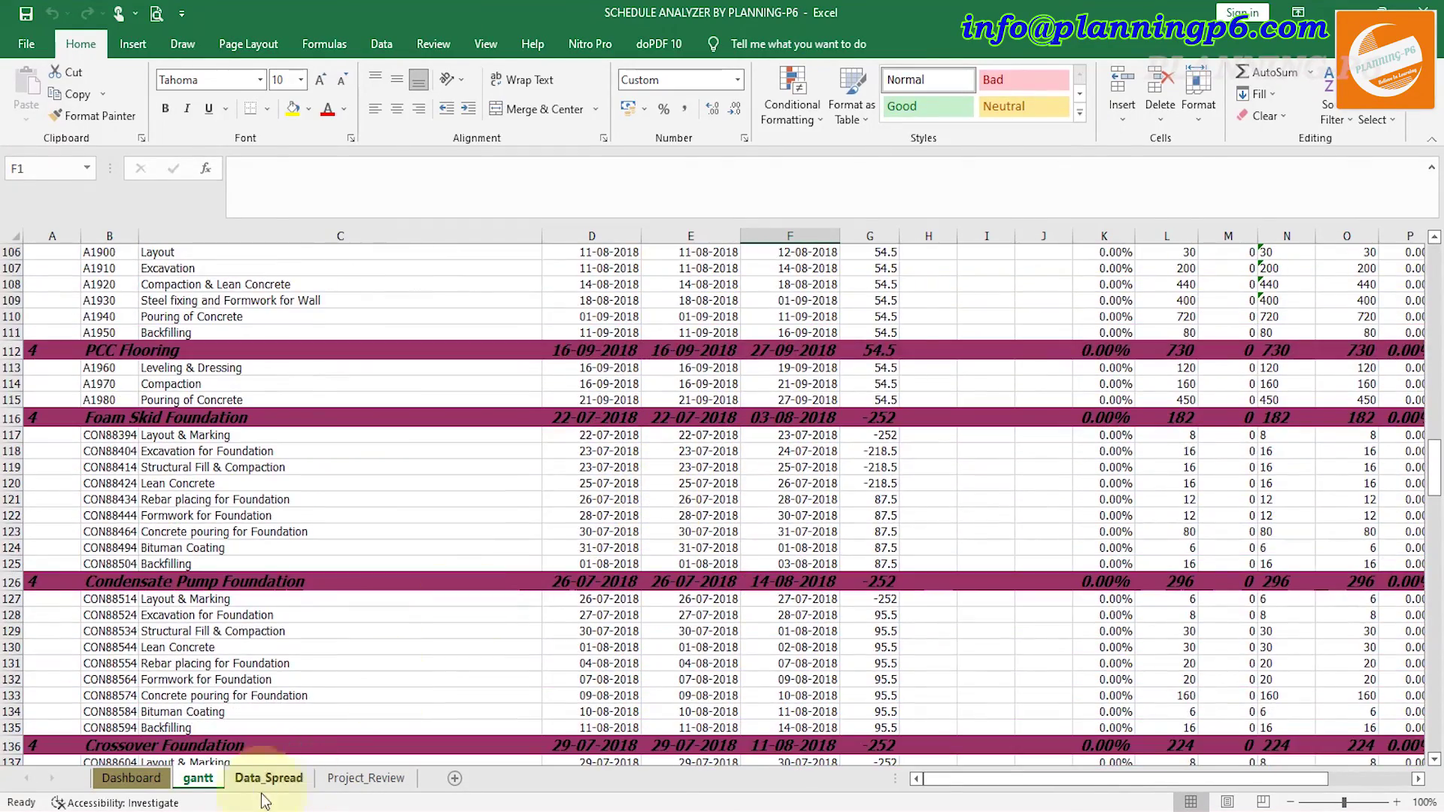
- Clear the loaded XER of the condensate storage project from the Dashboard and check the project selection list
{"action": "left_click", "coordinate": [131, 778]}
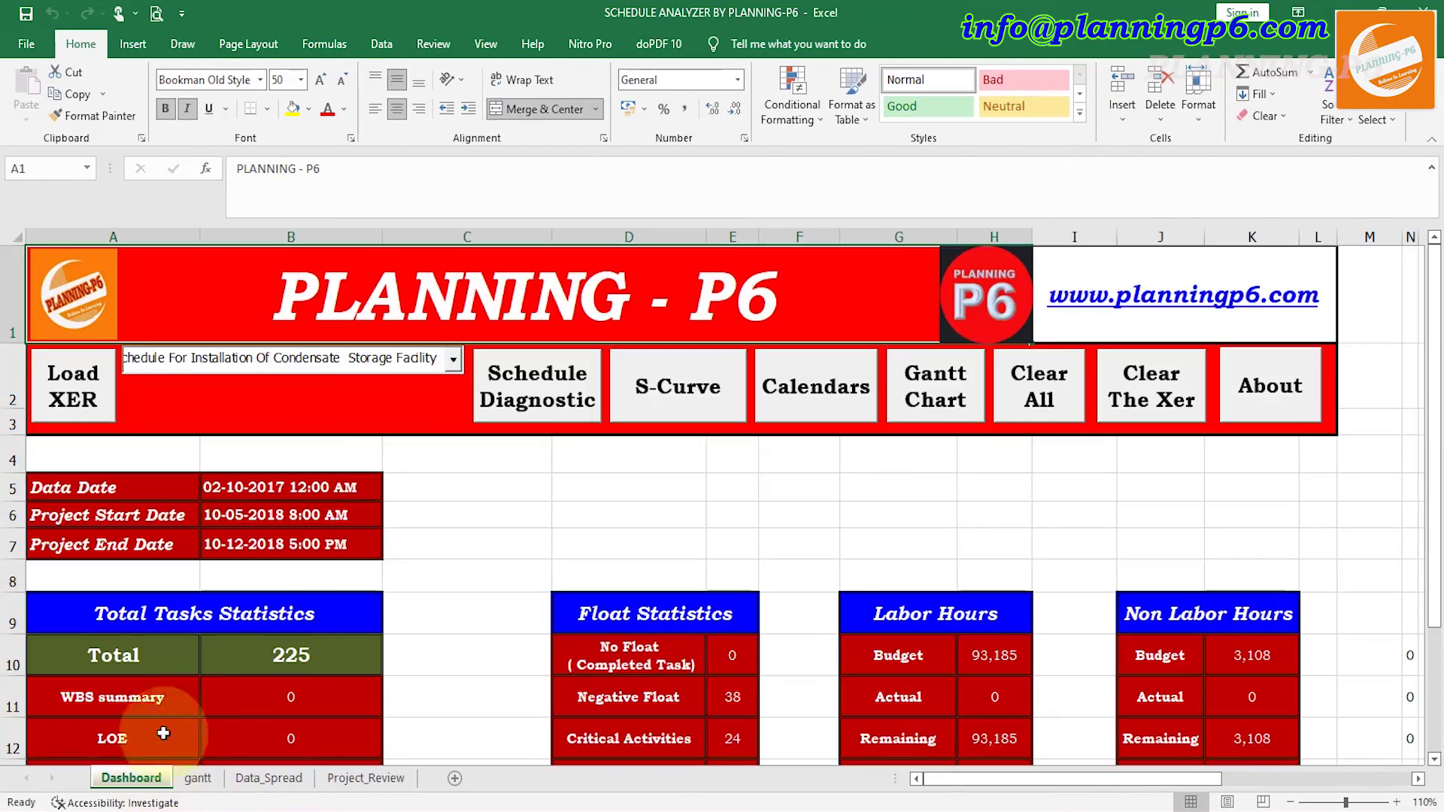
{"action": "left_click", "coordinate": [1158, 385]}
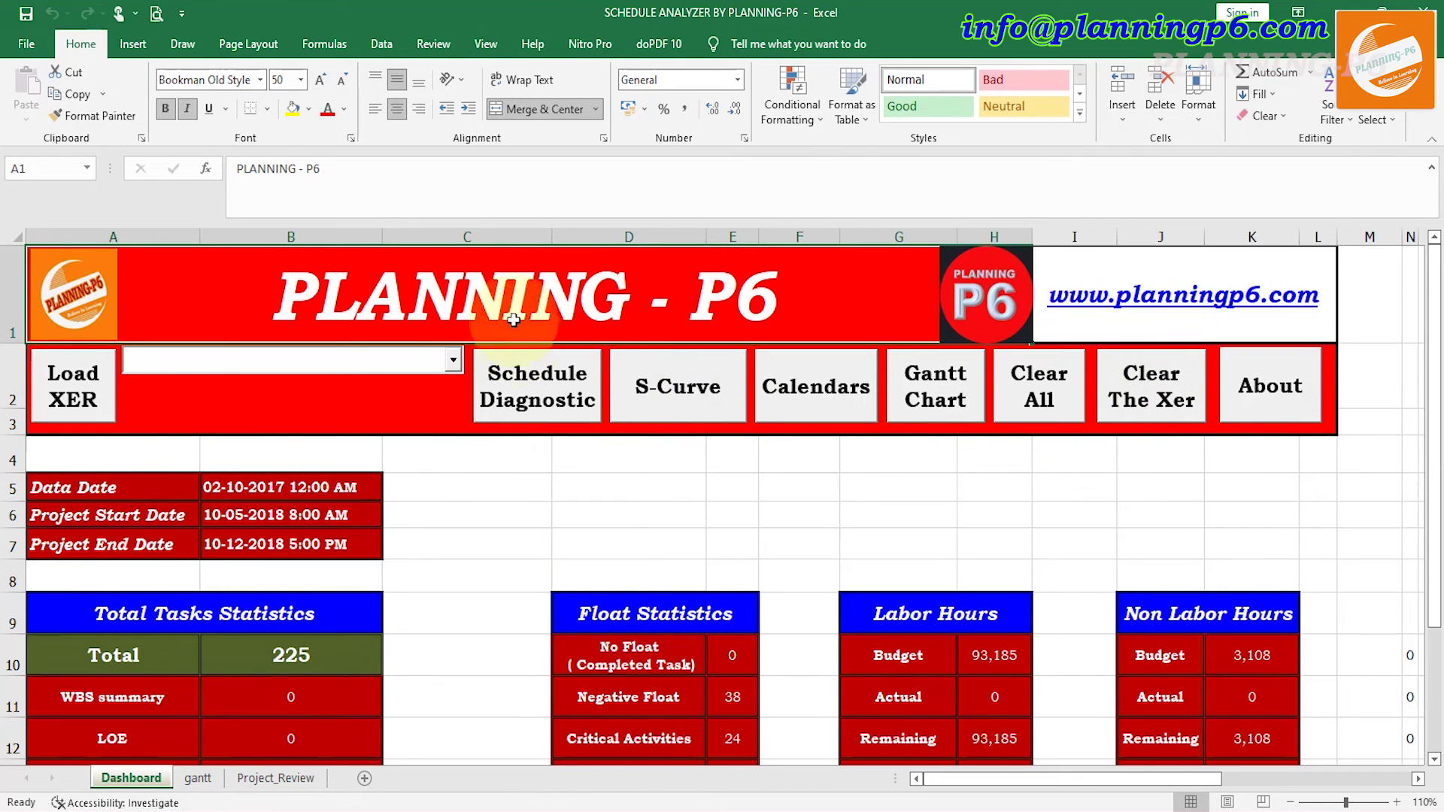
{"action": "left_click", "coordinate": [455, 361]}
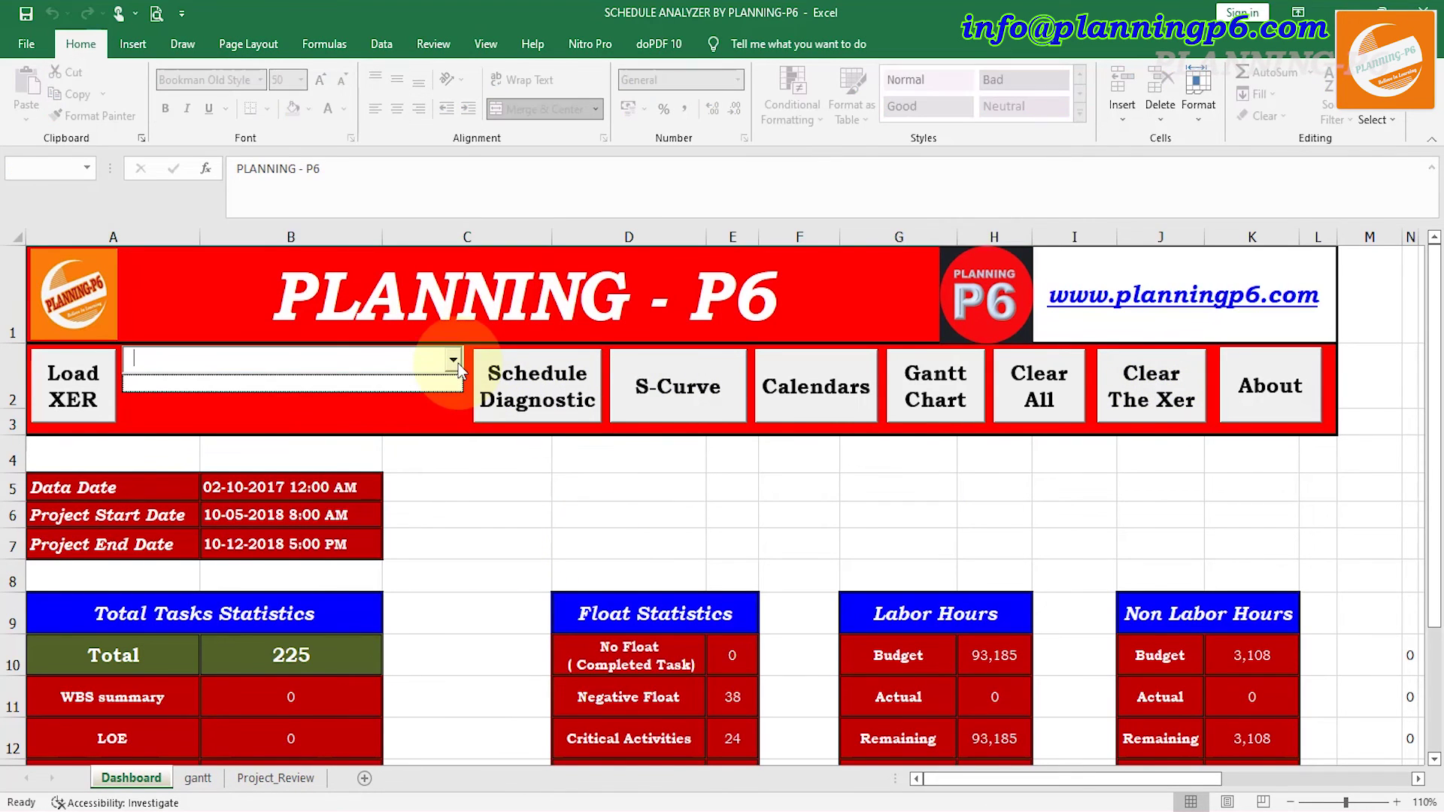
- Check the Dashboard statistics, the gantt sheet and the Project_Review sheet after clearing the XER, and return to the start of the Dashboard
{"action": "scroll", "coordinate": [527, 585], "scroll_direction": "down", "scroll_amount": 4}
{"action": "scroll", "coordinate": [564, 583], "scroll_direction": "down", "scroll_amount": 1}
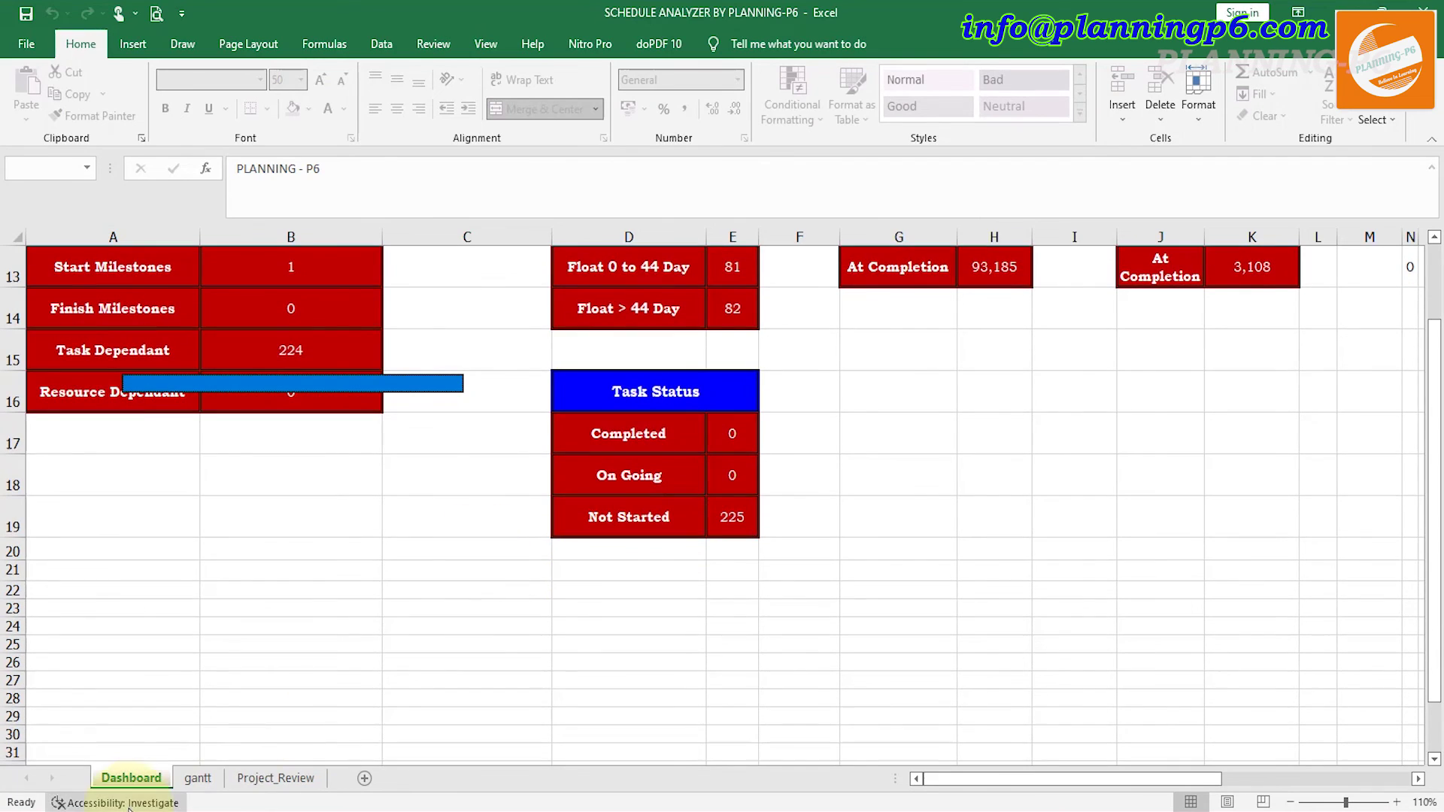
{"action": "left_click", "coordinate": [200, 778]}
{"action": "left_click", "coordinate": [274, 780]}
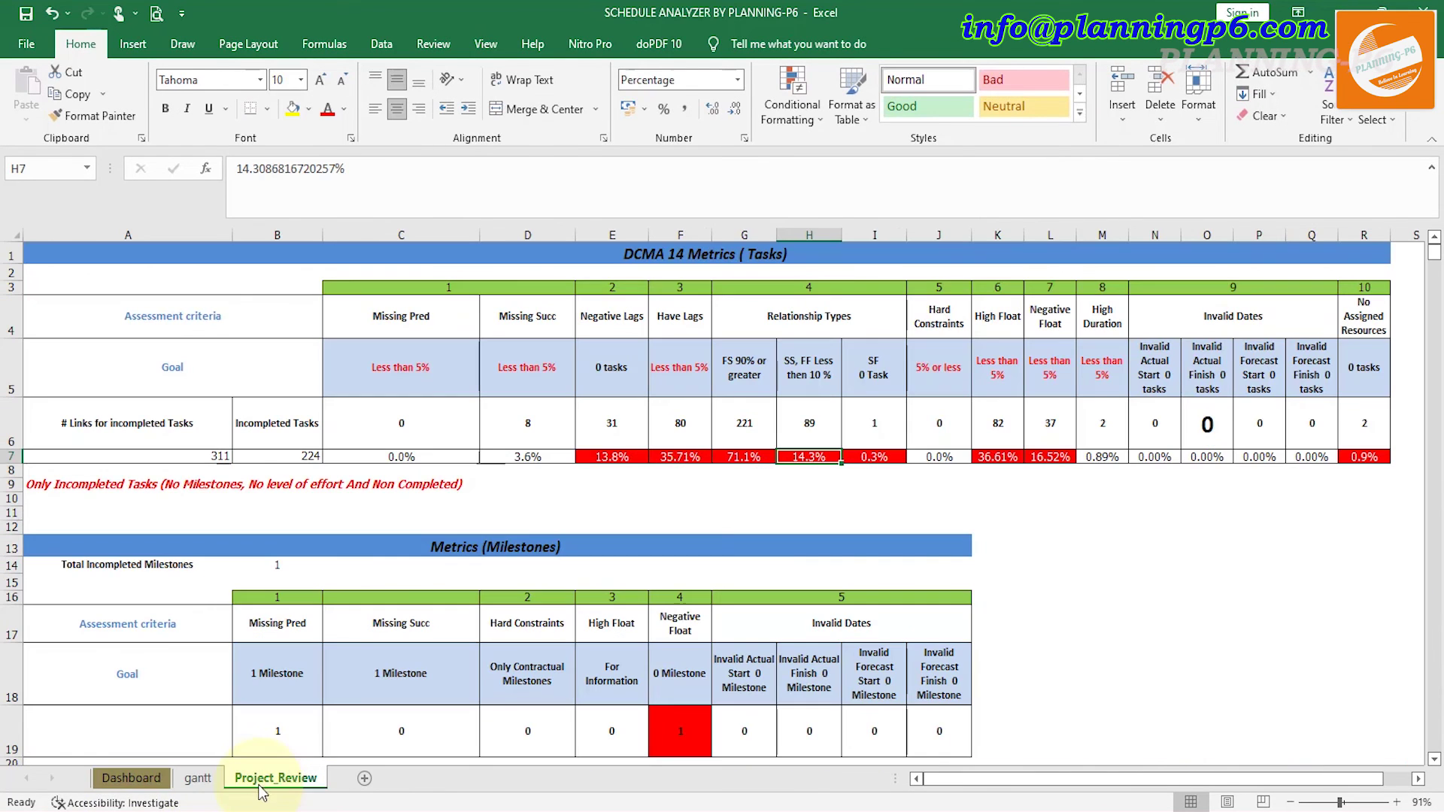
{"action": "left_click", "coordinate": [131, 779]}
{"action": "scroll", "coordinate": [382, 576], "scroll_direction": "up", "scroll_amount": 5}
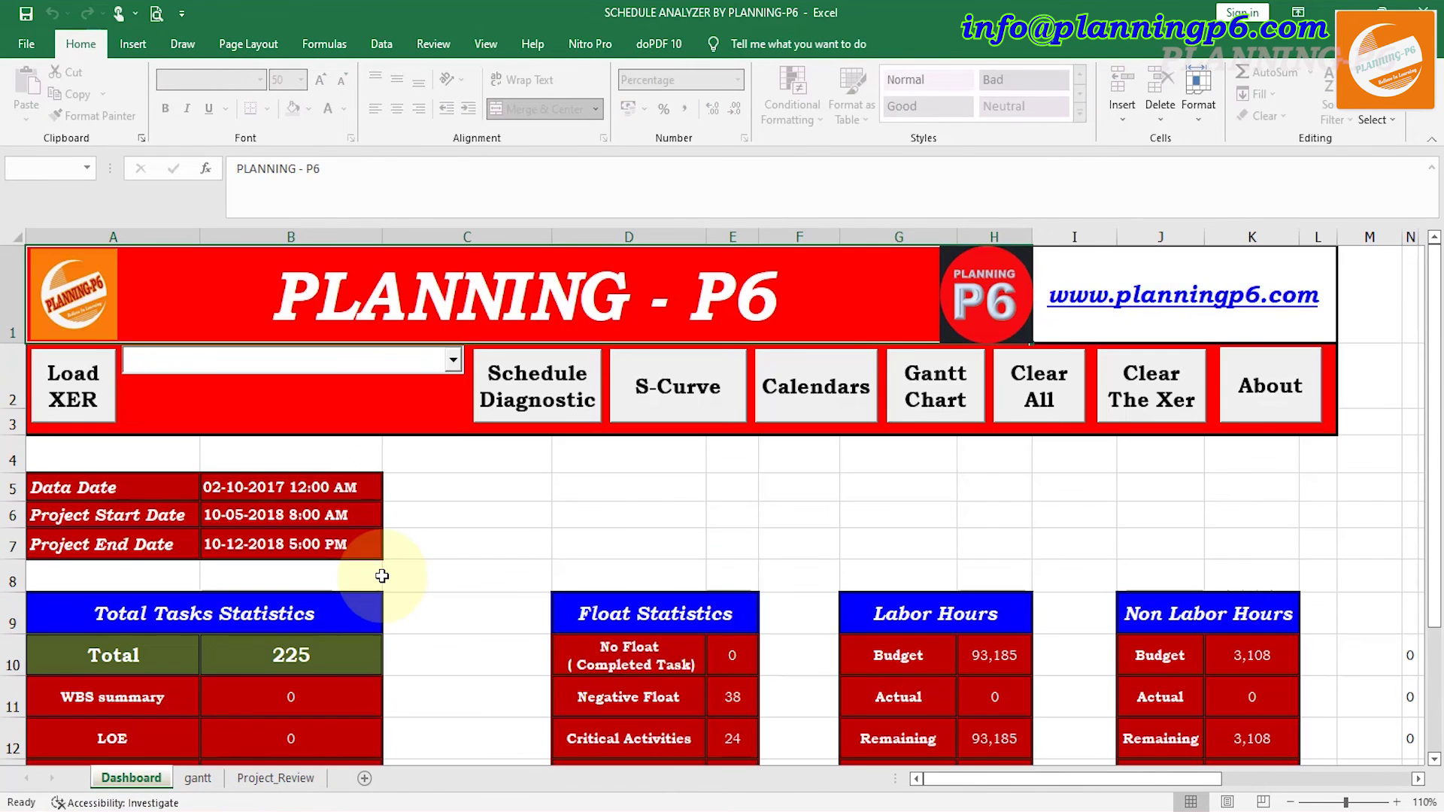